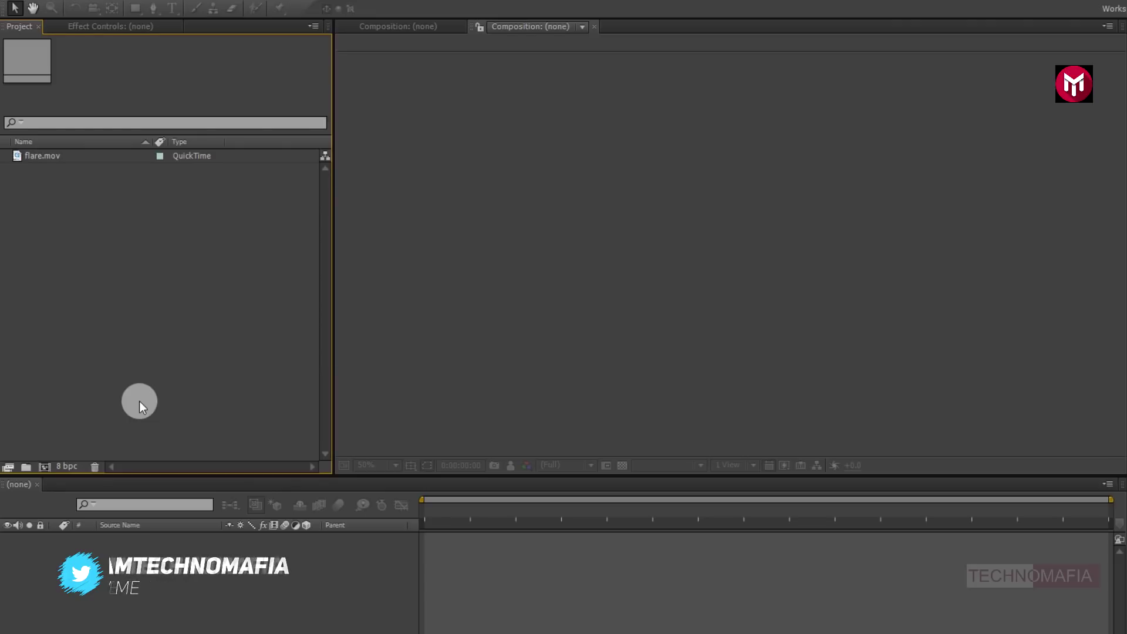
- Create a new composition named Trailer Title with a 4-second duration
{"action": "left_click", "coordinate": [45, 467]}
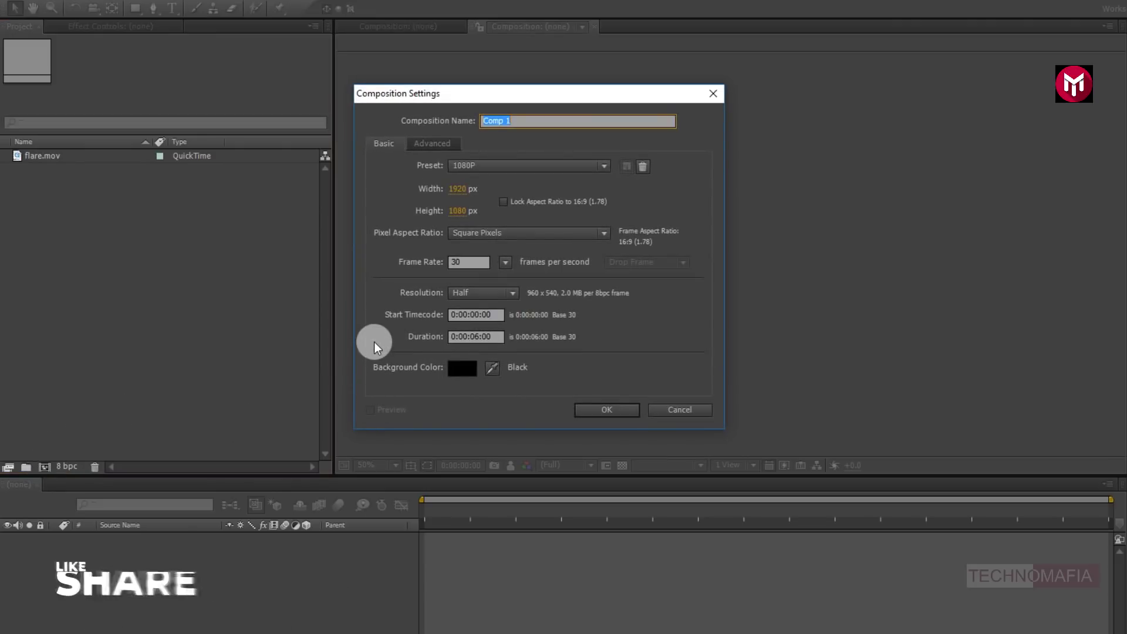
{"action": "type", "text": "T"}
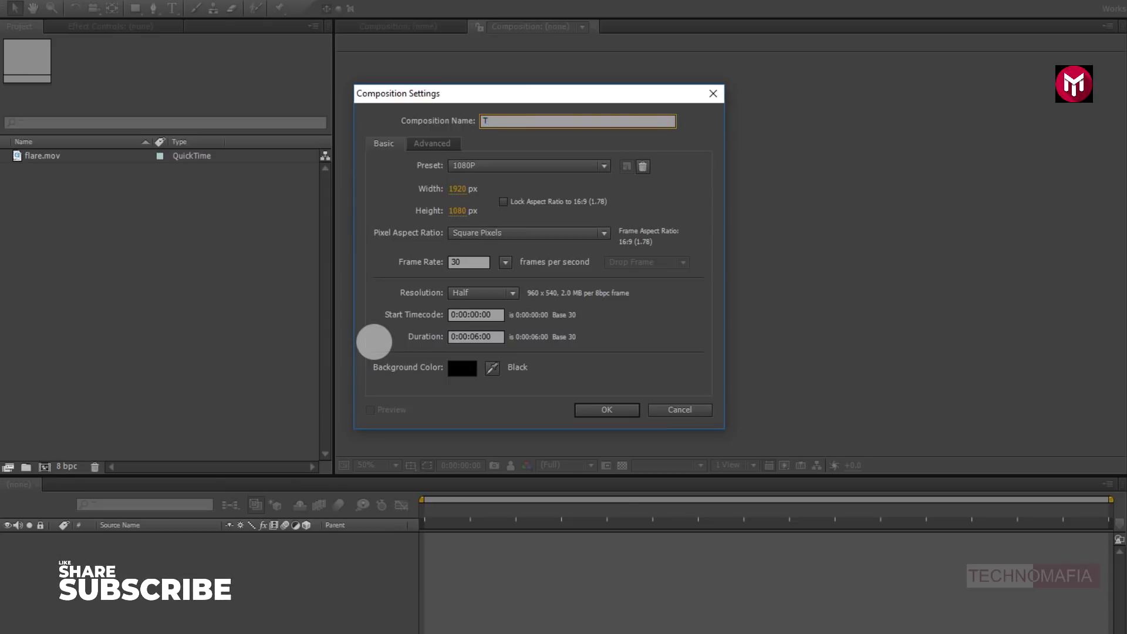
{"action": "type", "text": "railer"}
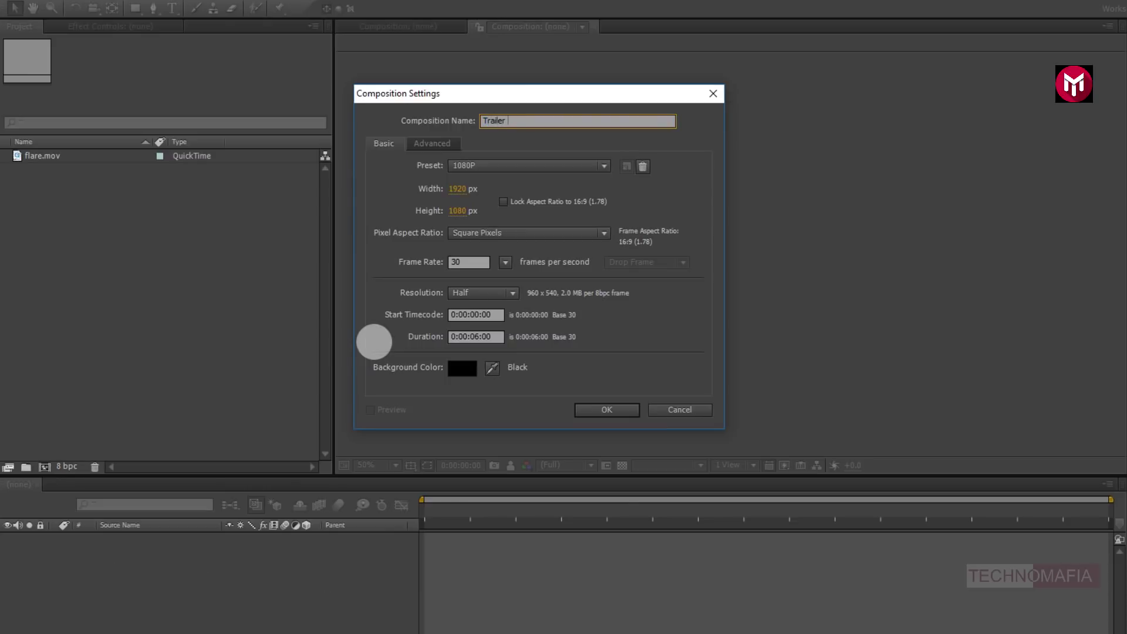
{"action": "type", "text": " Title"}
{"action": "left_click", "coordinate": [479, 334]}
{"action": "key", "text": "BackSpace"}
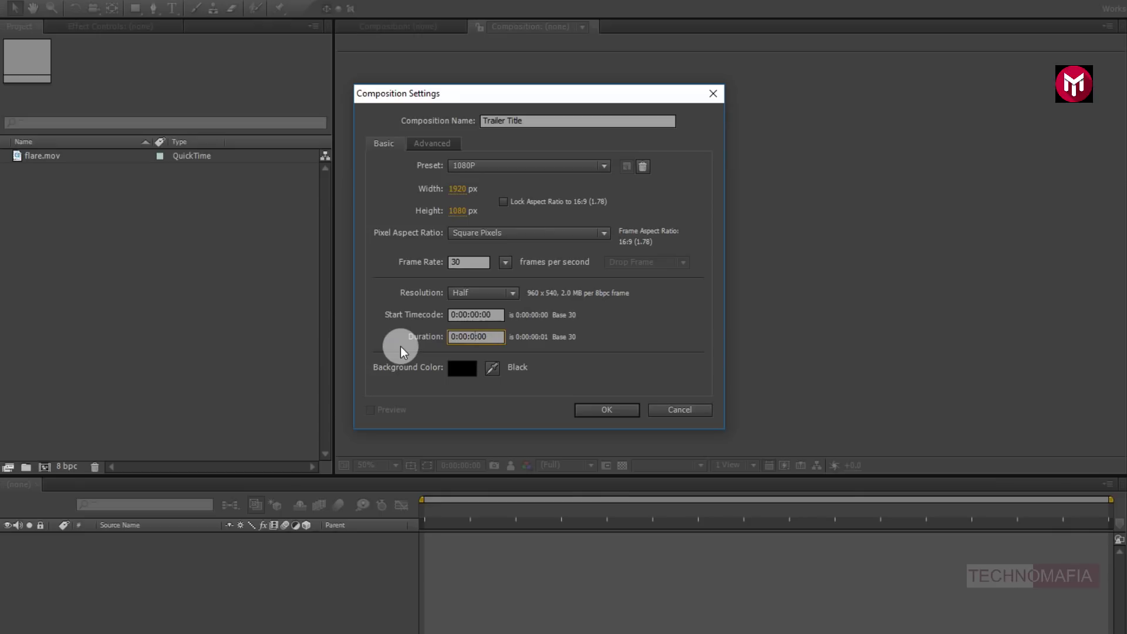
{"action": "type", "text": "4"}
{"action": "left_click", "coordinate": [583, 407]}
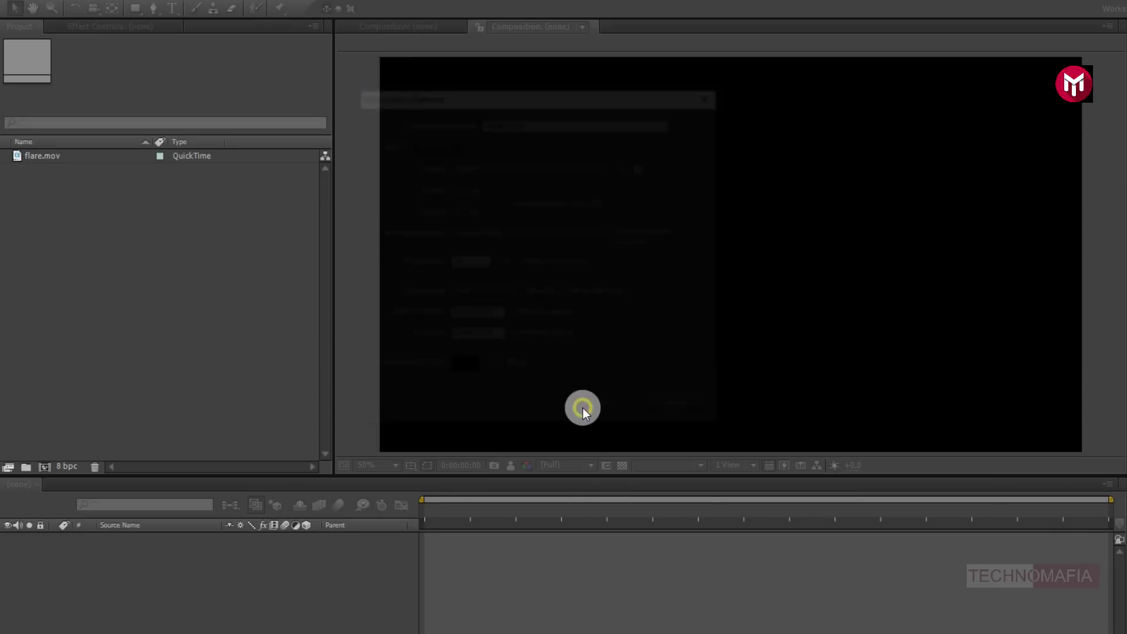
- Add a full-frame black solid layer named BG
{"action": "right_click", "coordinate": [126, 603]}
{"action": "mouse_move", "coordinate": [213, 453]}
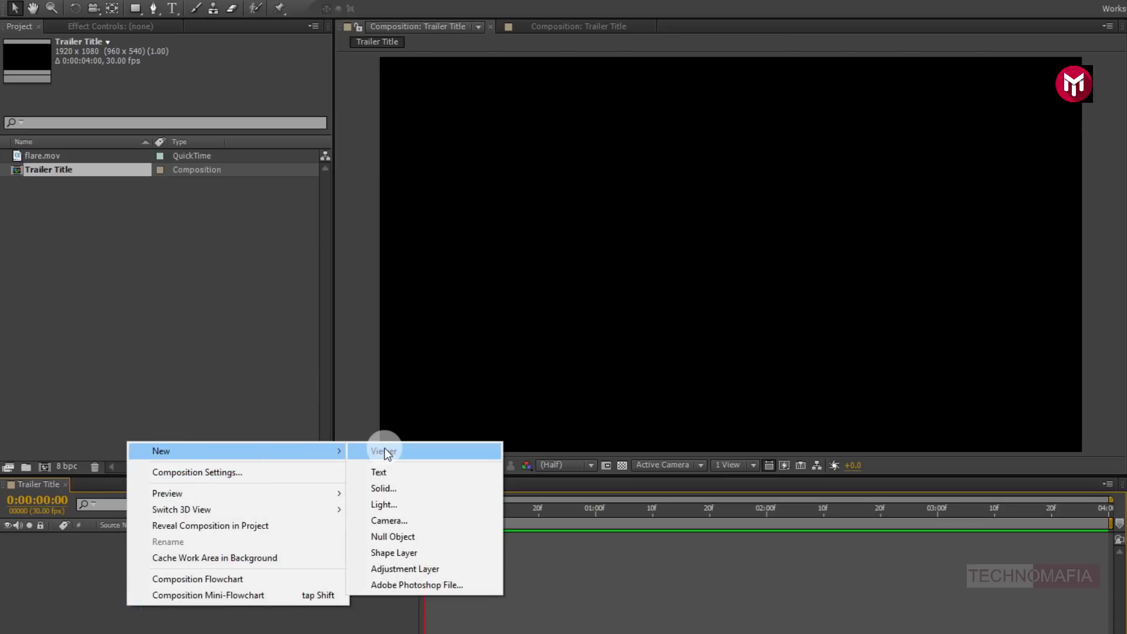
{"action": "left_click", "coordinate": [388, 488]}
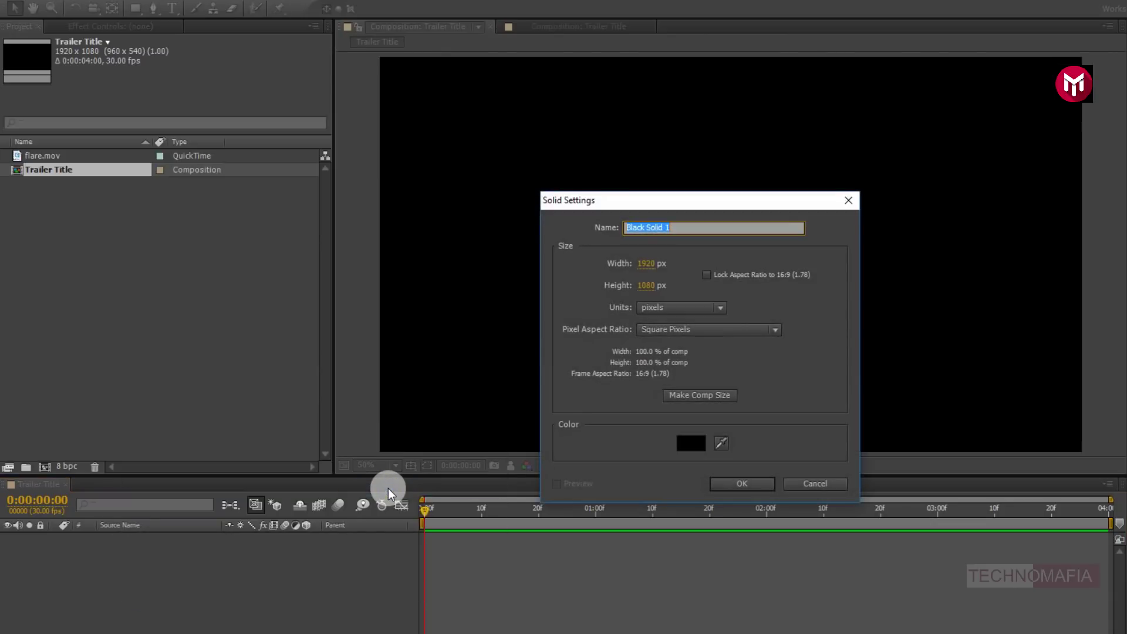
{"action": "type", "text": "BG"}
{"action": "left_click", "coordinate": [717, 480]}
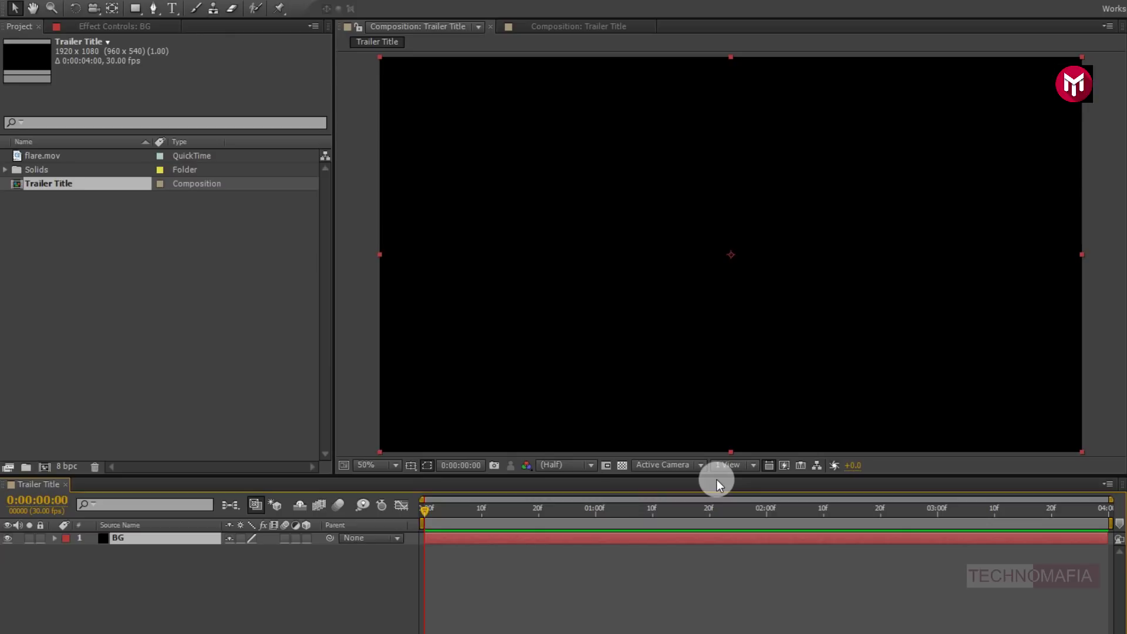
- Type 'Avengers' as a text layer and set its font to Avengeance Heroic
{"action": "left_click", "coordinate": [170, 9]}
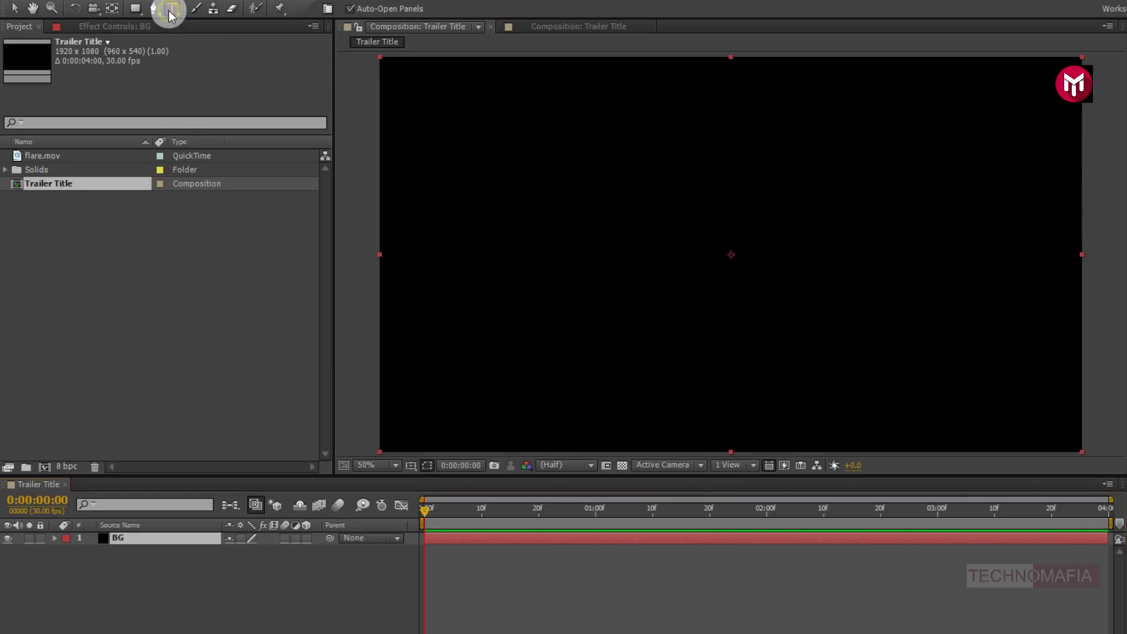
{"action": "left_click", "coordinate": [647, 252]}
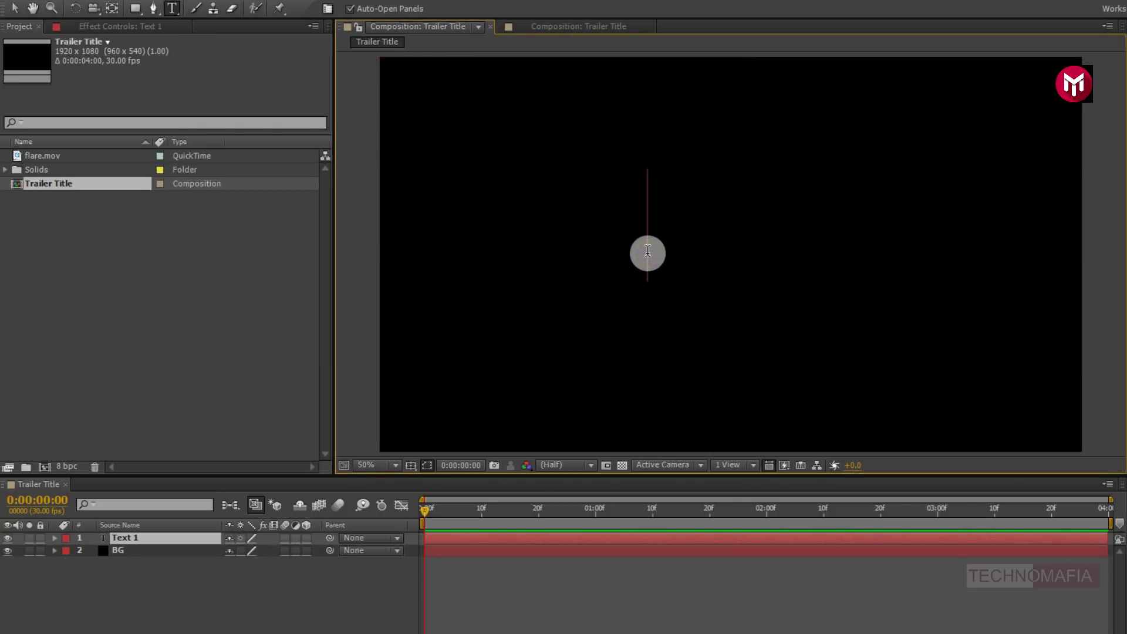
{"action": "type", "text": "Avengers"}
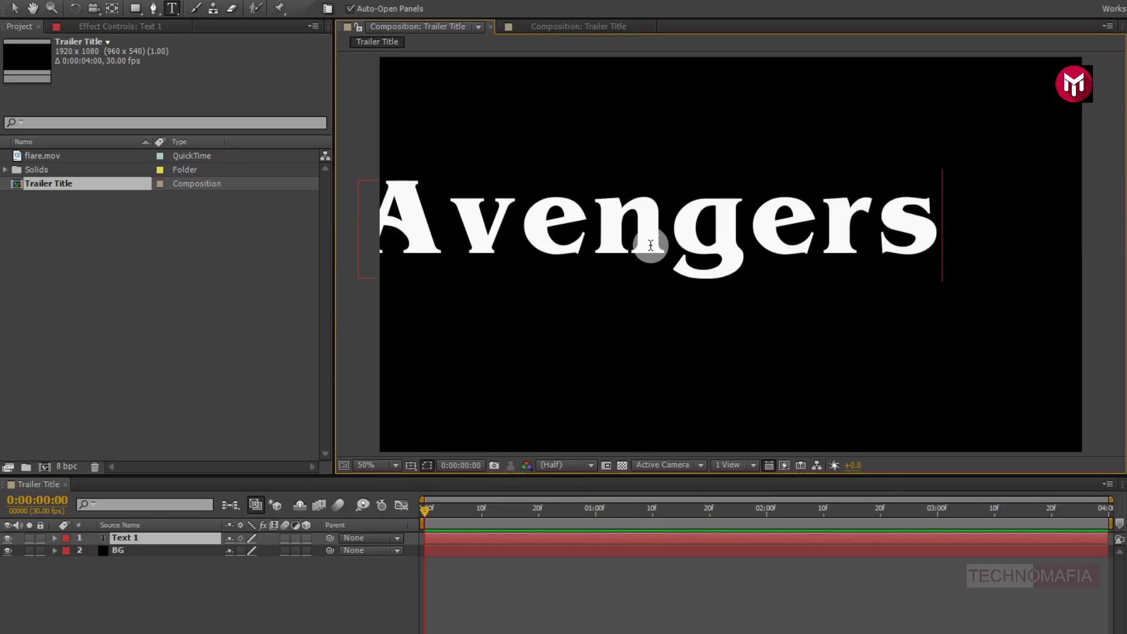
{"action": "double_click", "coordinate": [668, 238]}
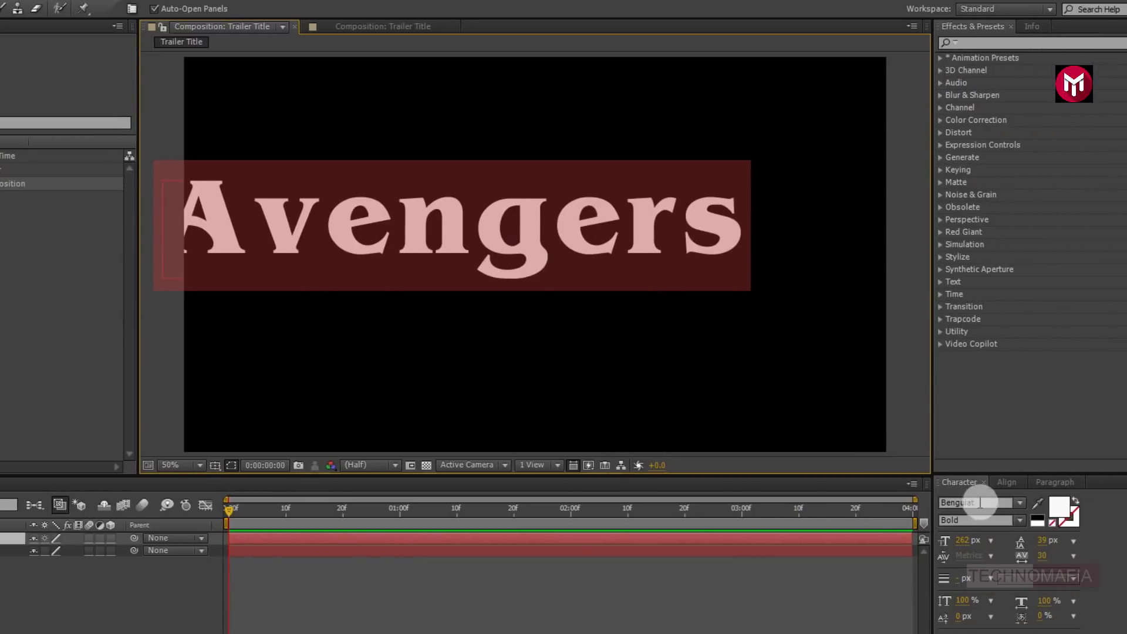
{"action": "left_click", "coordinate": [974, 503]}
{"action": "type", "text": "Av"}
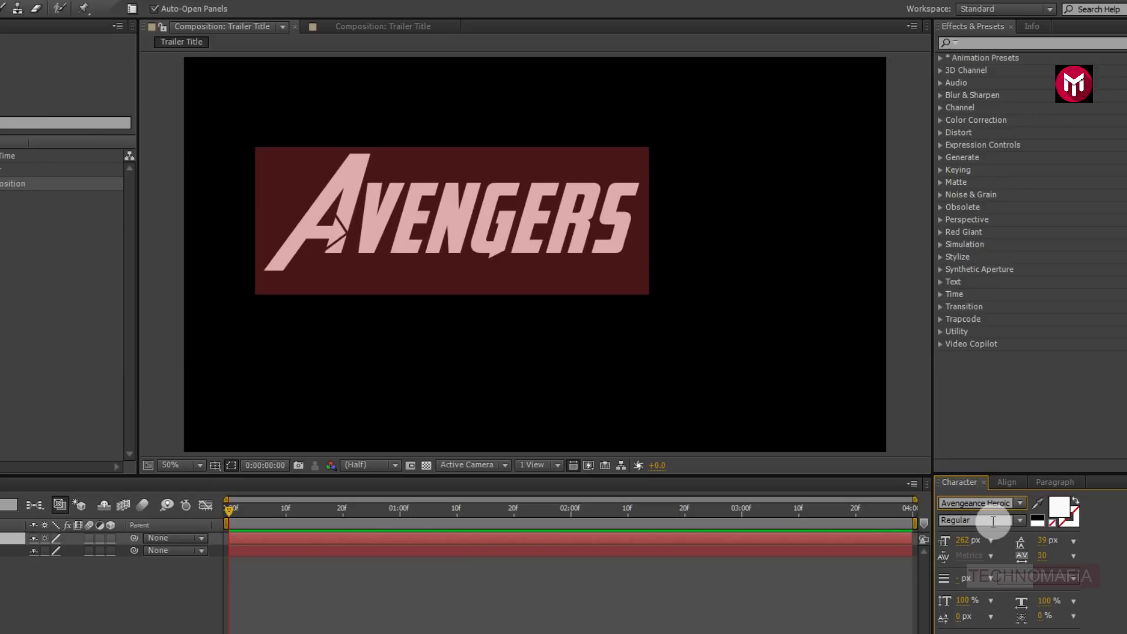
- Centre the Avengers title horizontally and vertically in the composition
{"action": "left_click", "coordinate": [1007, 484]}
{"action": "left_click", "coordinate": [975, 515]}
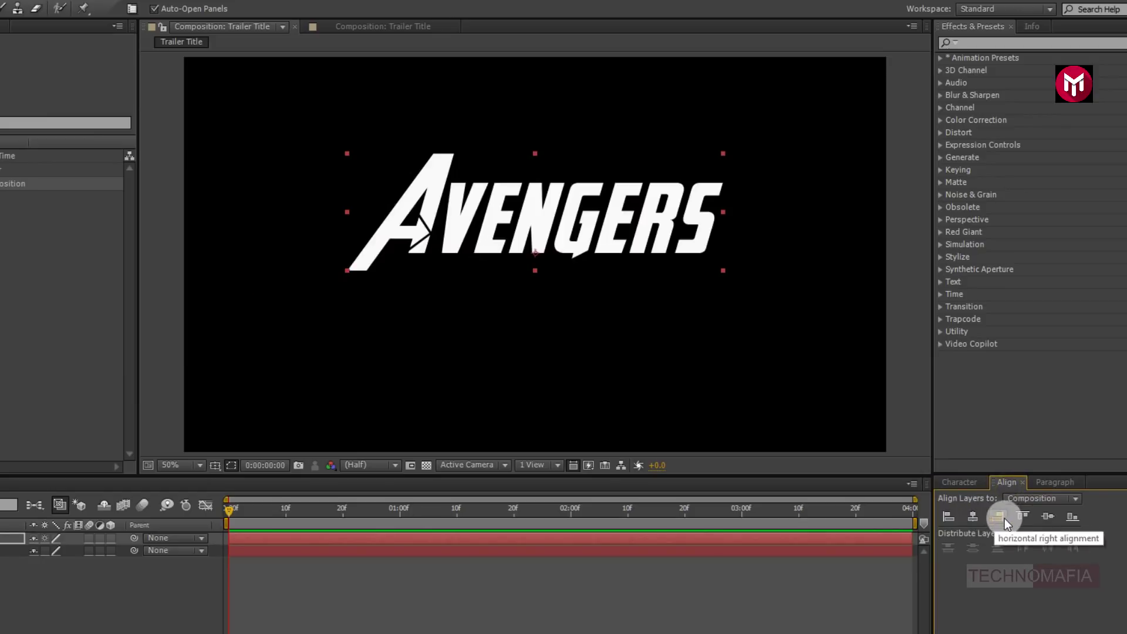
{"action": "left_click", "coordinate": [1040, 519]}
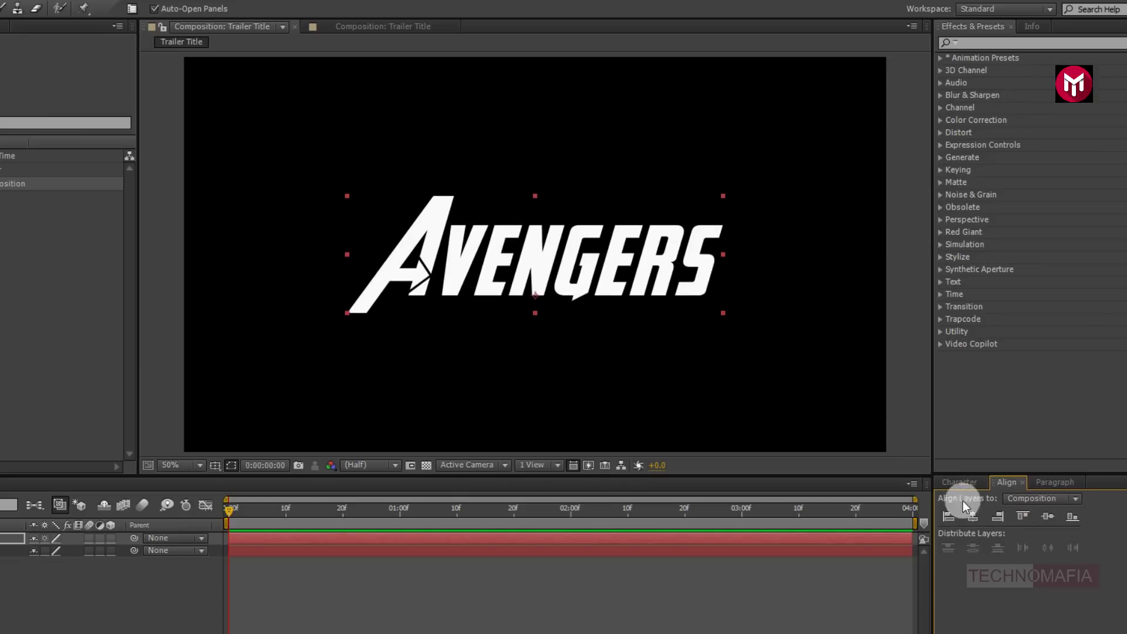
{"action": "left_click", "coordinate": [954, 483]}
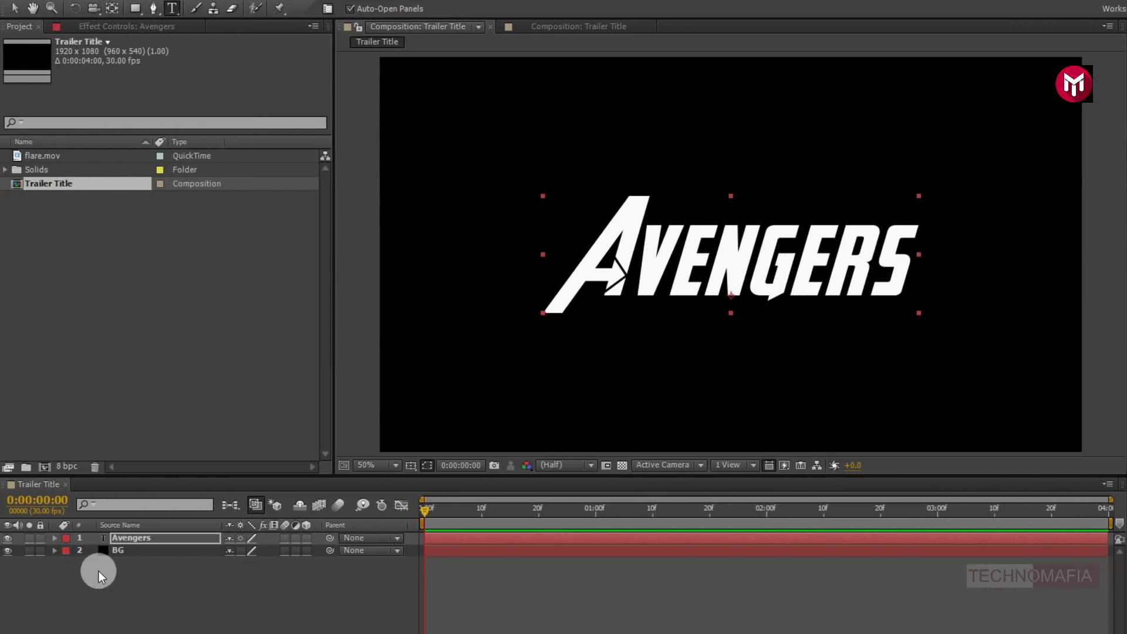
- Set the text's anchor point grouping to Line with grouping alignment -50%
{"action": "left_click", "coordinate": [55, 537]}
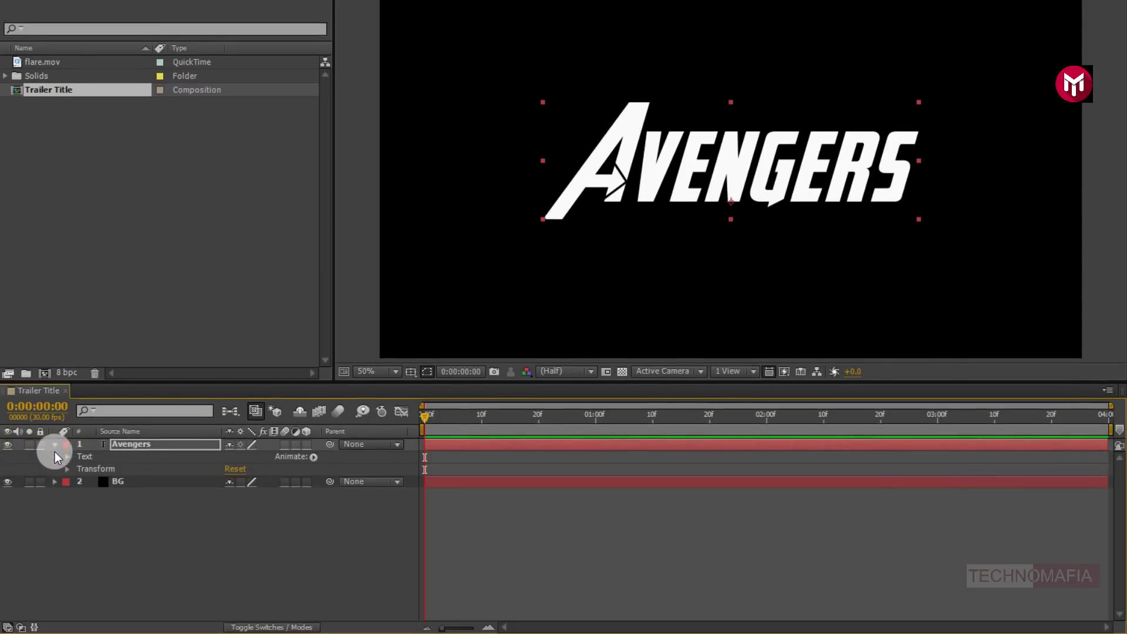
{"action": "left_click", "coordinate": [66, 457]}
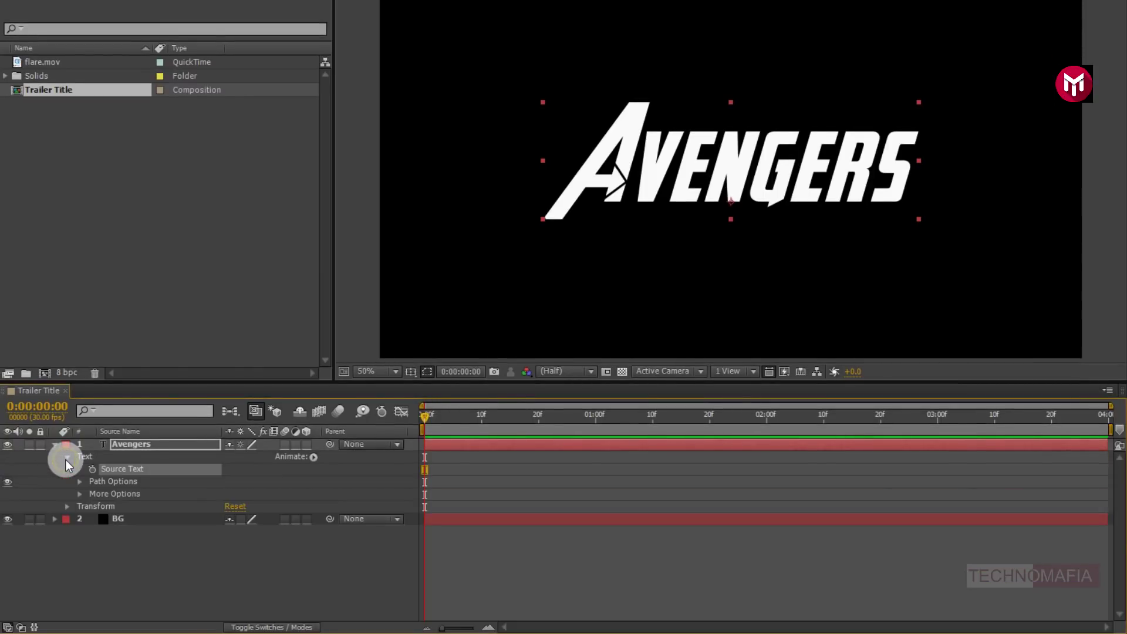
{"action": "left_click", "coordinate": [79, 493]}
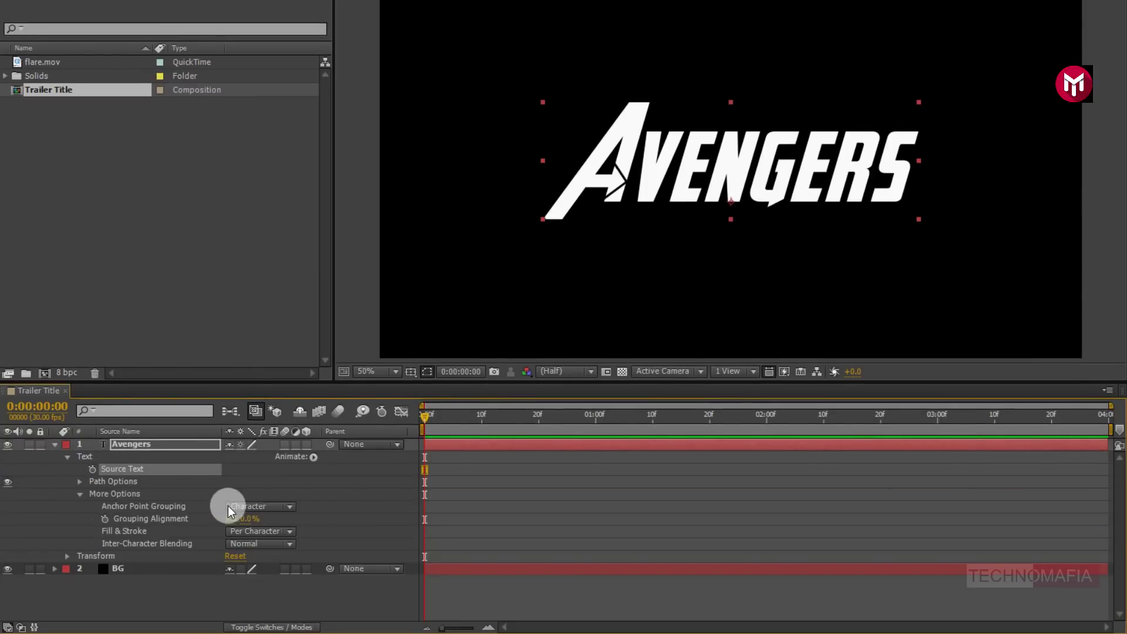
{"action": "left_click", "coordinate": [249, 506]}
{"action": "left_click", "coordinate": [254, 551]}
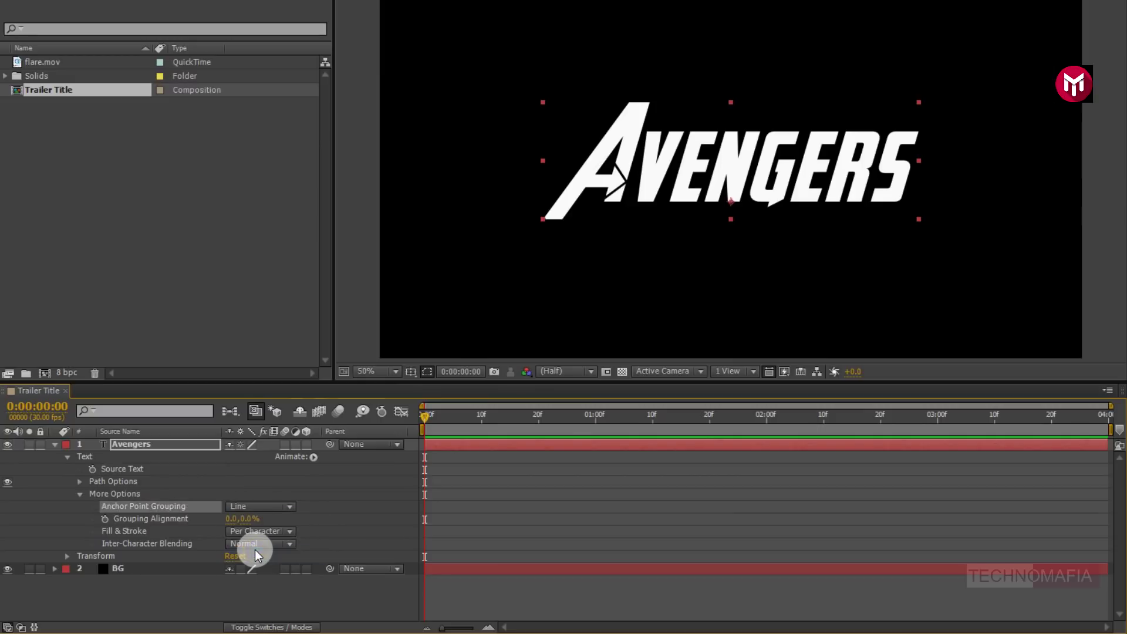
{"action": "left_click", "coordinate": [245, 519]}
{"action": "type", "text": "-50"}
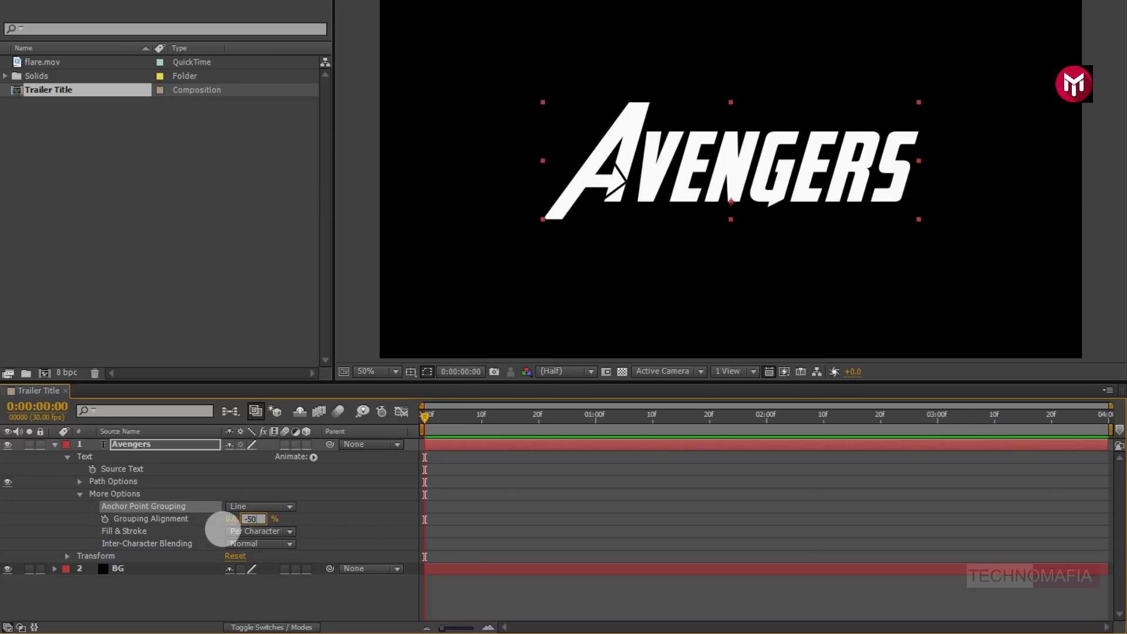
{"action": "key", "text": "Return"}
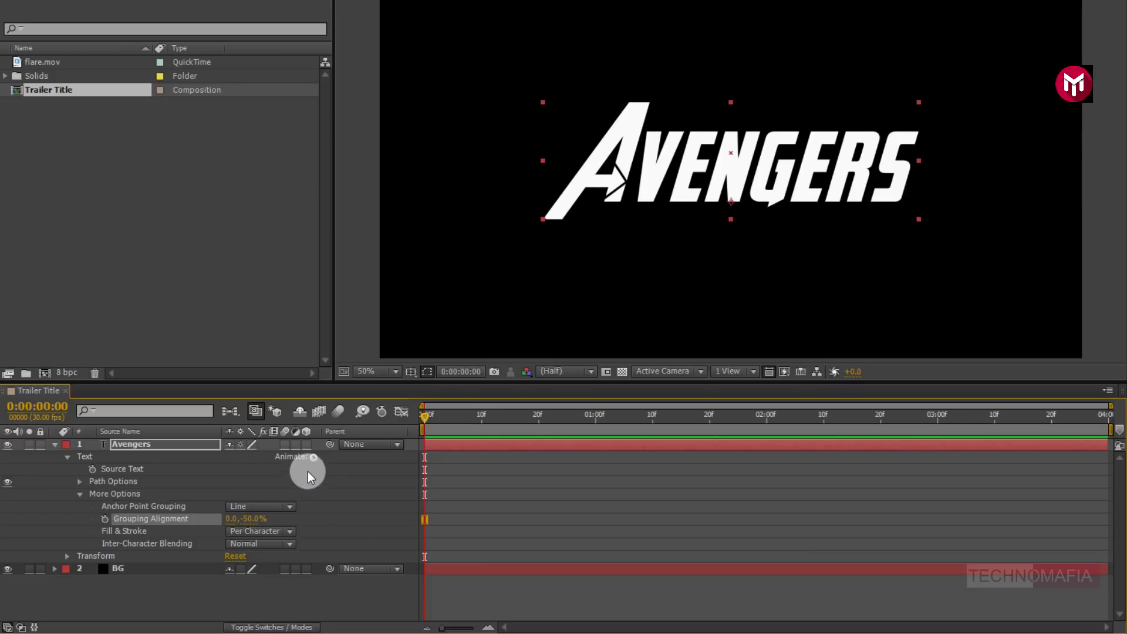
- Add a Tracking animator and start keyframing Range Selector 1's Offset
{"action": "left_click", "coordinate": [314, 458]}
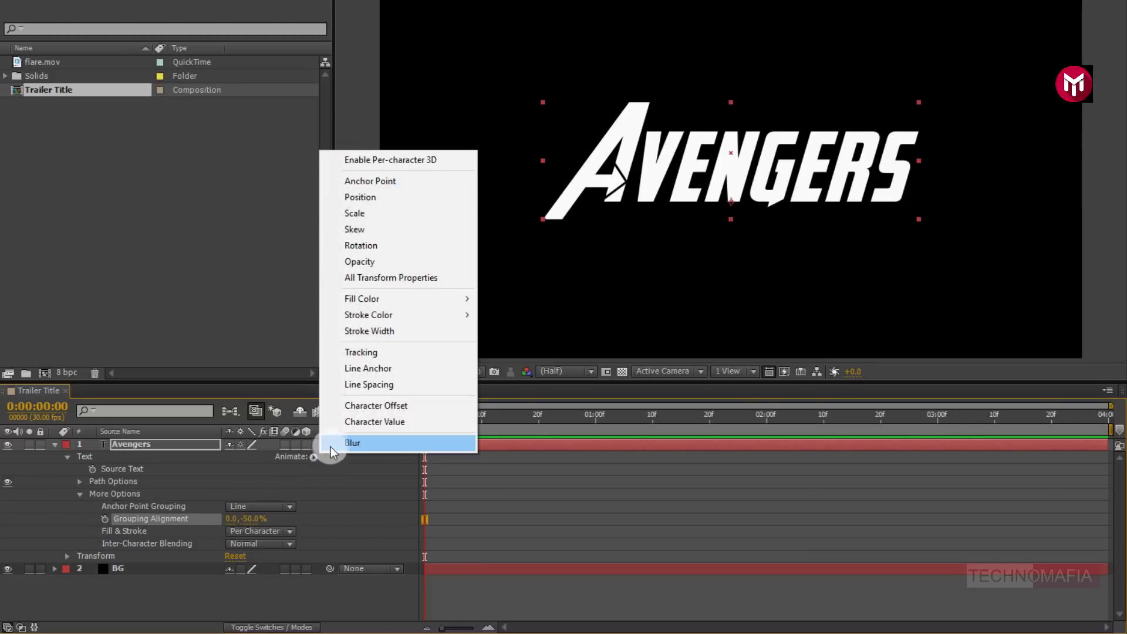
{"action": "left_click", "coordinate": [349, 353]}
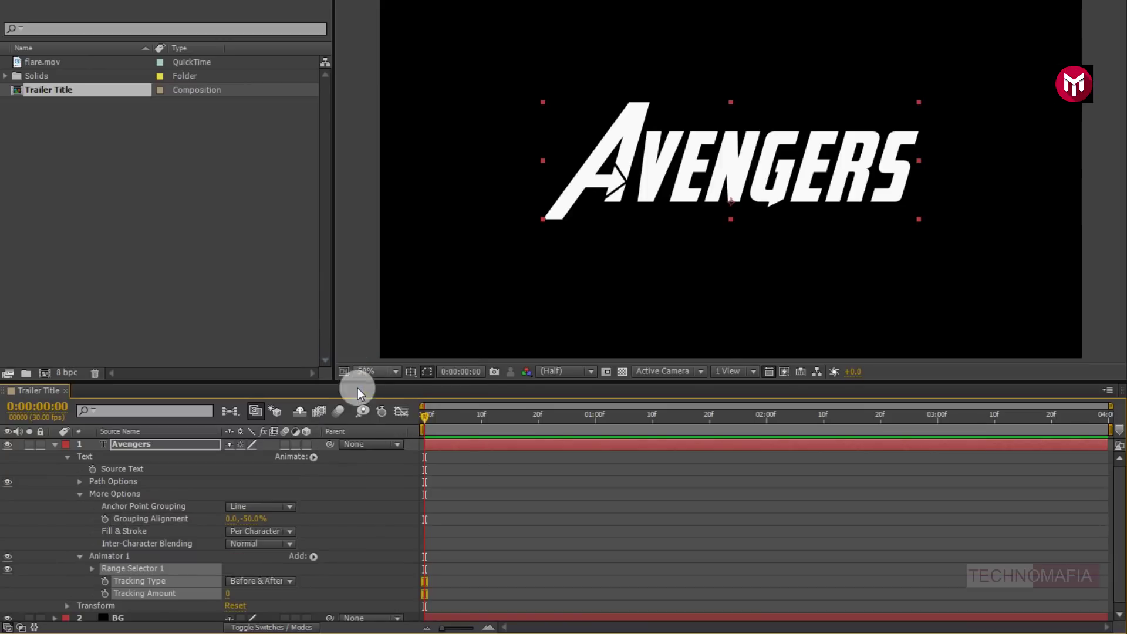
{"action": "left_click", "coordinate": [86, 573]}
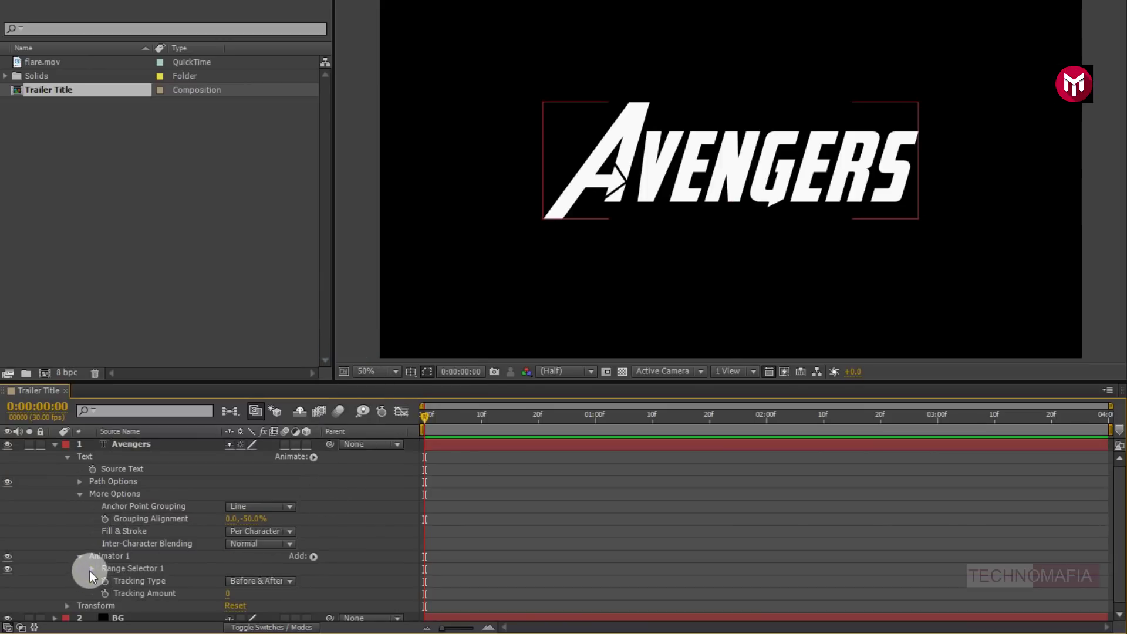
{"action": "left_click", "coordinate": [91, 568]}
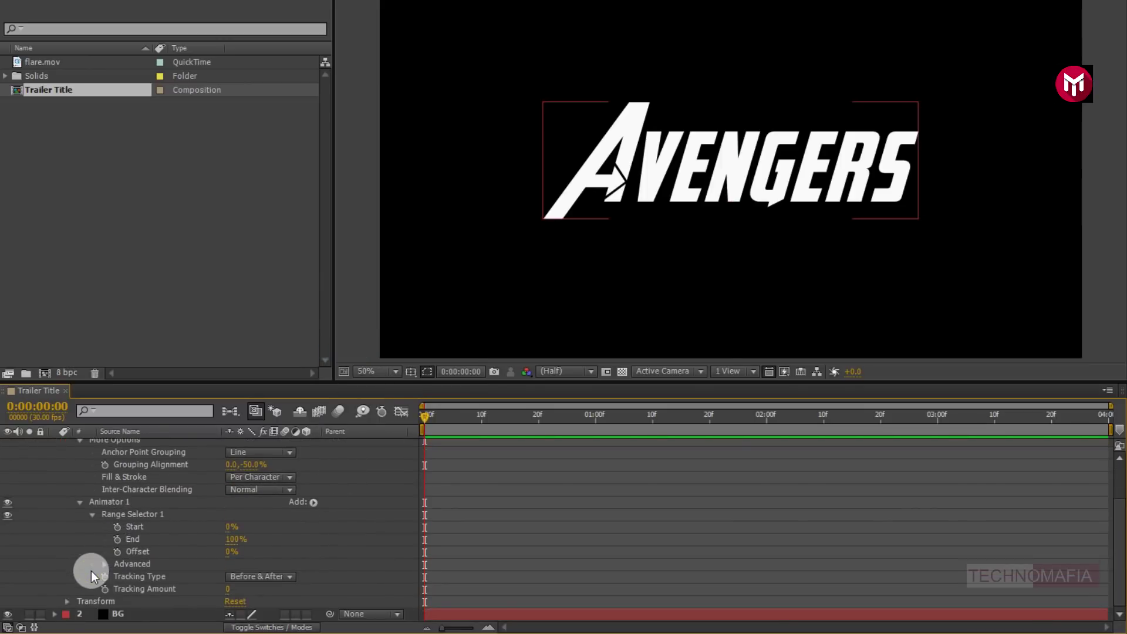
{"action": "left_click", "coordinate": [439, 418]}
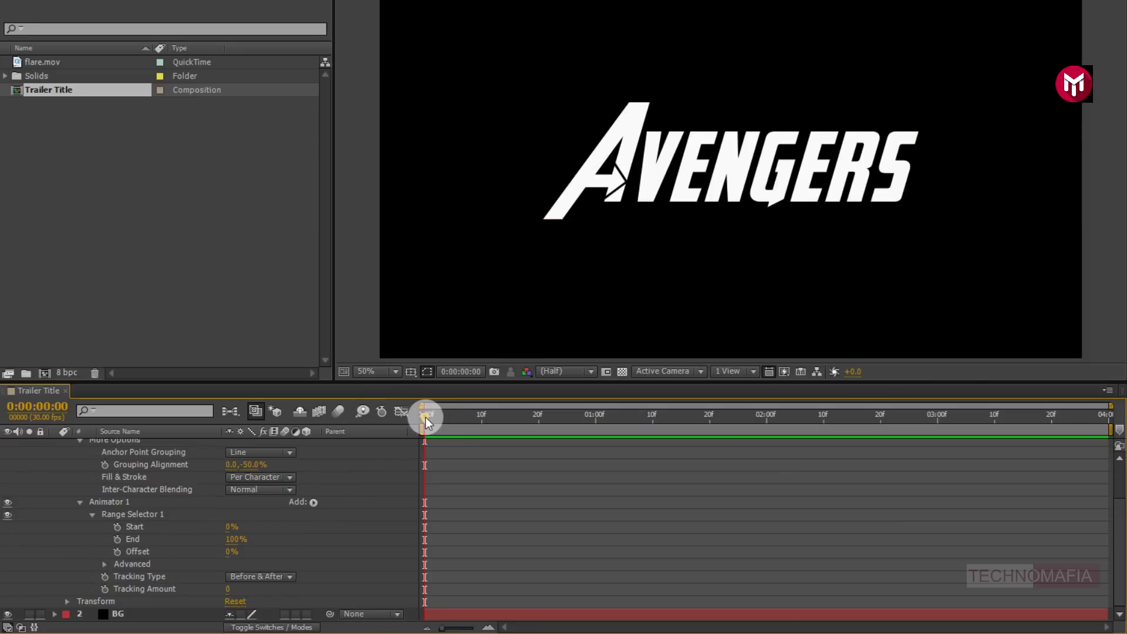
{"action": "left_click", "coordinate": [117, 552]}
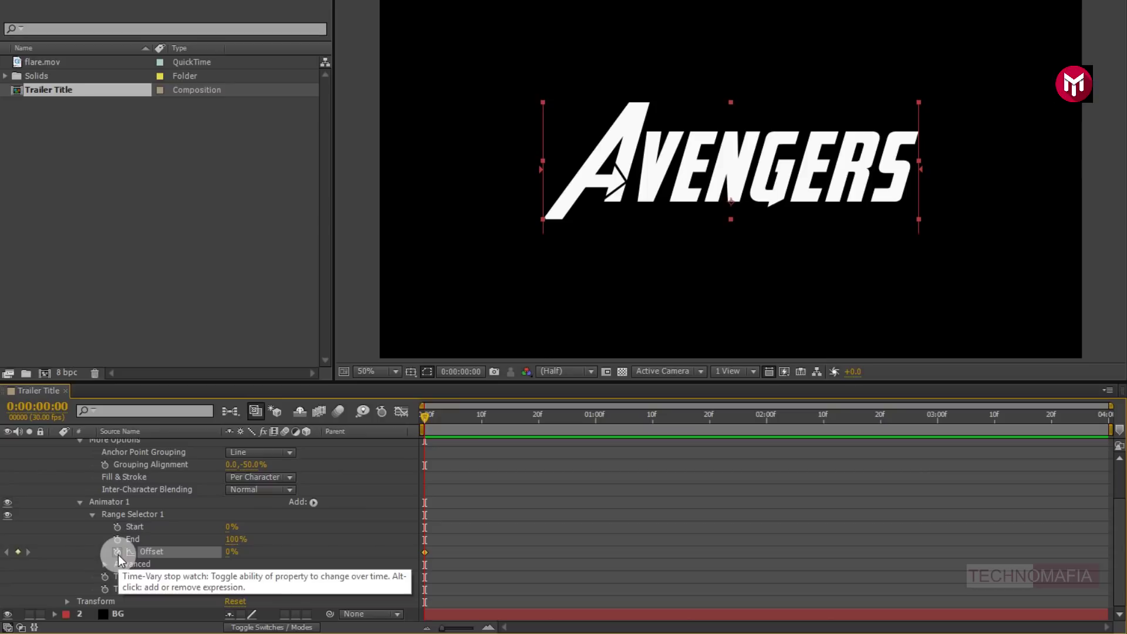
- Keyframe the Offset at 100% on frame 0 and -100% on frame 20
{"action": "left_click", "coordinate": [230, 551]}
{"action": "type", "text": "100"}
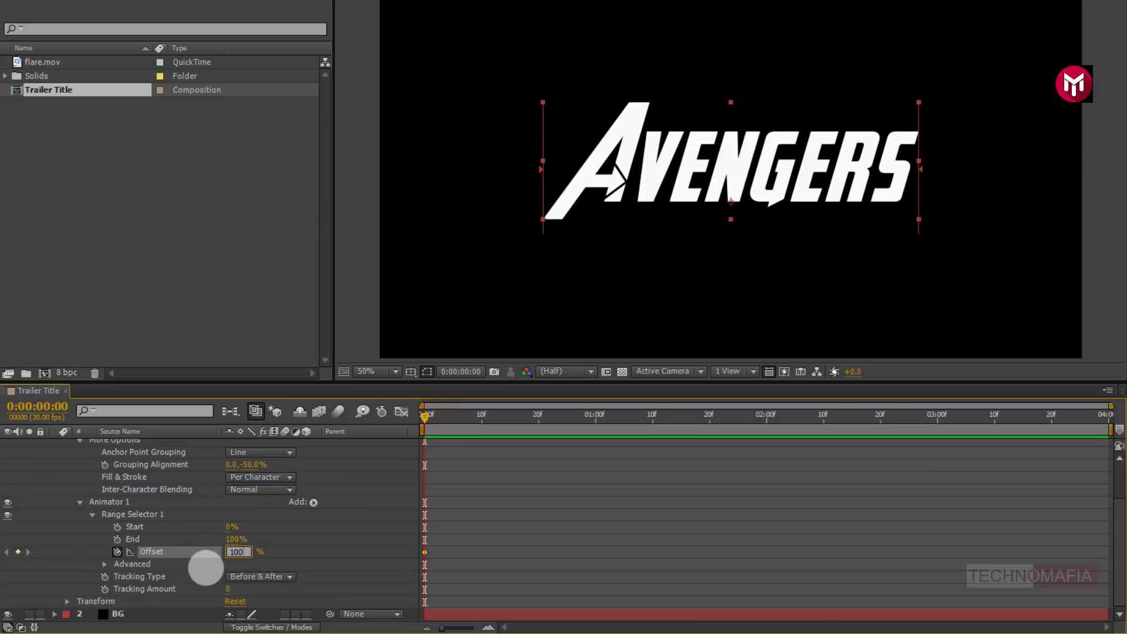
{"action": "key", "text": "Return"}
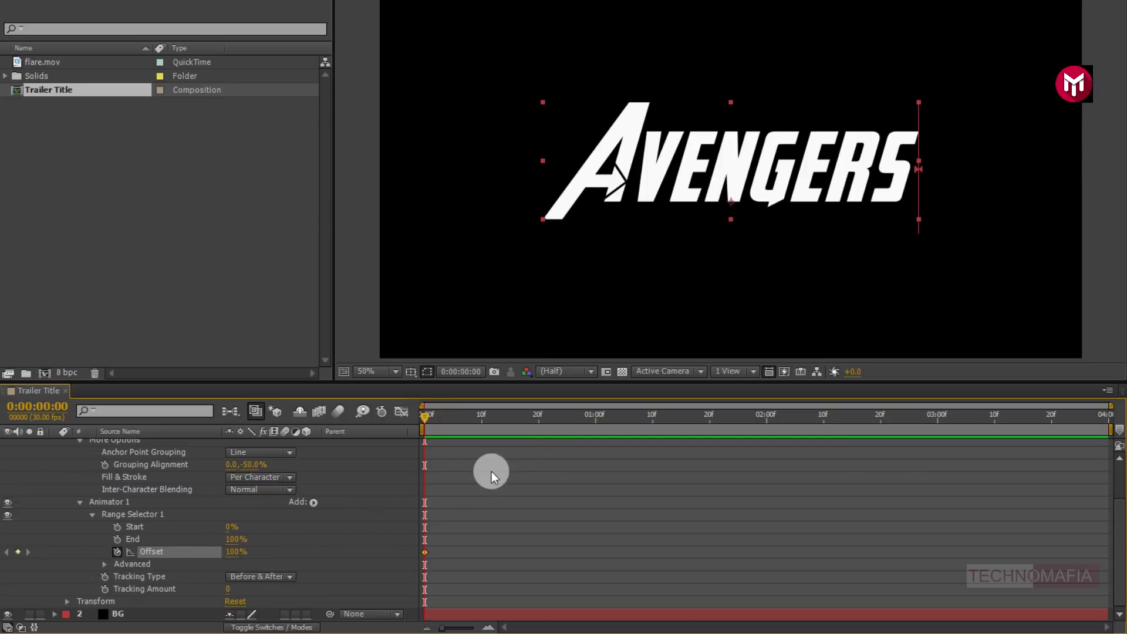
{"action": "left_click", "coordinate": [539, 416]}
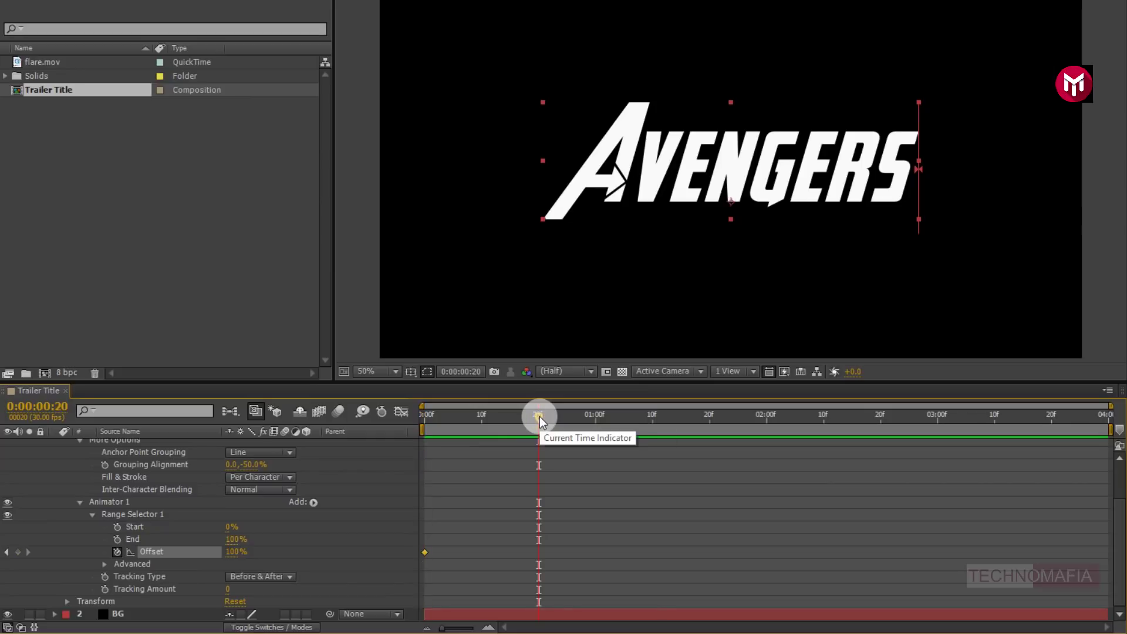
{"action": "left_click", "coordinate": [232, 554]}
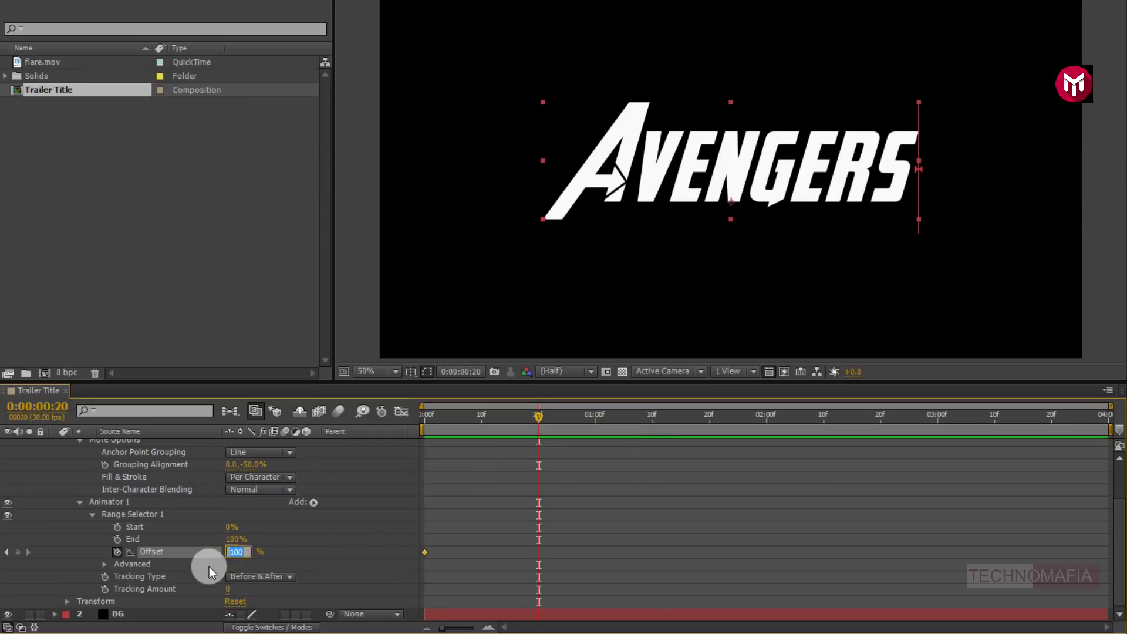
{"action": "type", "text": "-100"}
{"action": "key", "text": "Return"}
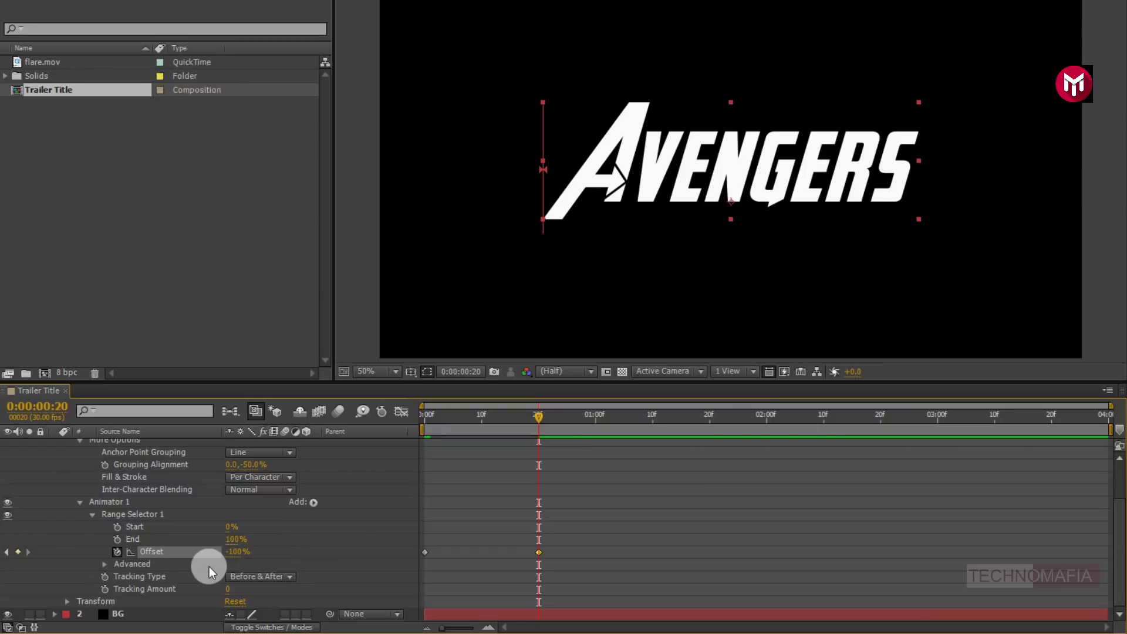
- Base the selector on Characters Excluding Spaces, with Ramp Down shape and Ease Low 100%
{"action": "left_click", "coordinate": [106, 565]}
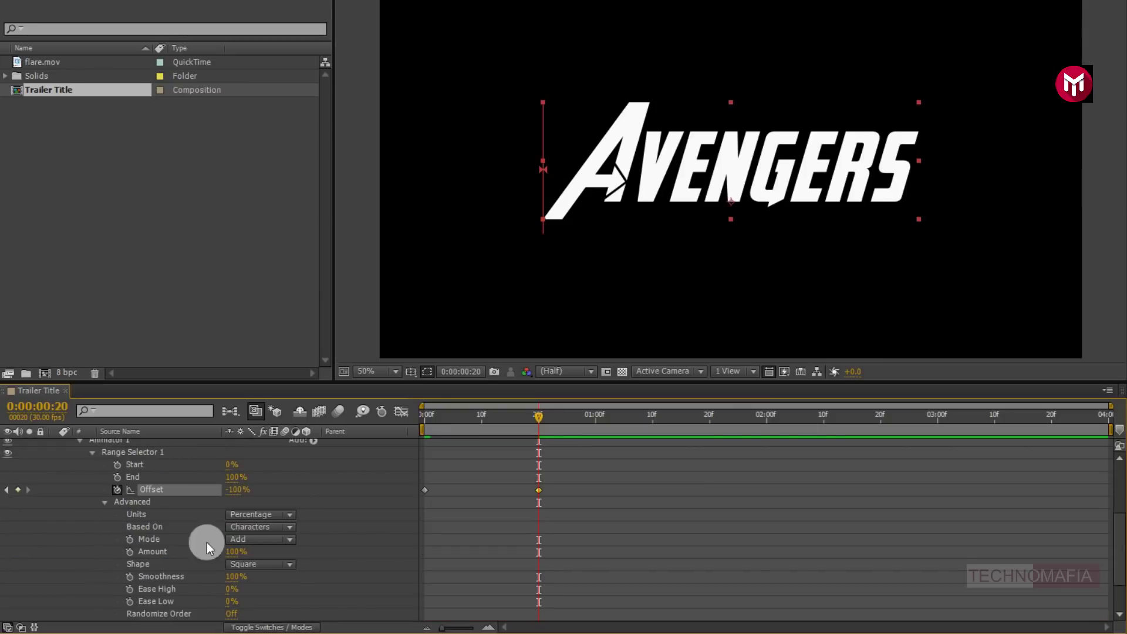
{"action": "left_click", "coordinate": [241, 527]}
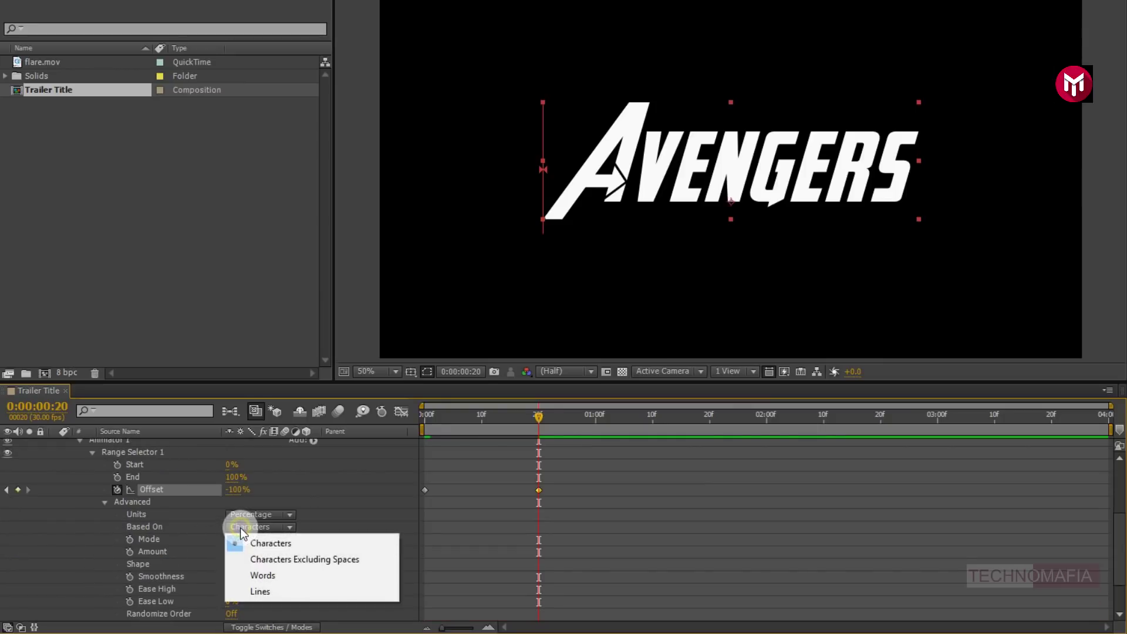
{"action": "left_click", "coordinate": [255, 559]}
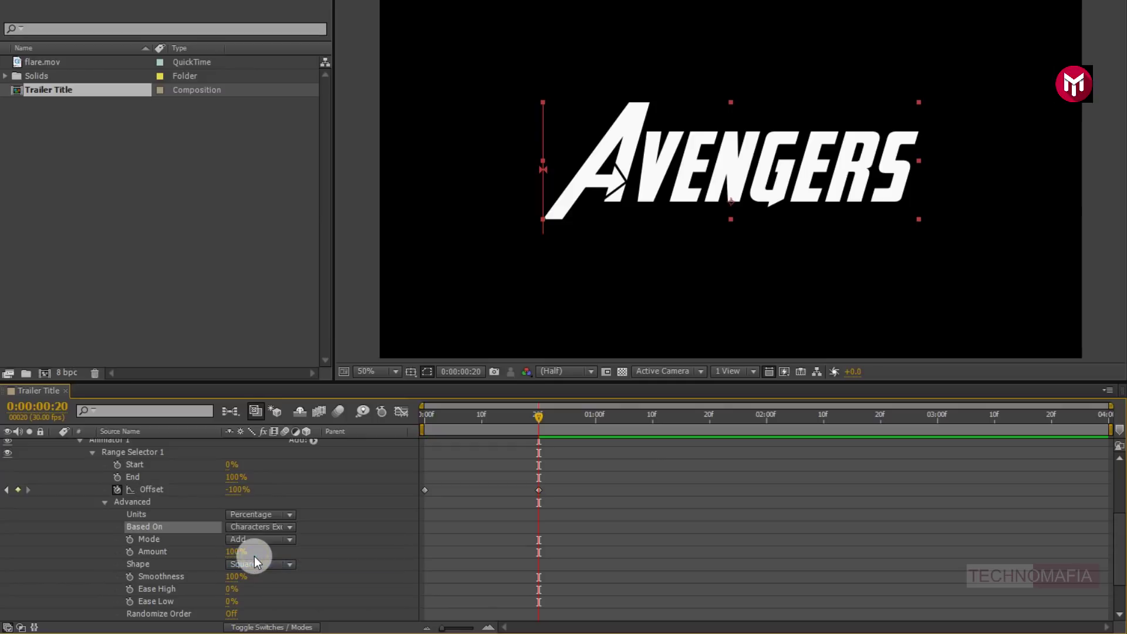
{"action": "left_click", "coordinate": [259, 564]}
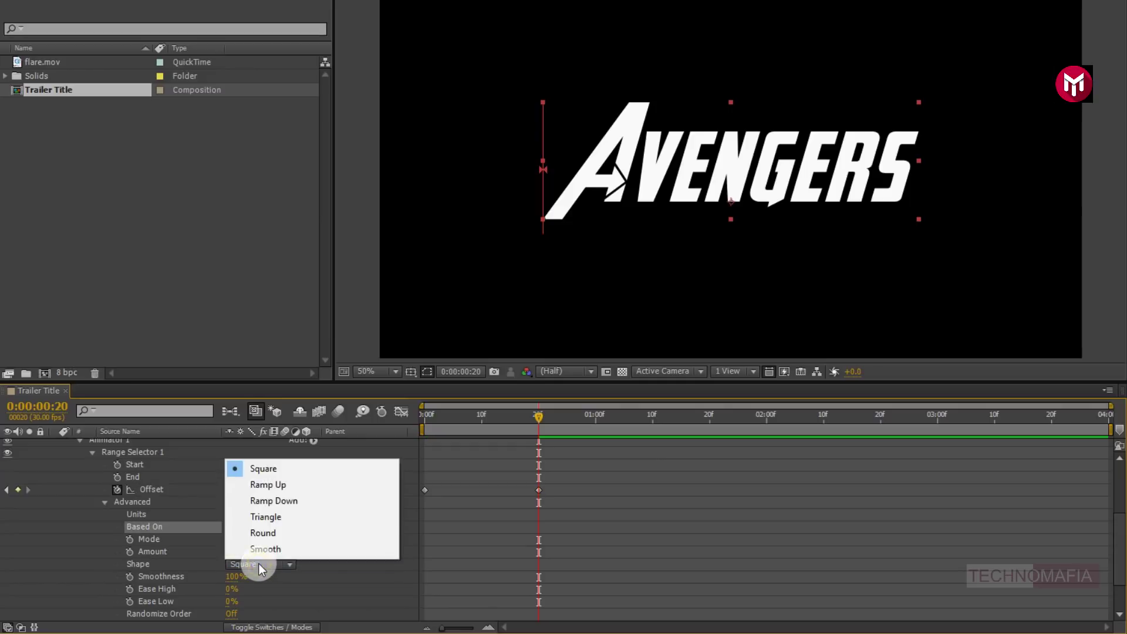
{"action": "left_click", "coordinate": [255, 499]}
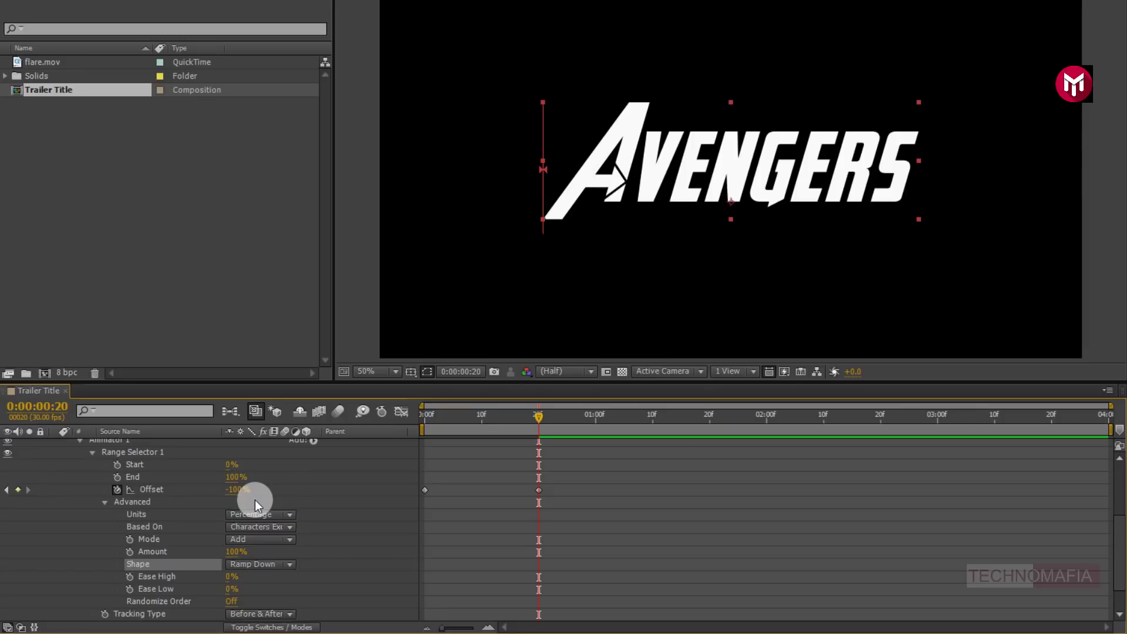
{"action": "left_click", "coordinate": [230, 589]}
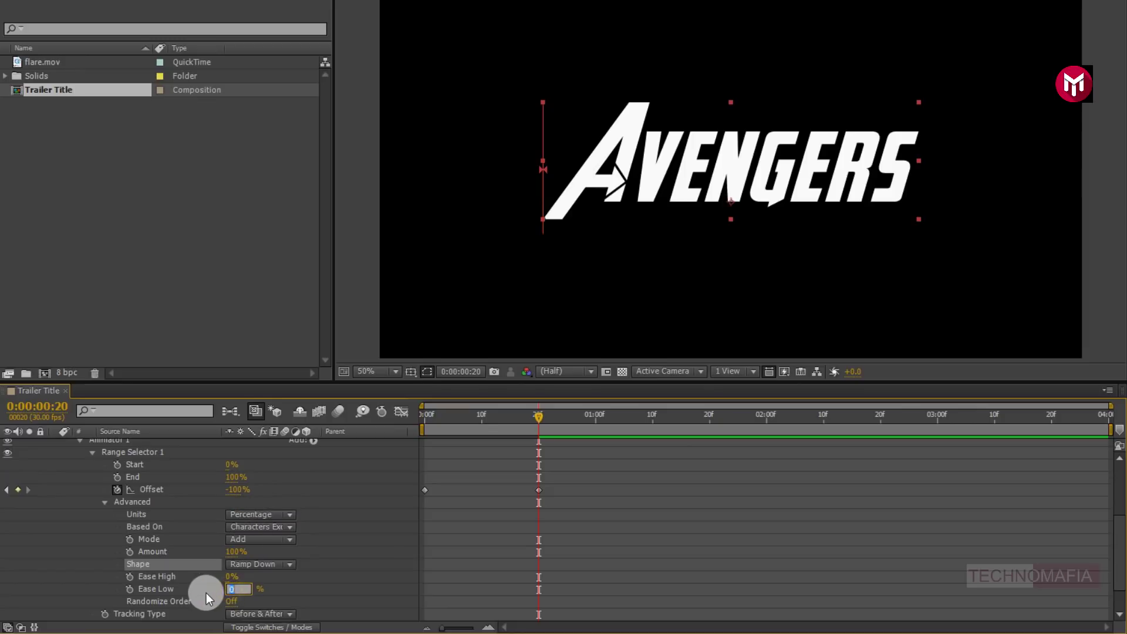
{"action": "type", "text": "100"}
{"action": "key", "text": "Return"}
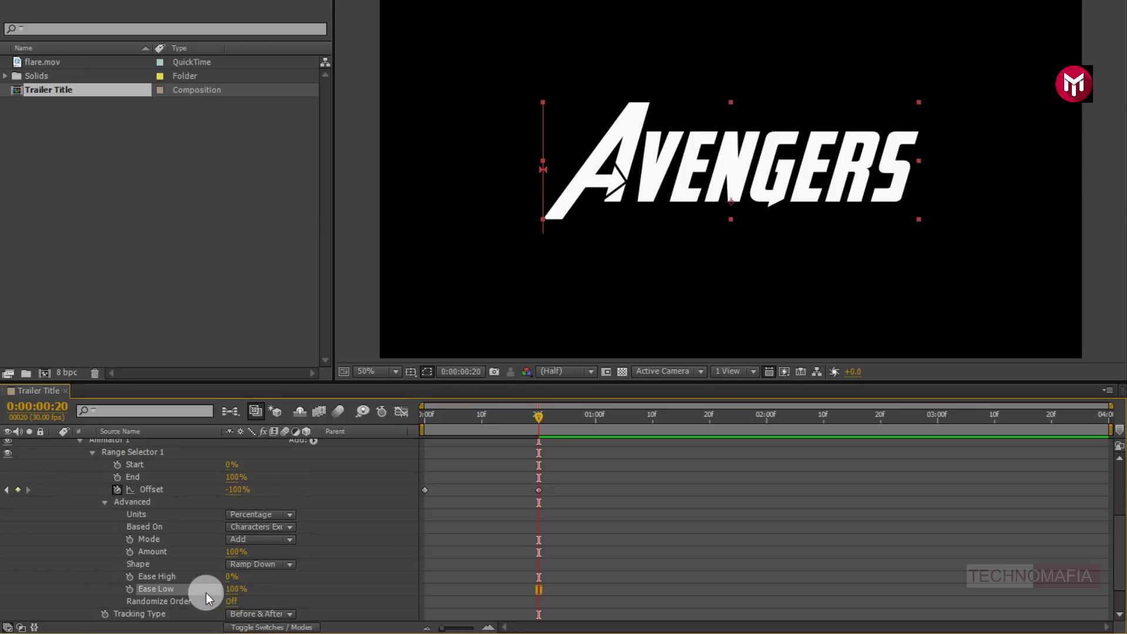
{"action": "left_click", "coordinate": [424, 417]}
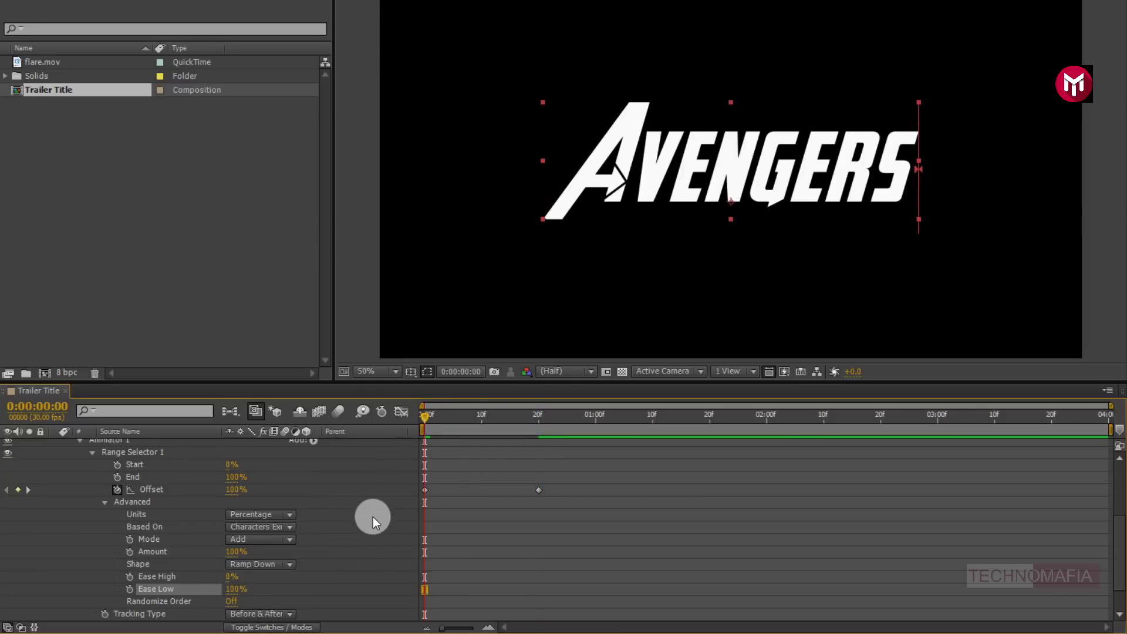
- Add an Opacity property at 0% to Animator 1 and preview the letters fading in
{"action": "left_click", "coordinate": [315, 442]}
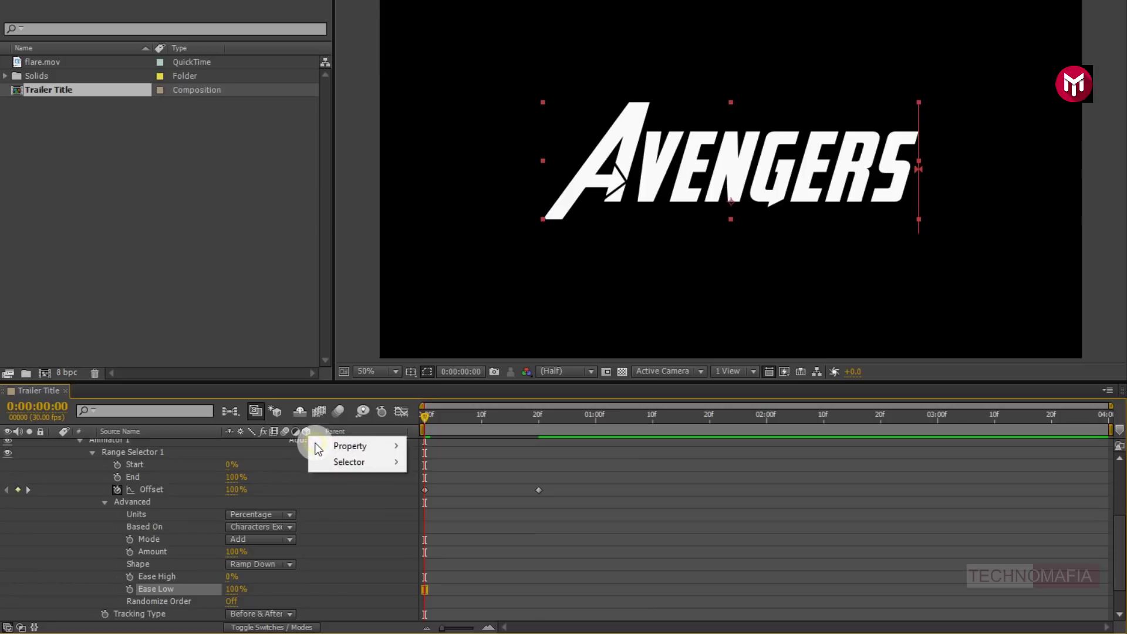
{"action": "mouse_move", "coordinate": [352, 446]}
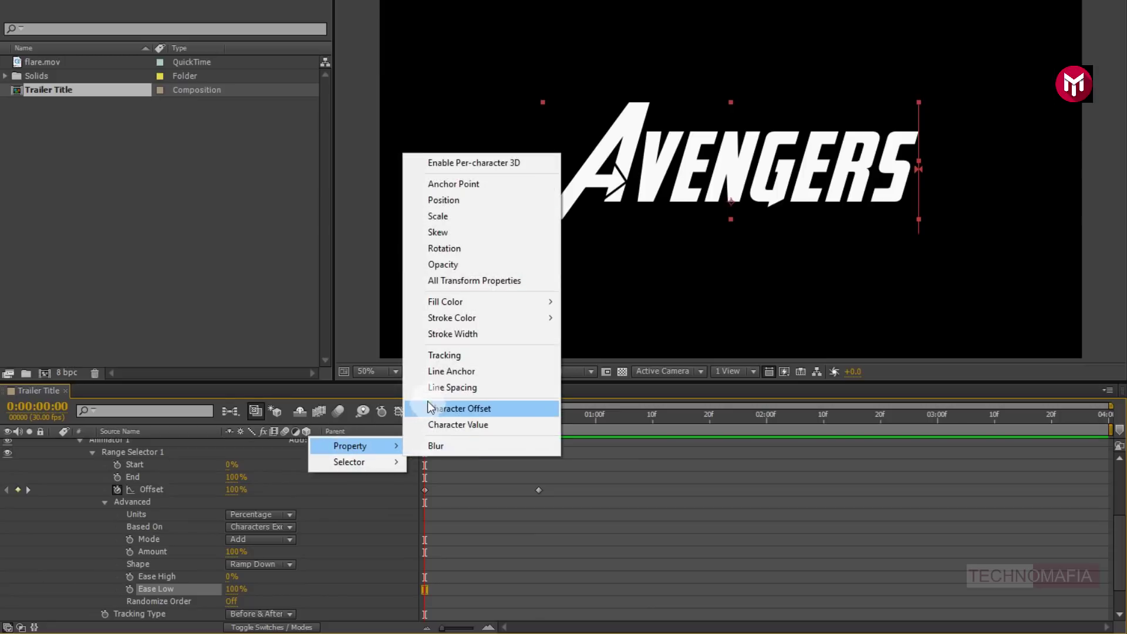
{"action": "left_click", "coordinate": [434, 267]}
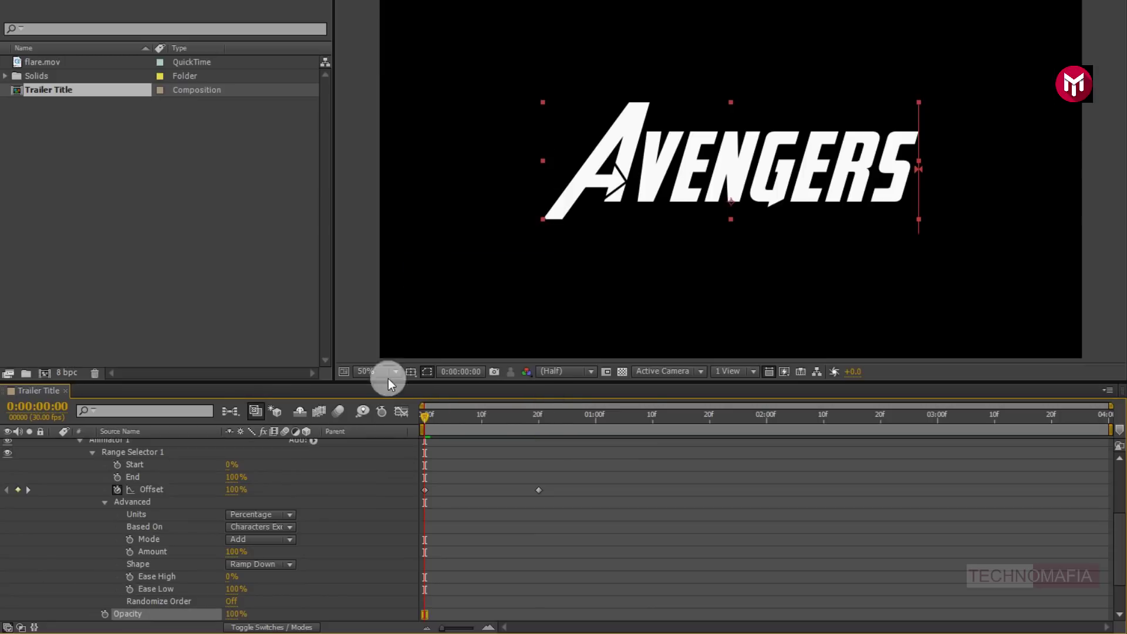
{"action": "scroll", "coordinate": [315, 555], "scroll_direction": "down", "scroll_amount": 2}
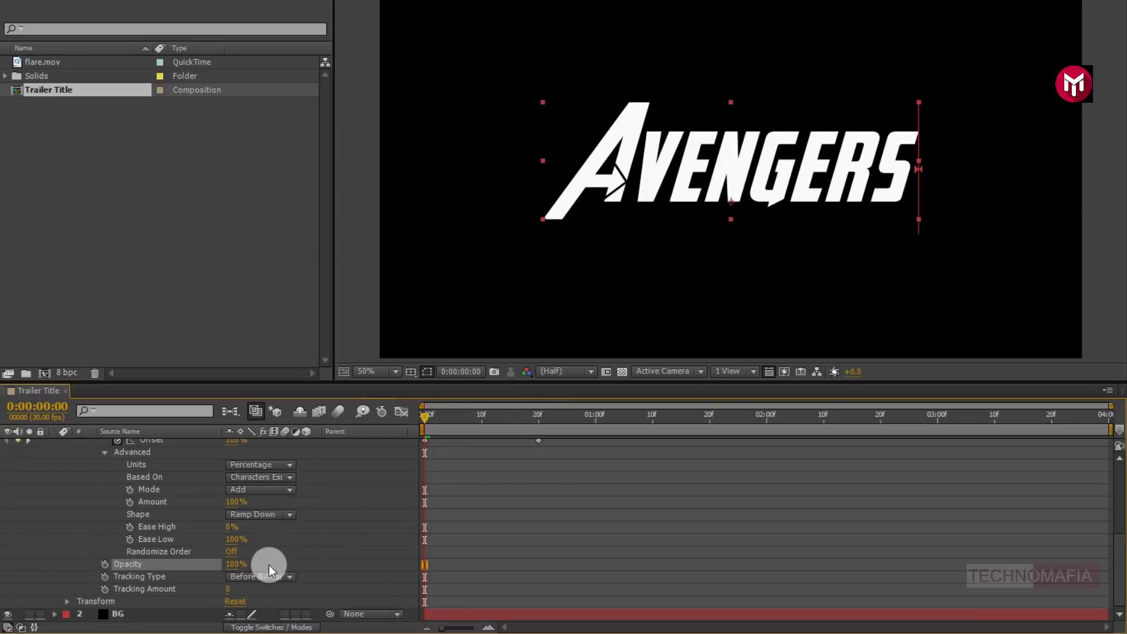
{"action": "left_click", "coordinate": [233, 565]}
{"action": "type", "text": "0"}
{"action": "key", "text": "Return"}
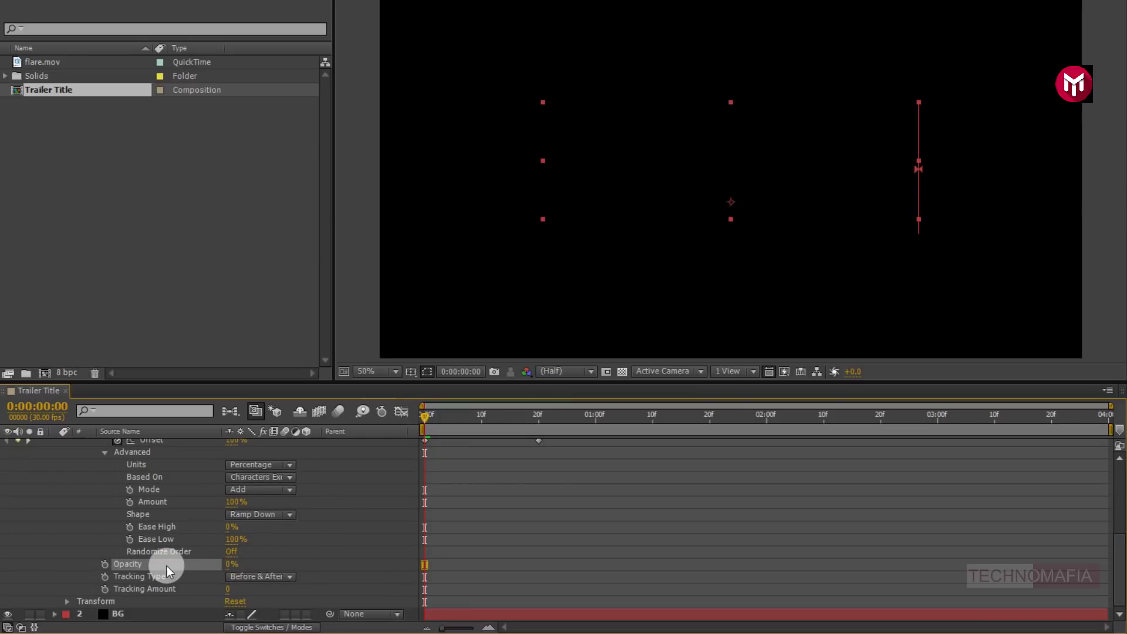
{"action": "mouse_move", "coordinate": [417, 424]}
{"action": "left_mouse_down"}
{"action": "mouse_move", "coordinate": [511, 413]}
{"action": "mouse_move", "coordinate": [418, 410]}
{"action": "mouse_move", "coordinate": [523, 406]}
{"action": "mouse_move", "coordinate": [420, 414]}
{"action": "left_mouse_up"}
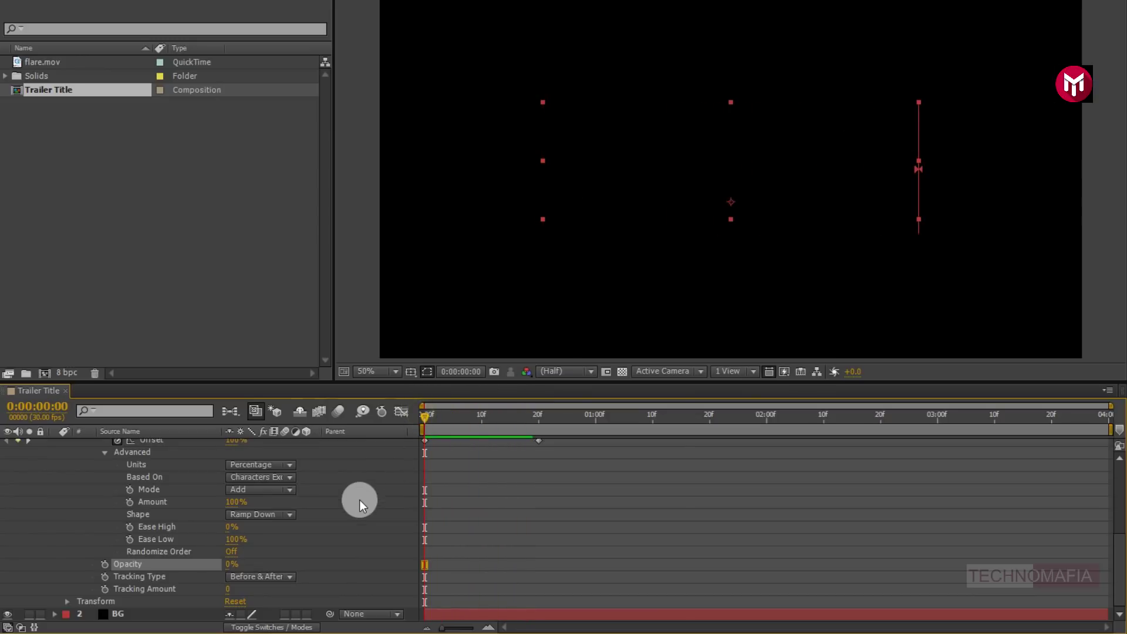
{"action": "scroll", "coordinate": [359, 499], "scroll_direction": "up", "scroll_amount": 3}
- Add a Scale property to Animator 1 and set it to 500%
{"action": "left_click", "coordinate": [314, 503]}
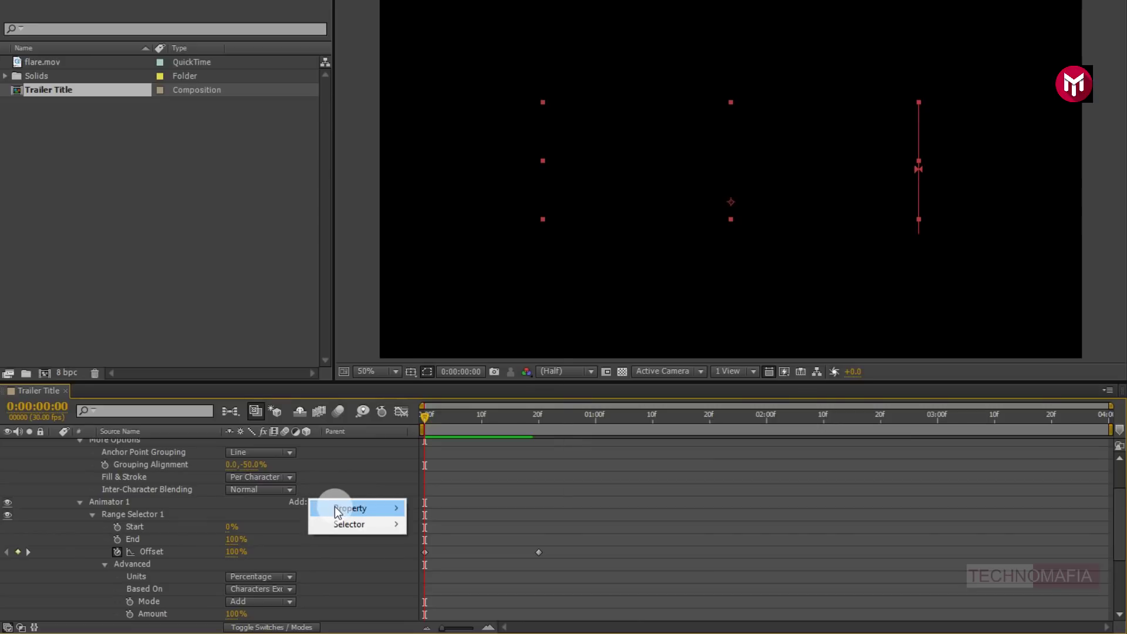
{"action": "mouse_move", "coordinate": [339, 506]}
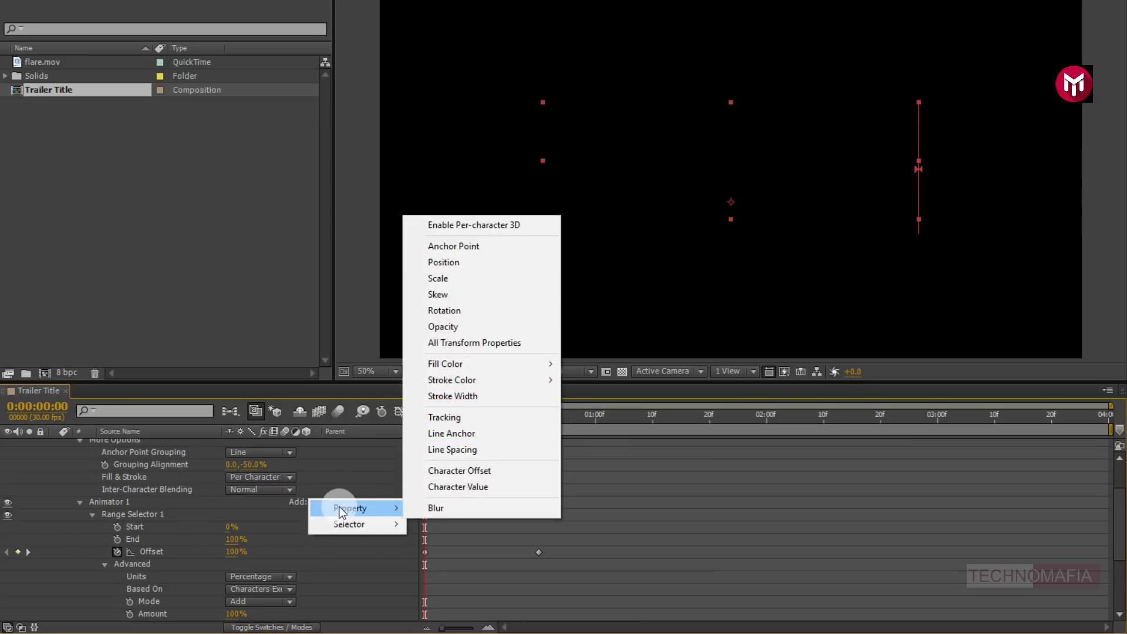
{"action": "left_click", "coordinate": [439, 280]}
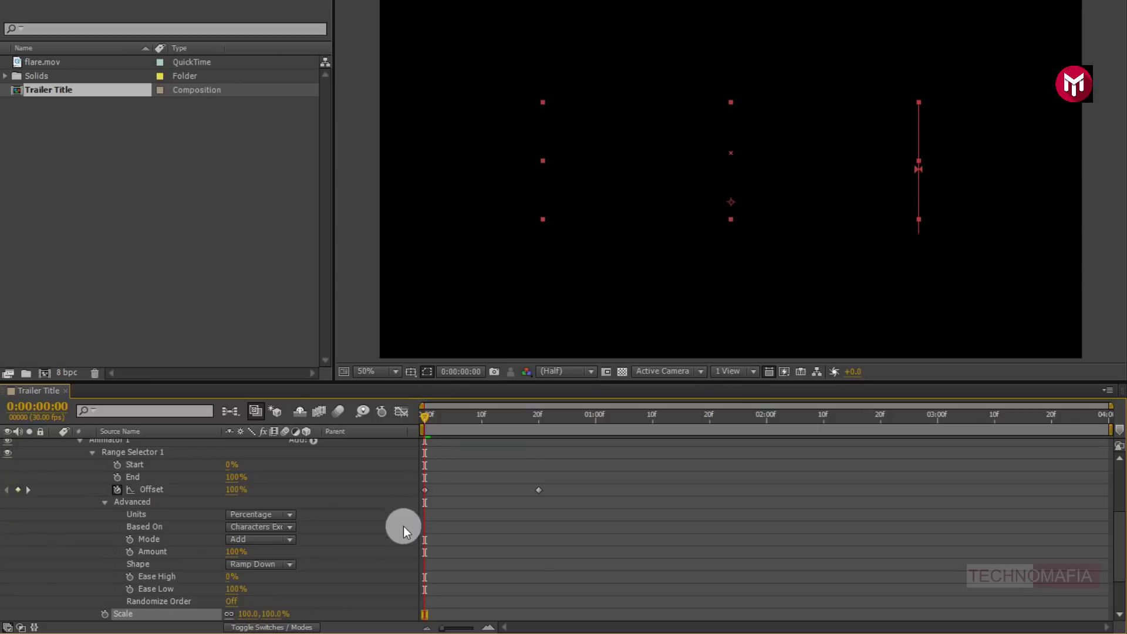
{"action": "scroll", "coordinate": [368, 553], "scroll_direction": "down", "scroll_amount": 3}
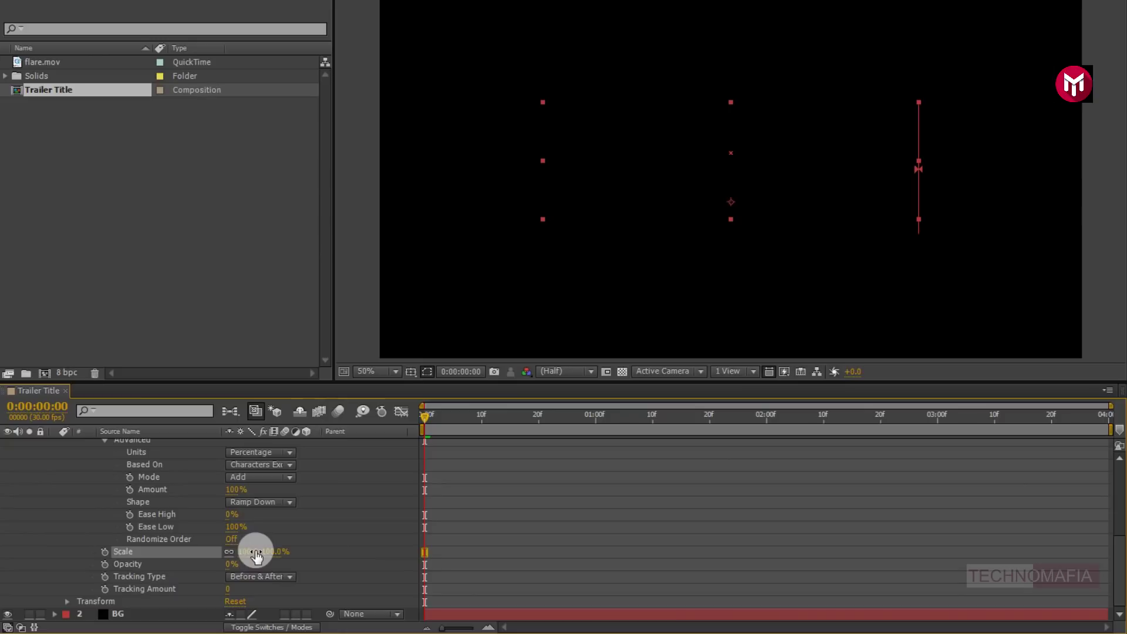
{"action": "left_click_drag", "start_coordinate": [247, 552], "coordinate": [391, 551]}
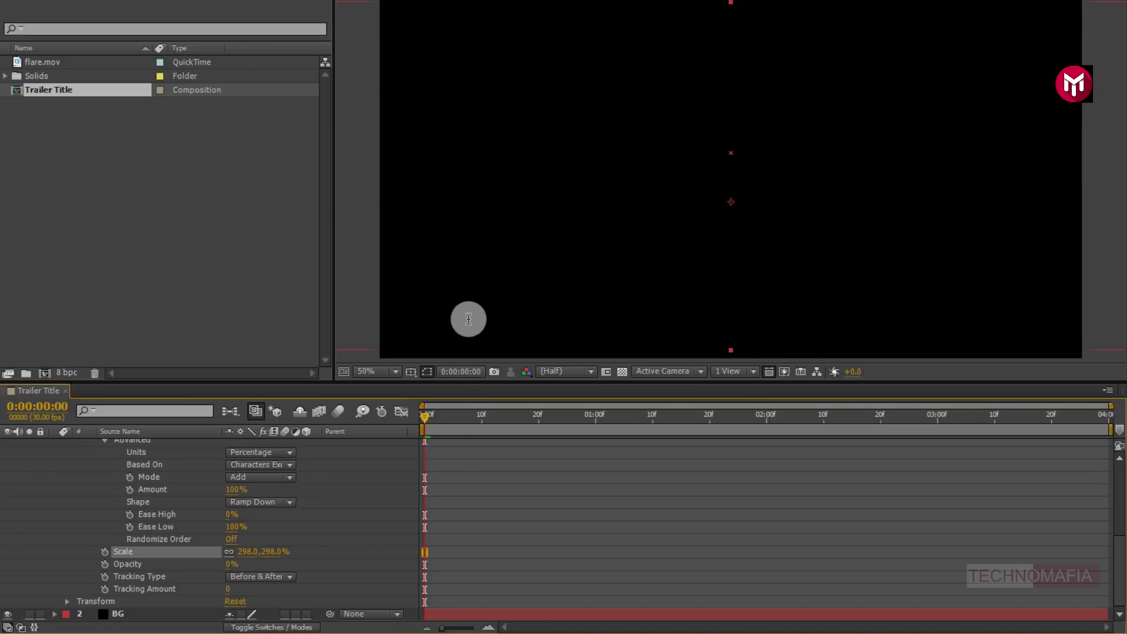
{"action": "scroll", "coordinate": [468, 318], "scroll_direction": "down", "scroll_amount": 2}
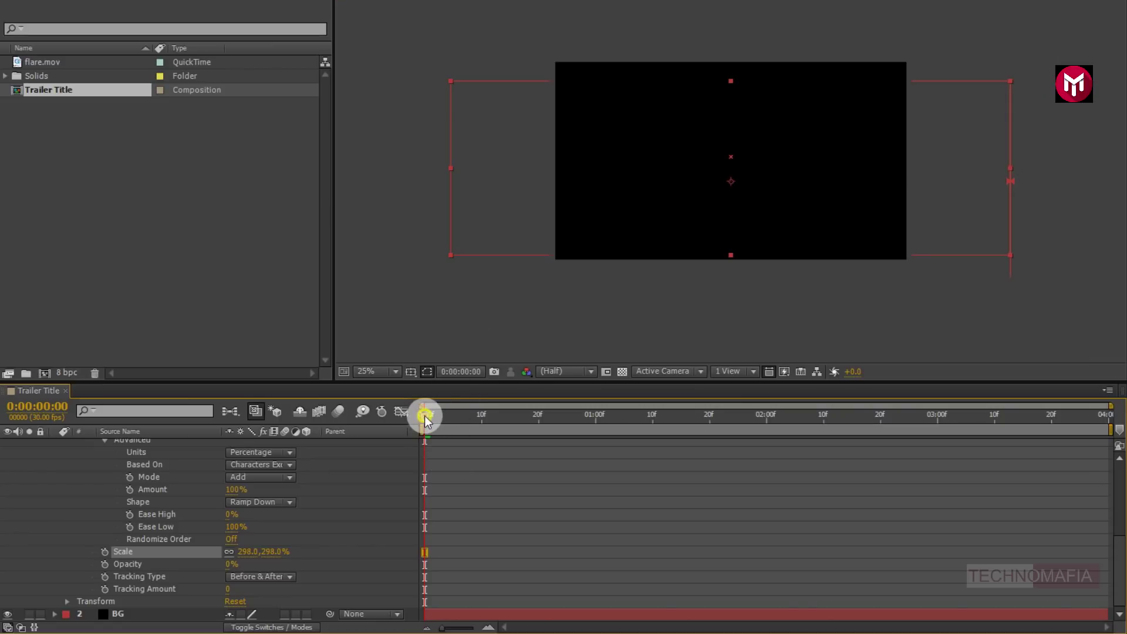
{"action": "mouse_move", "coordinate": [424, 416]}
{"action": "left_mouse_down"}
{"action": "mouse_move", "coordinate": [533, 422]}
{"action": "mouse_move", "coordinate": [453, 435]}
{"action": "mouse_move", "coordinate": [425, 423]}
{"action": "mouse_move", "coordinate": [547, 428]}
{"action": "mouse_move", "coordinate": [422, 428]}
{"action": "left_mouse_up"}
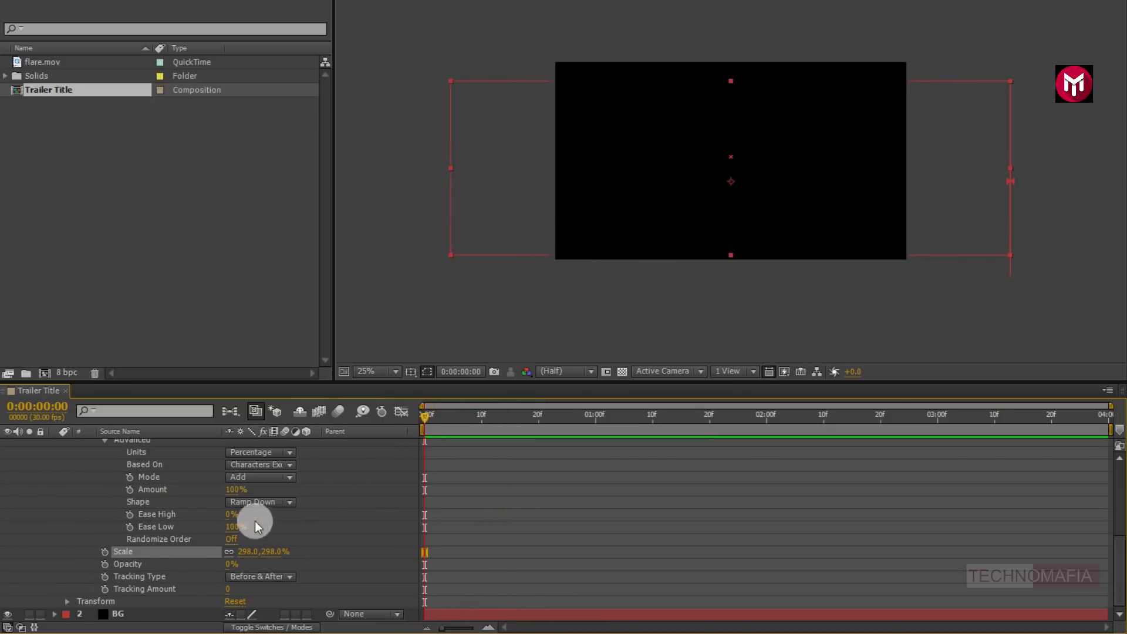
{"action": "left_click_drag", "start_coordinate": [237, 557], "coordinate": [385, 550]}
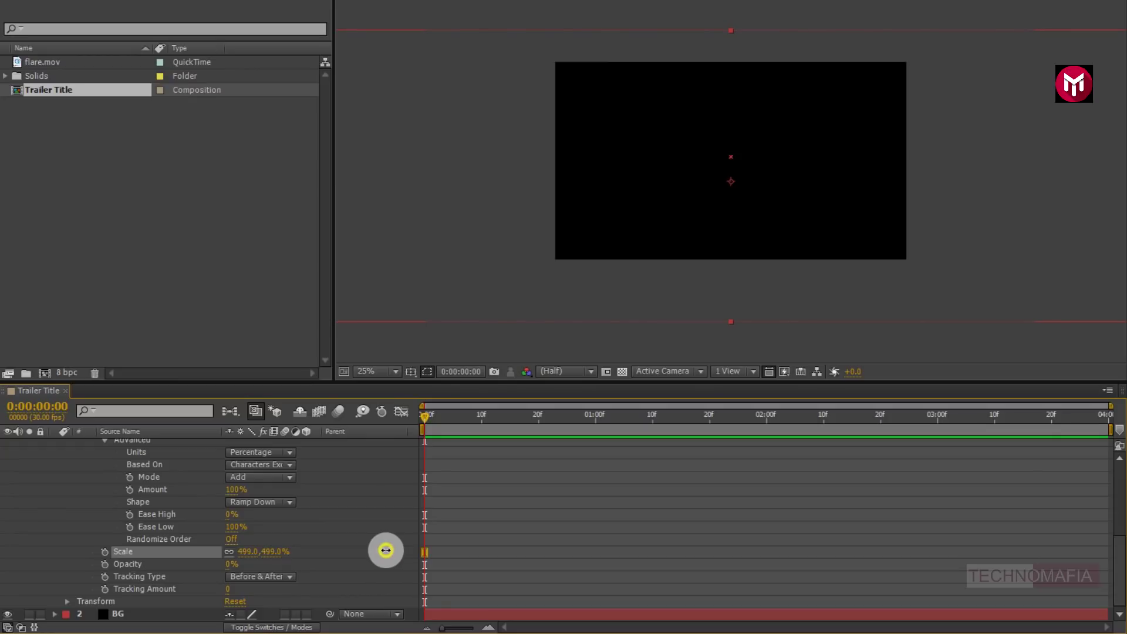
{"action": "left_click_drag", "start_coordinate": [387, 550], "coordinate": [386, 550]}
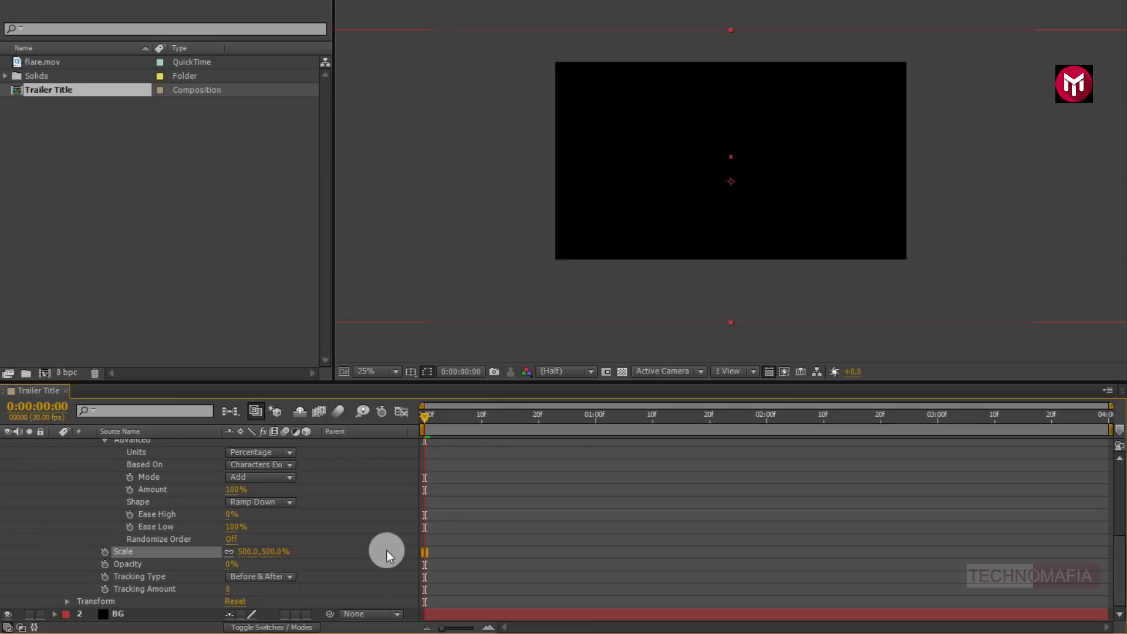
- Preview the title animation, then collapse the Avengers layer properties
{"action": "key", "text": "space"}
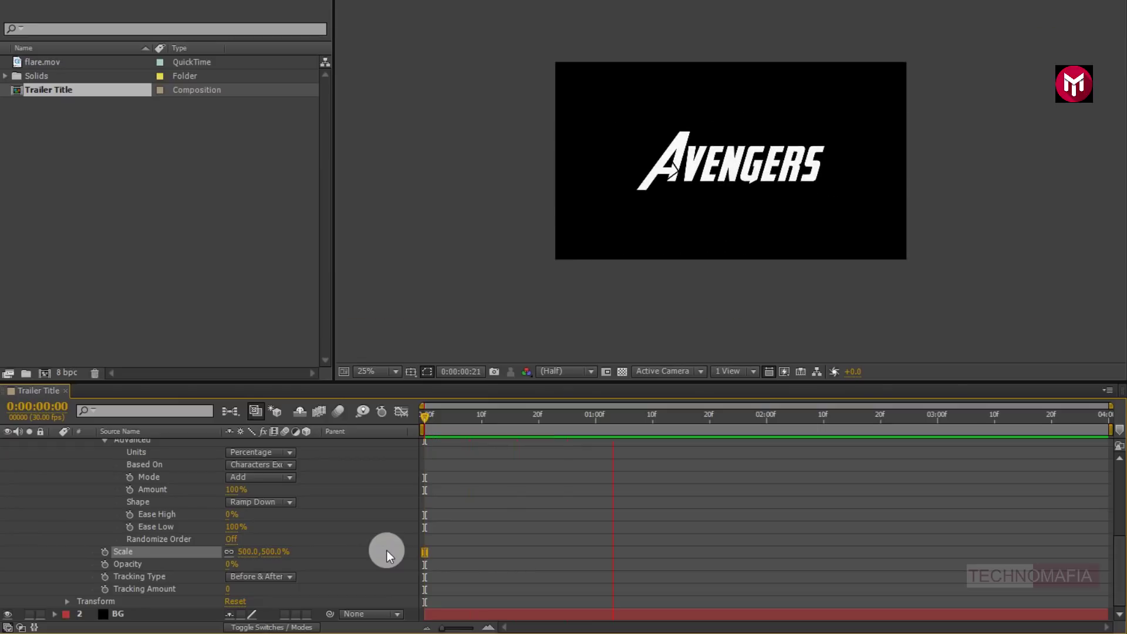
{"action": "key", "text": "space"}
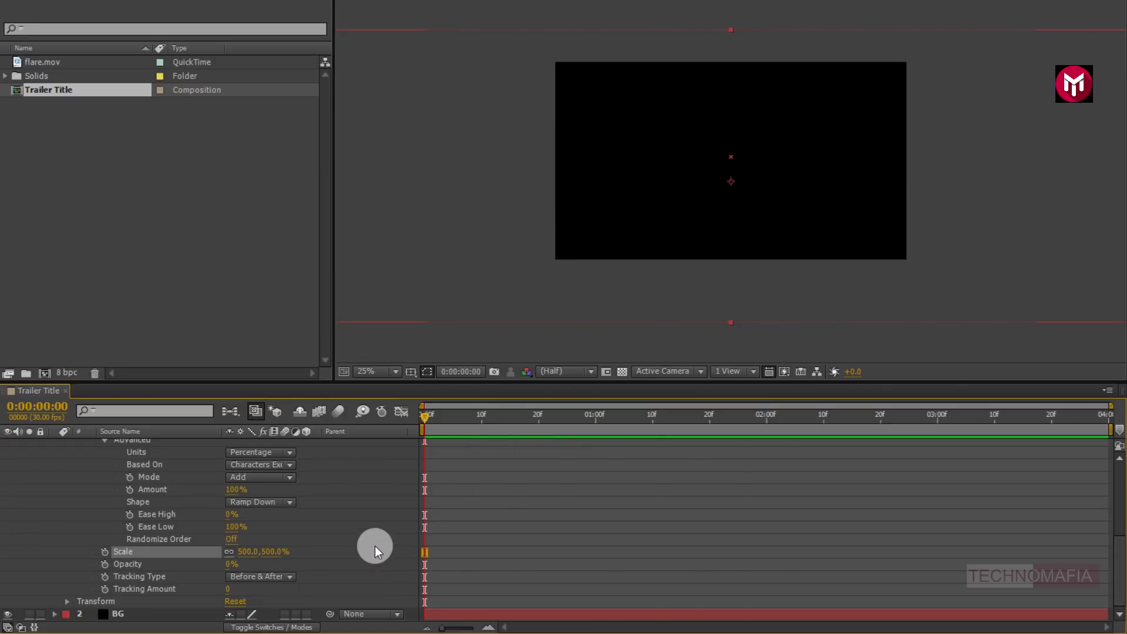
{"action": "scroll", "coordinate": [125, 484], "scroll_direction": "up", "scroll_amount": 5}
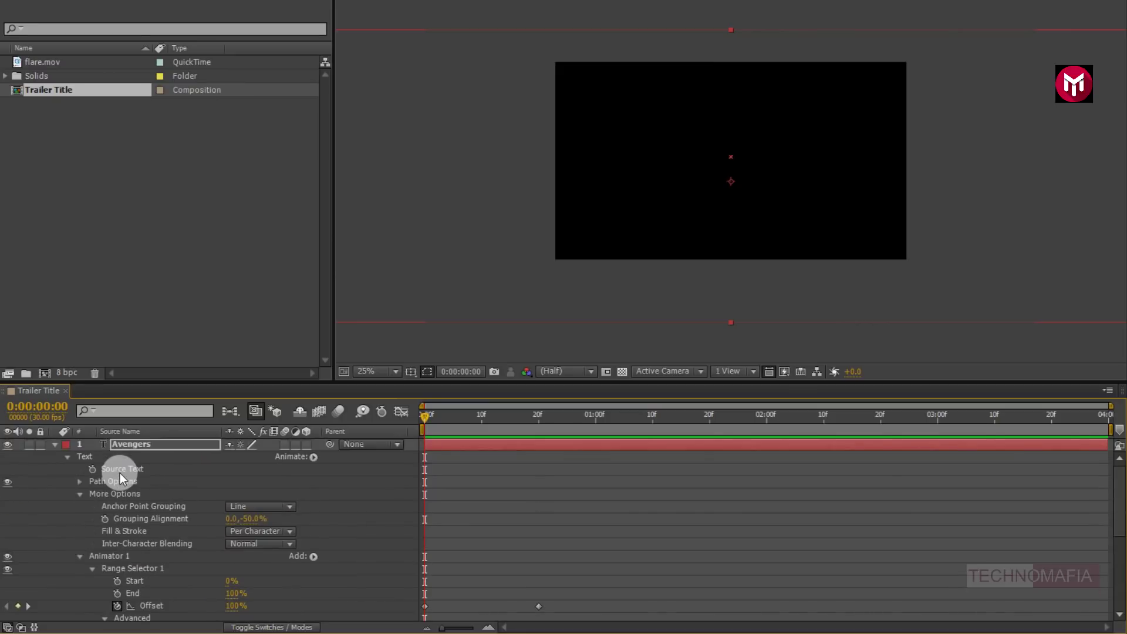
{"action": "left_click", "coordinate": [54, 445]}
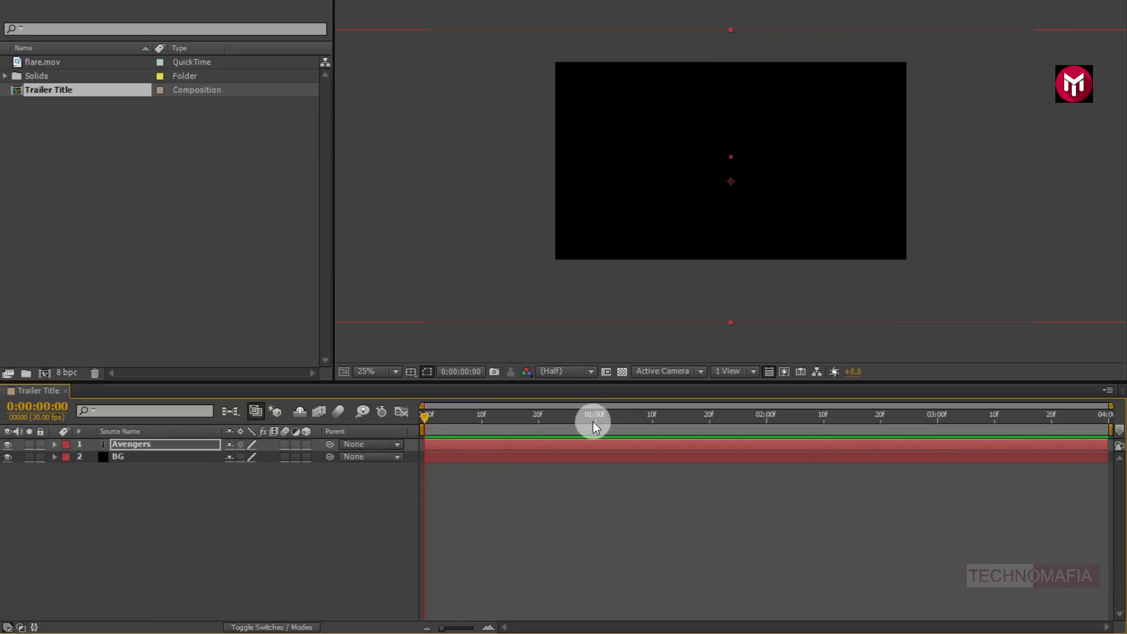
- Move the time to 0:00:01:06 and zoom the composition view to 50%
{"action": "left_click", "coordinate": [610, 420]}
{"action": "left_click_drag", "start_coordinate": [610, 420], "coordinate": [630, 421]}
{"action": "key", "text": "period"}
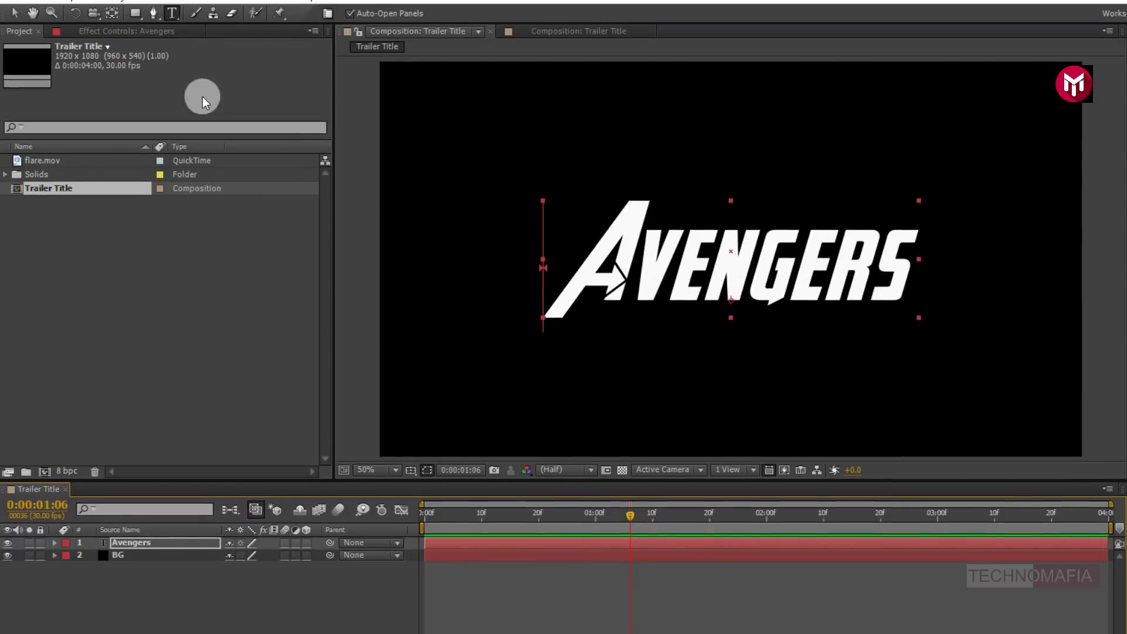
- Add a Gradient Overlay layer style to the text and open its gradient editor
{"action": "left_click", "coordinate": [122, 8]}
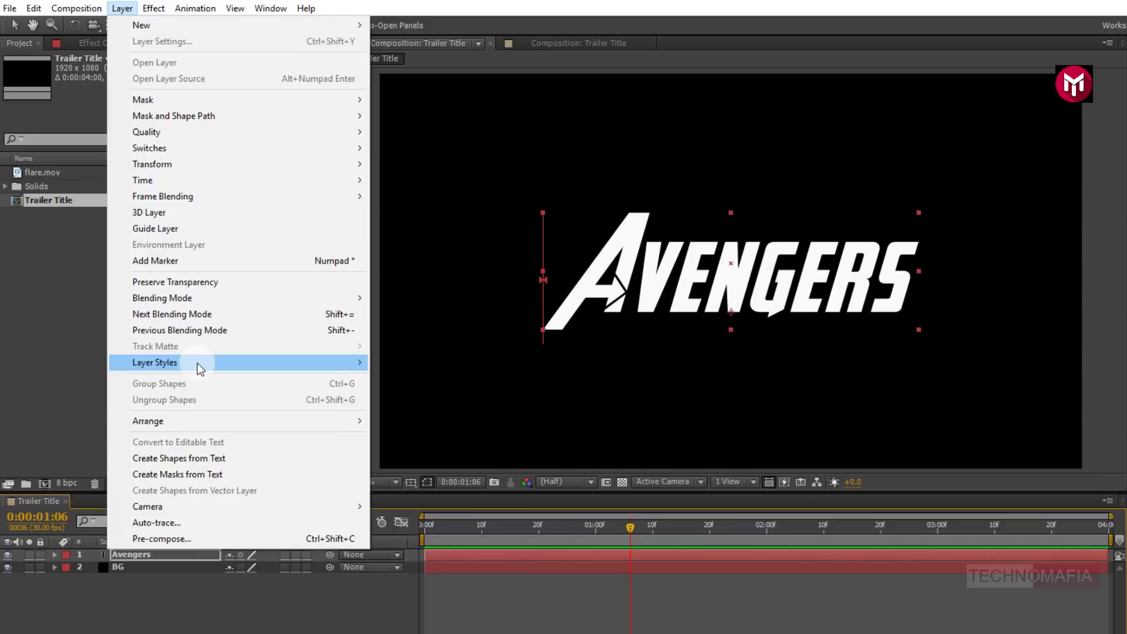
{"action": "mouse_move", "coordinate": [355, 363]}
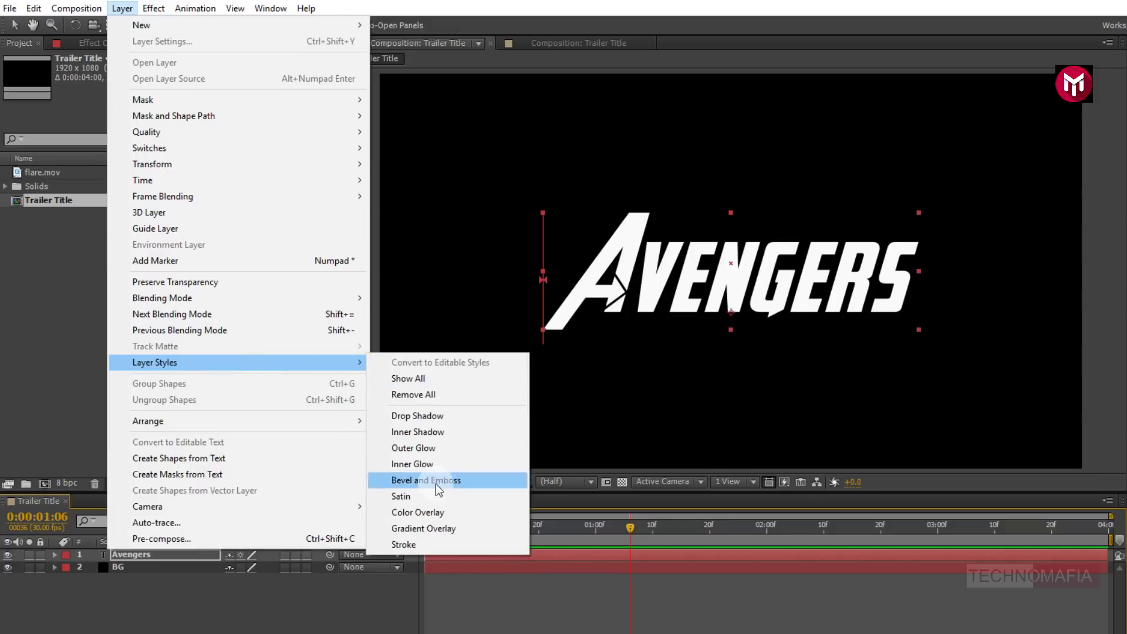
{"action": "left_click", "coordinate": [437, 528]}
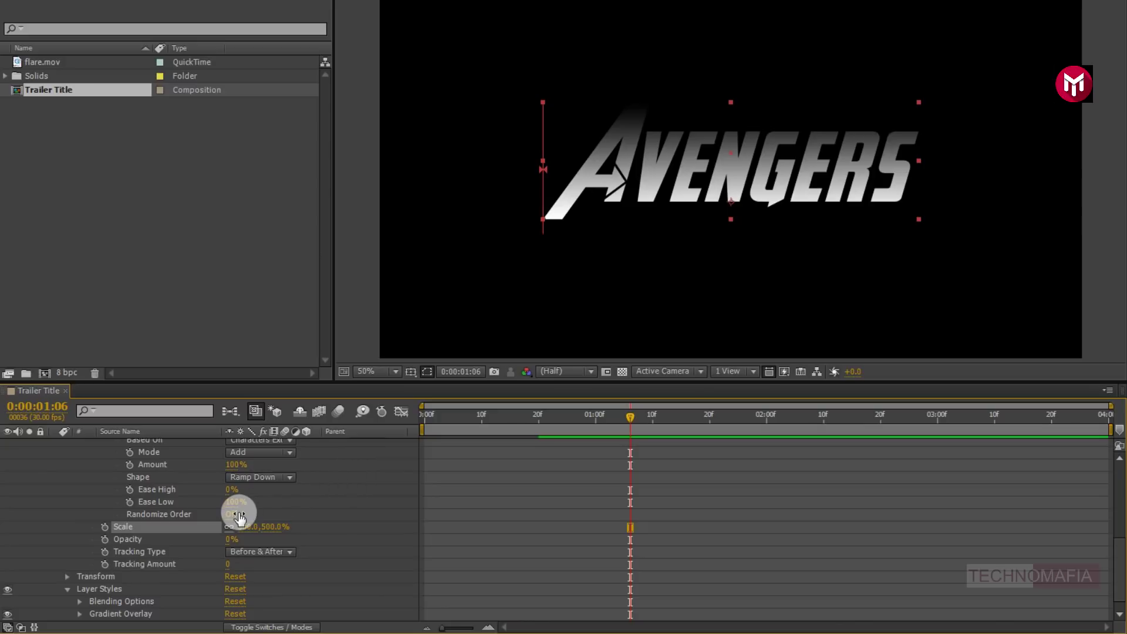
{"action": "scroll", "coordinate": [239, 515], "scroll_direction": "down", "scroll_amount": 1}
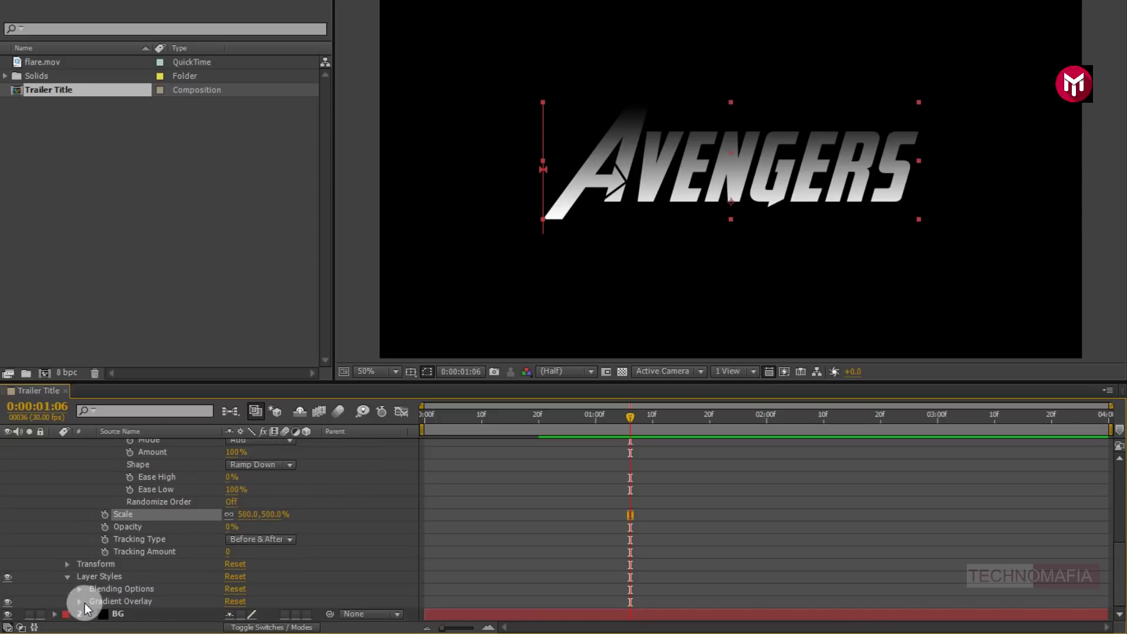
{"action": "left_click", "coordinate": [79, 603]}
{"action": "scroll", "coordinate": [68, 573], "scroll_direction": "down", "scroll_amount": 1}
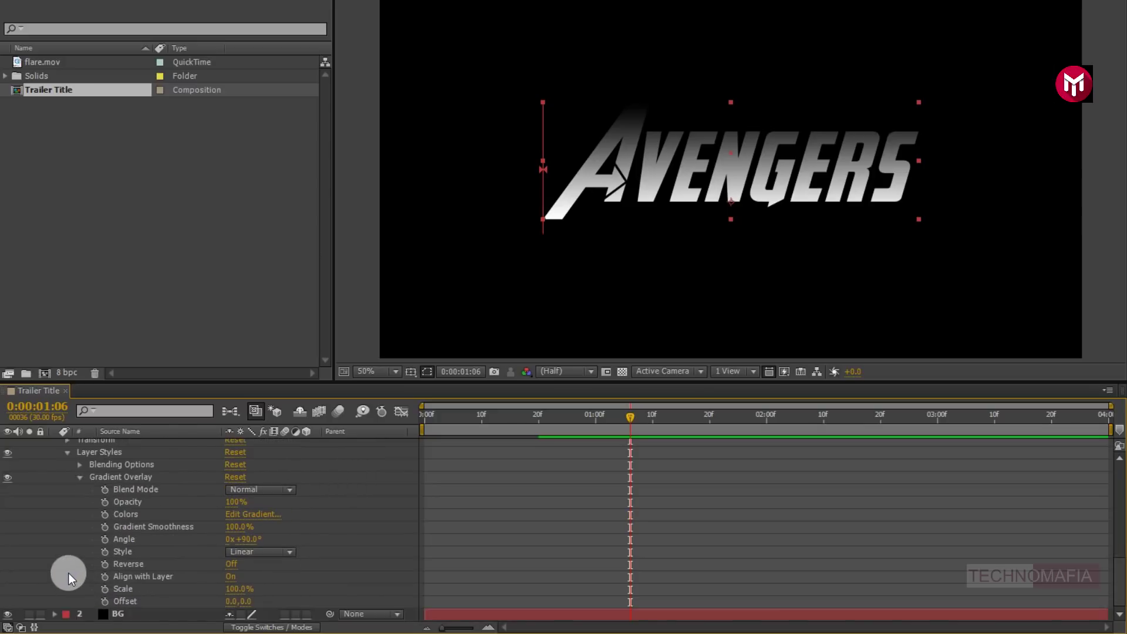
{"action": "left_click", "coordinate": [236, 518]}
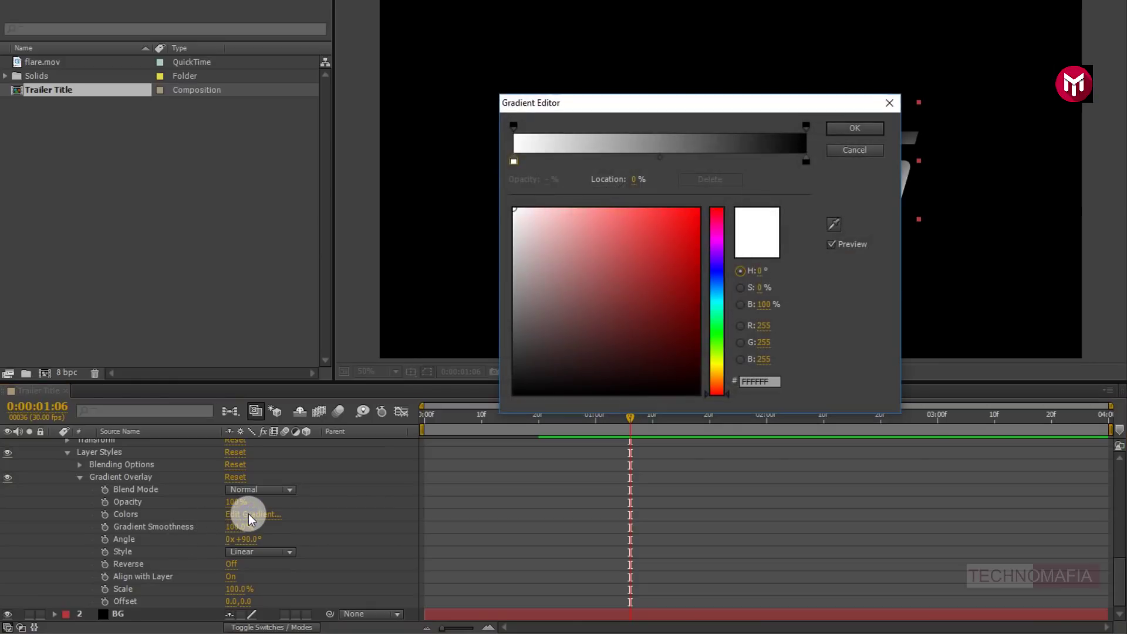
- Make the right gradient stop grey 333333, add a black middle stop, and shift the midpoint
{"action": "left_click", "coordinate": [805, 162]}
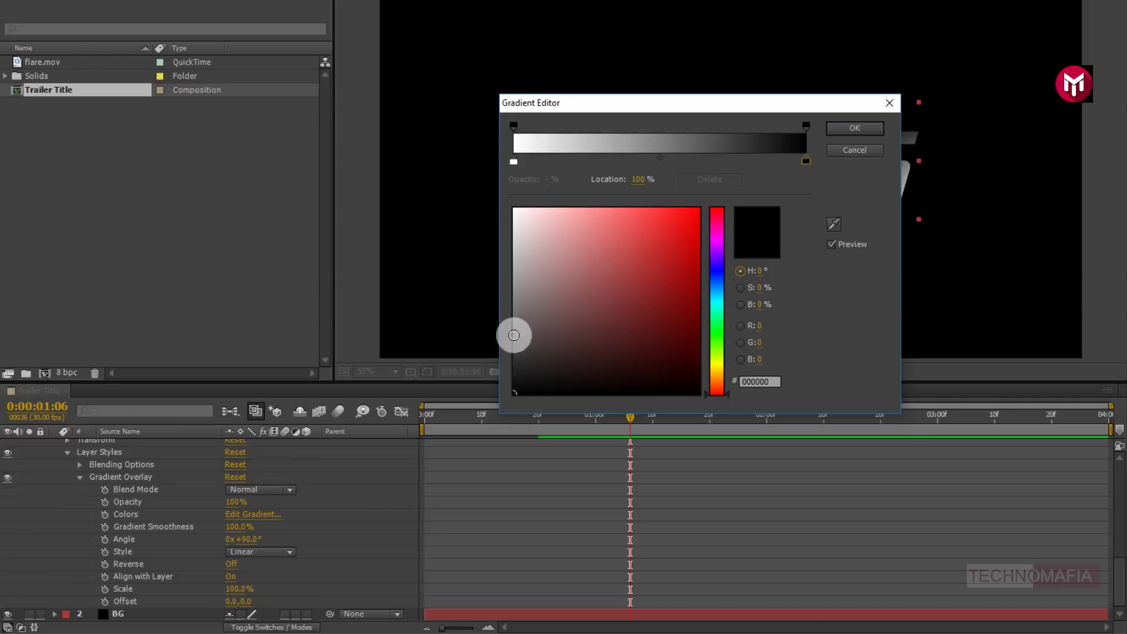
{"action": "left_click", "coordinate": [514, 359]}
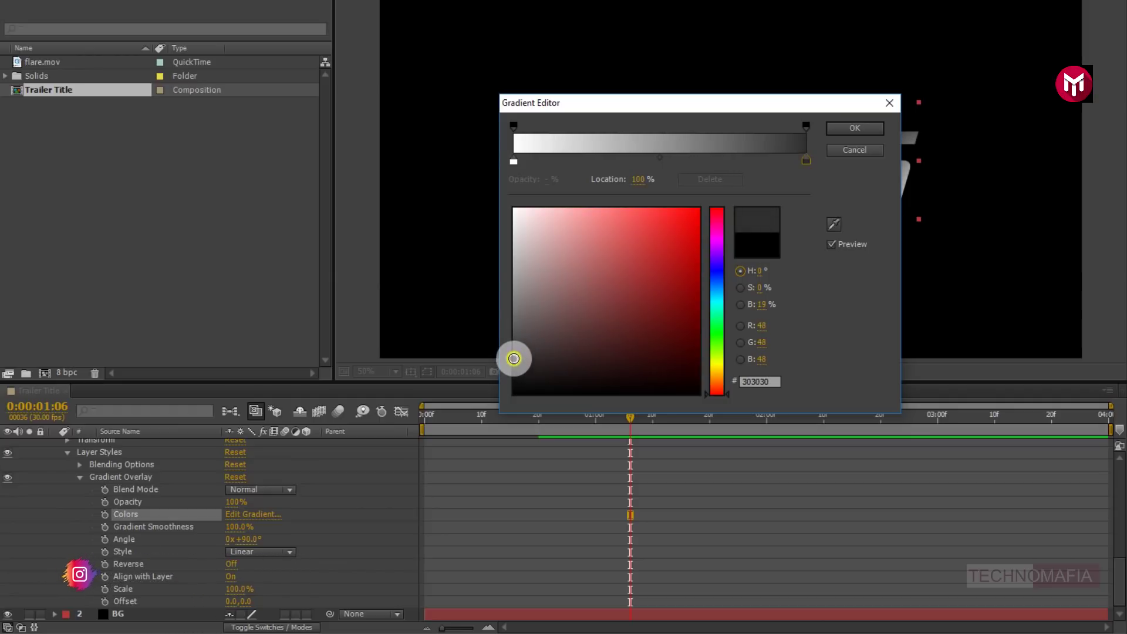
{"action": "left_click_drag", "start_coordinate": [514, 359], "coordinate": [513, 357]}
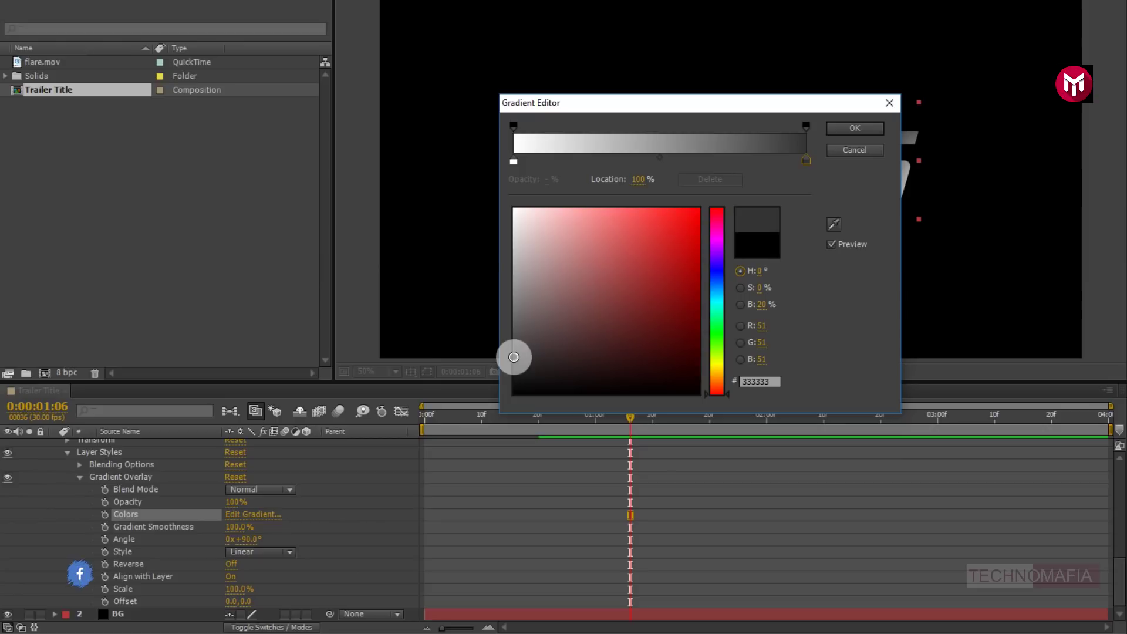
{"action": "left_click", "coordinate": [647, 160]}
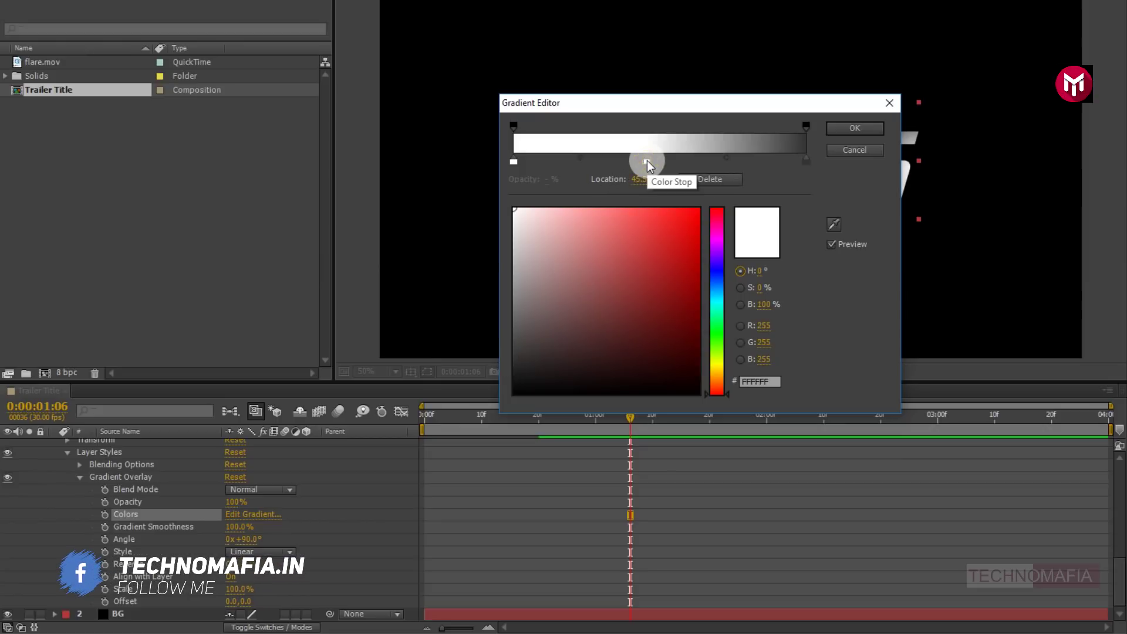
{"action": "left_click", "coordinate": [513, 397]}
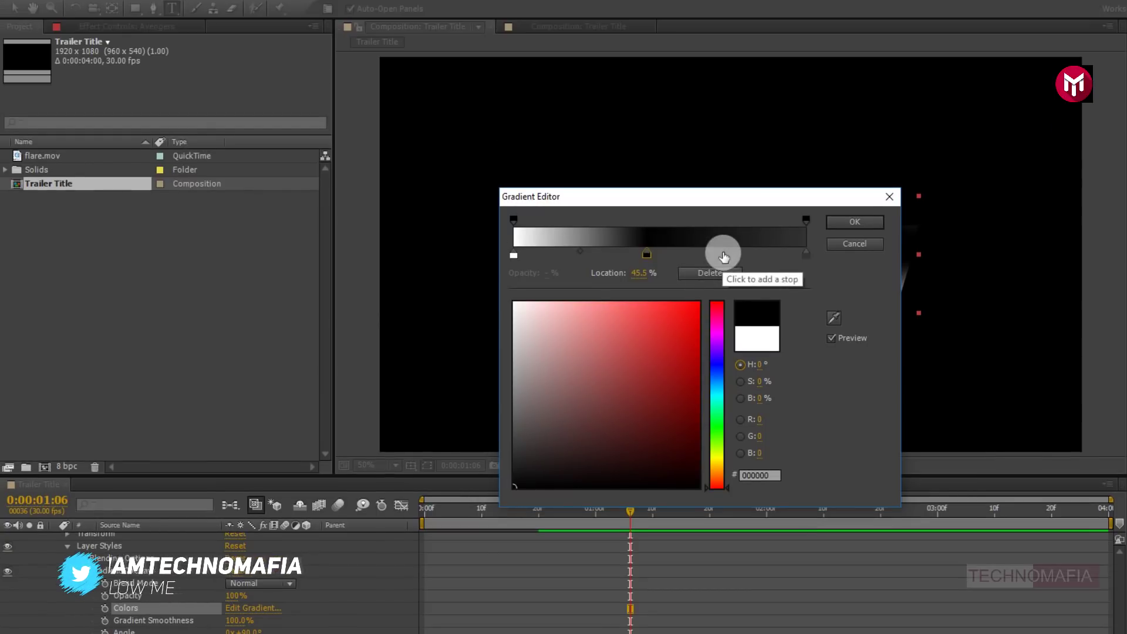
{"action": "left_click_drag", "start_coordinate": [722, 255], "coordinate": [613, 257]}
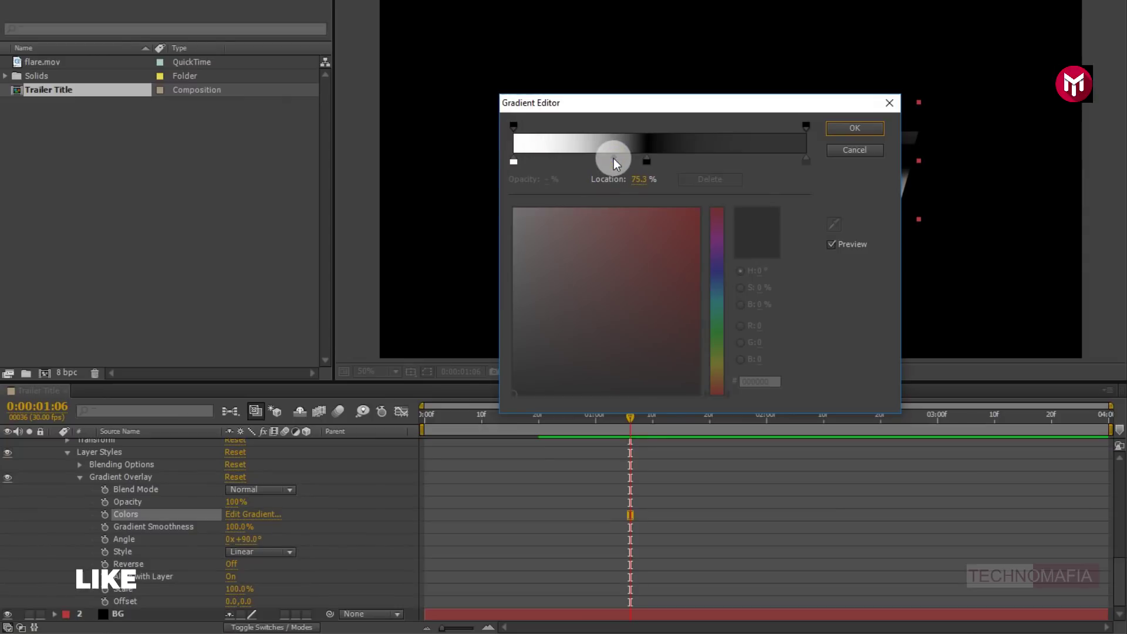
{"action": "left_click_drag", "start_coordinate": [613, 158], "coordinate": [614, 158]}
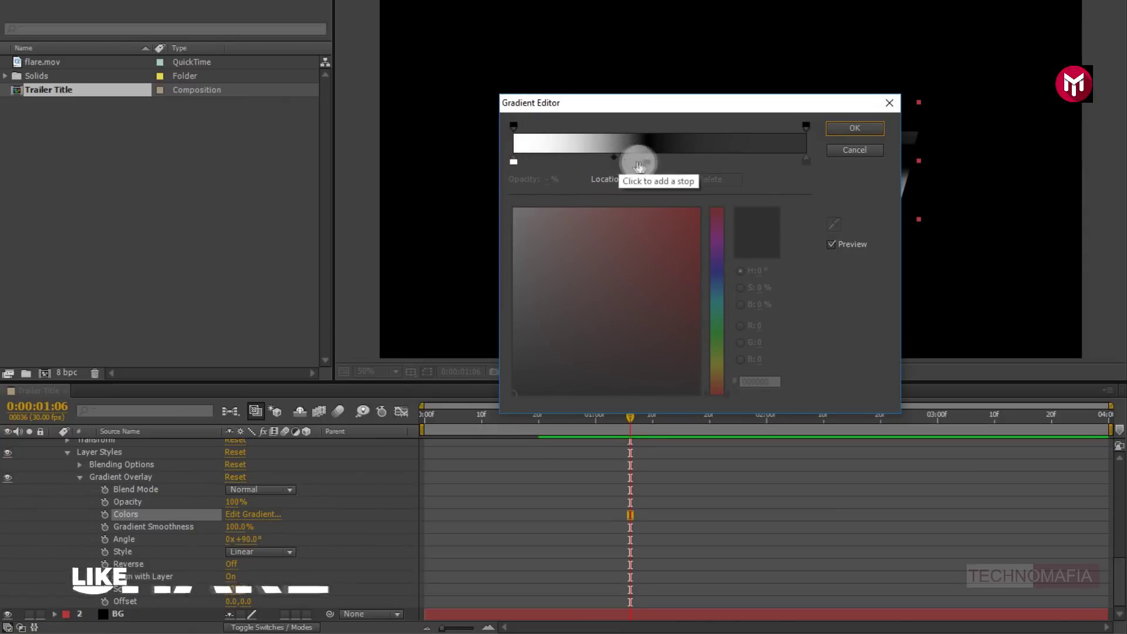
- Set the right stop to dark grey 444444, darken the 45.5% stop, and apply the gradient
{"action": "left_click", "coordinate": [805, 158]}
{"action": "left_click_drag", "start_coordinate": [520, 367], "coordinate": [515, 331]}
{"action": "left_click", "coordinate": [513, 161]}
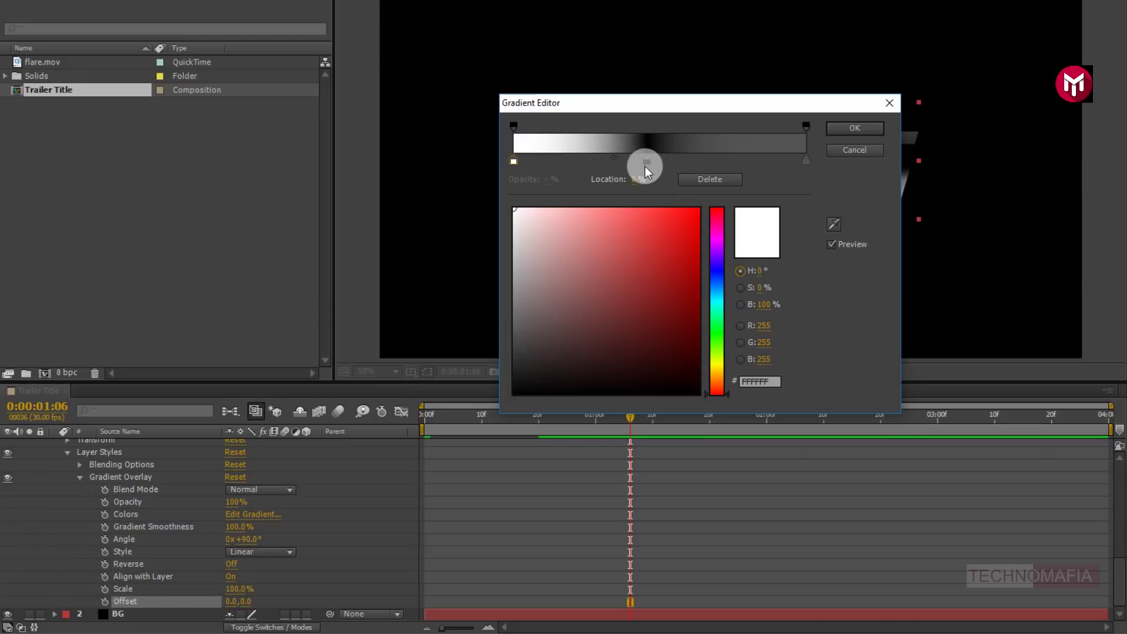
{"action": "left_click", "coordinate": [646, 165]}
{"action": "left_click_drag", "start_coordinate": [510, 372], "coordinate": [510, 364]}
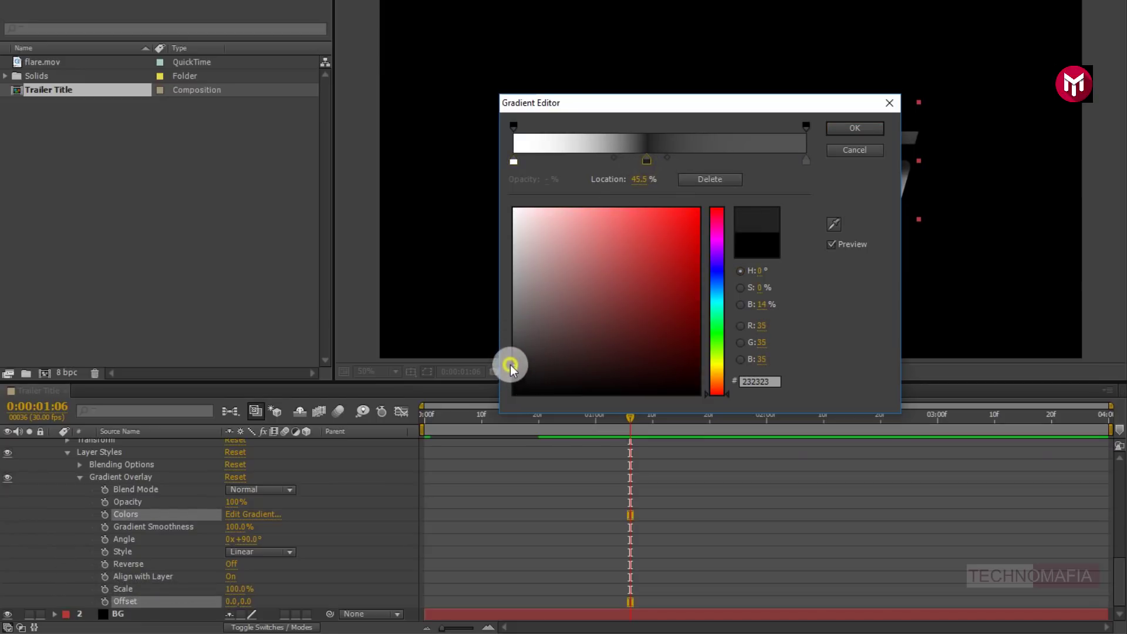
{"action": "left_click", "coordinate": [837, 129]}
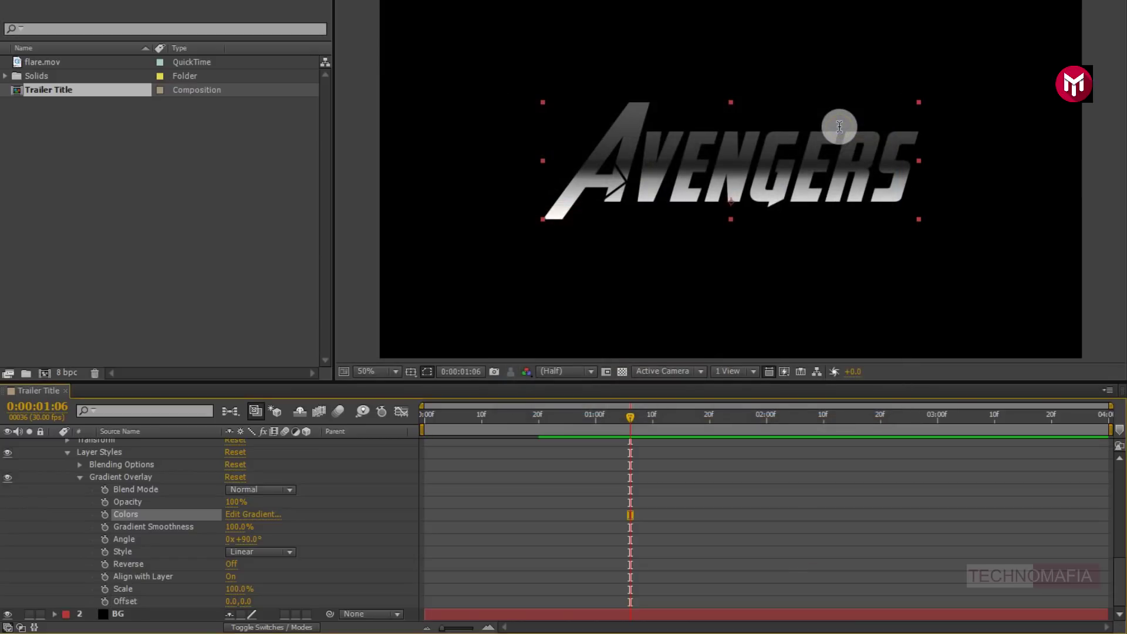
- Collapse the Avengers layer properties and select the layer
{"action": "scroll", "coordinate": [171, 488], "scroll_direction": "up", "scroll_amount": 5}
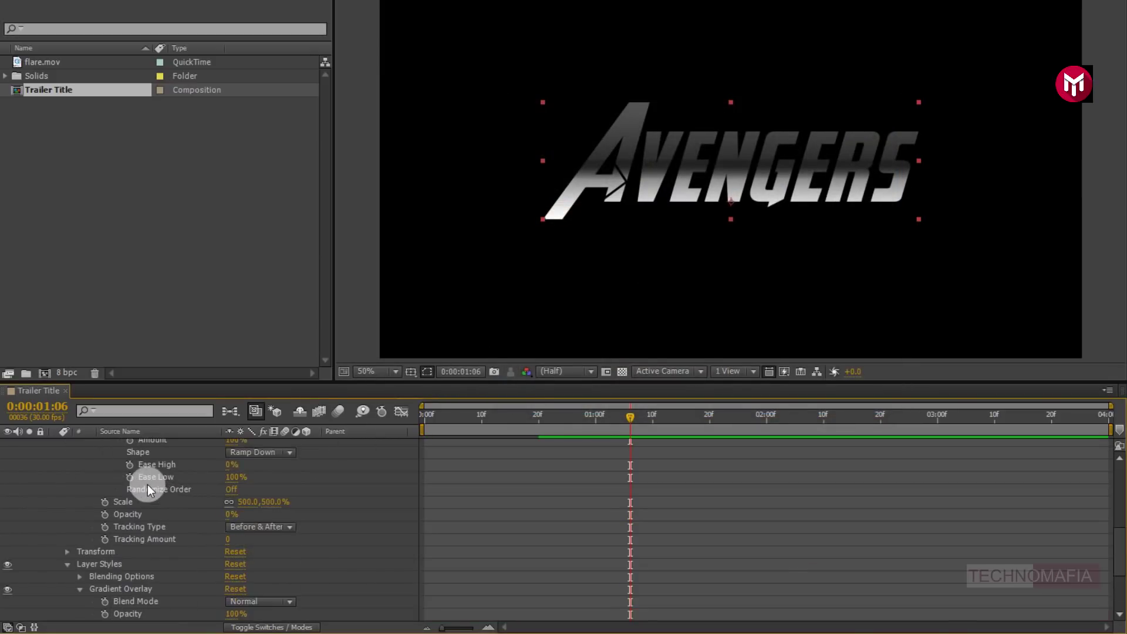
{"action": "scroll", "coordinate": [118, 478], "scroll_direction": "up", "scroll_amount": 3}
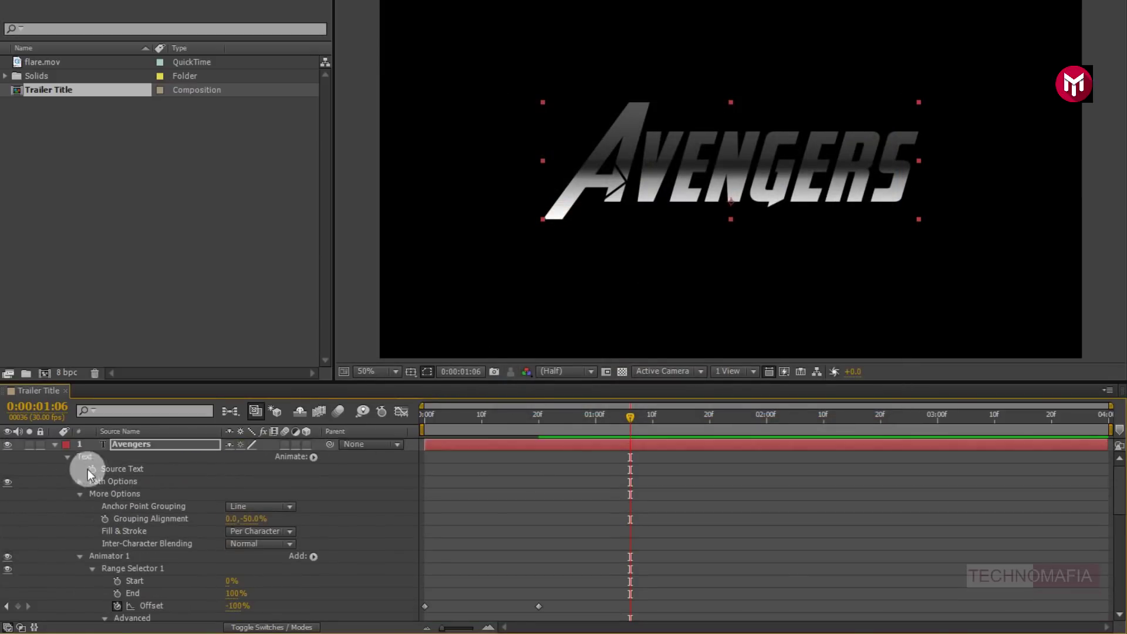
{"action": "left_click", "coordinate": [53, 444]}
{"action": "left_click", "coordinate": [113, 445]}
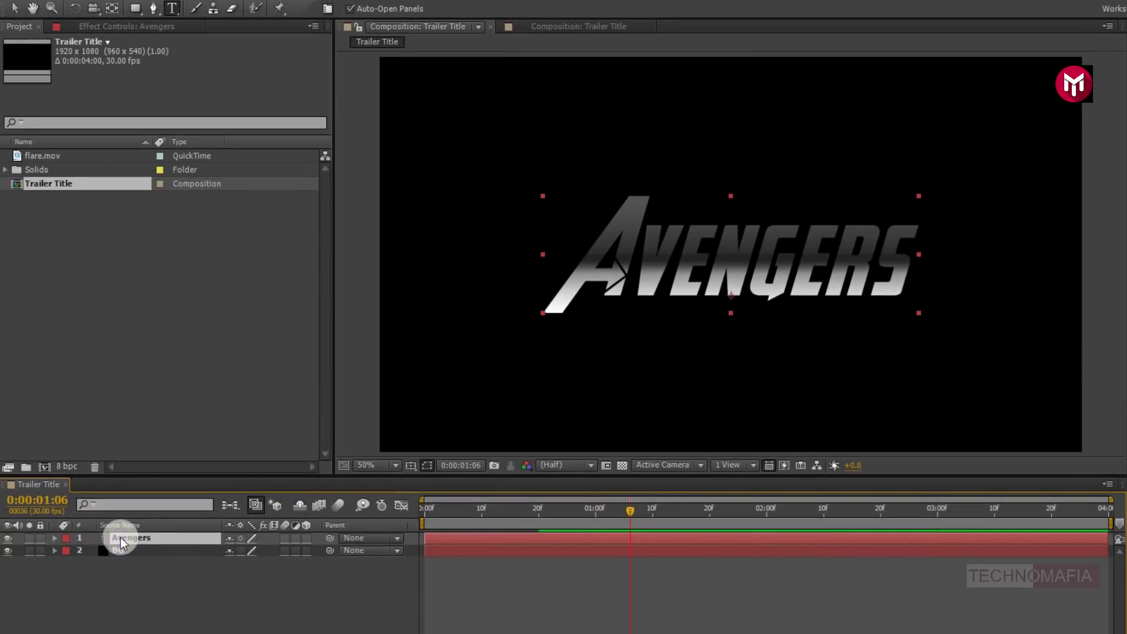
- Pre-compose the Avengers layer into a comp named Text, then duplicate it with Ctrl+D
{"action": "right_click", "coordinate": [121, 537]}
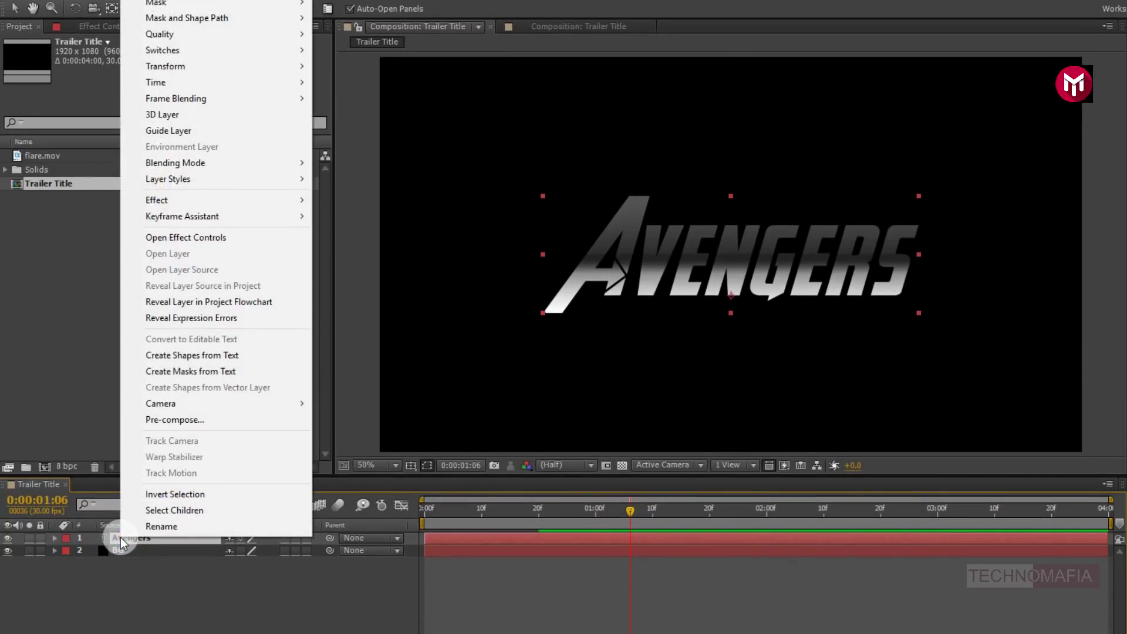
{"action": "left_click", "coordinate": [148, 419]}
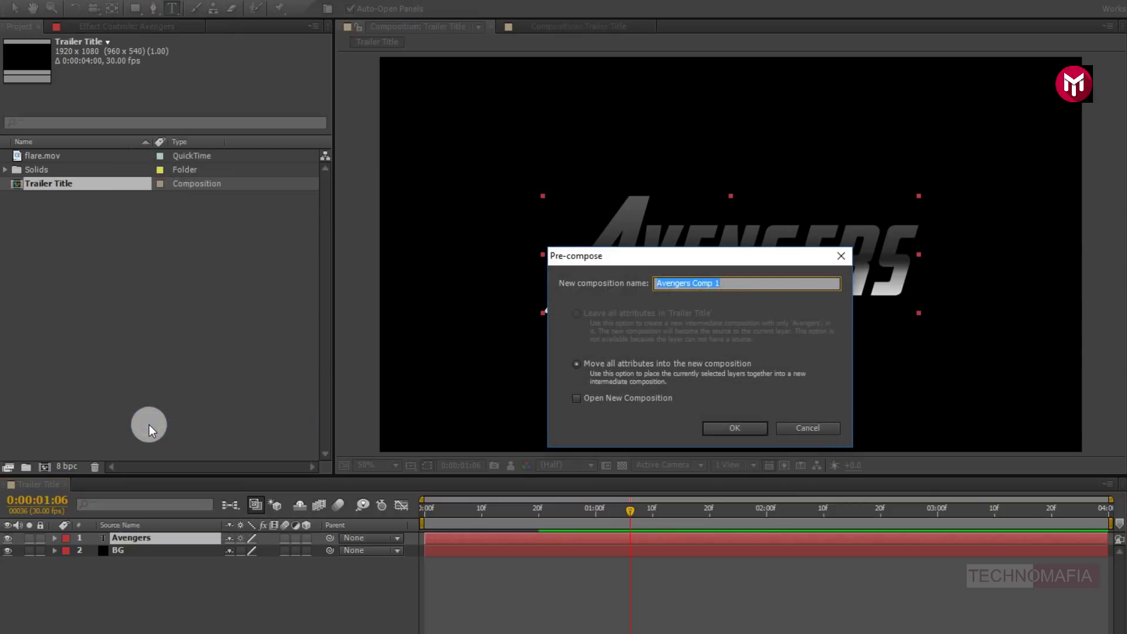
{"action": "type", "text": "Text"}
{"action": "left_click", "coordinate": [714, 434]}
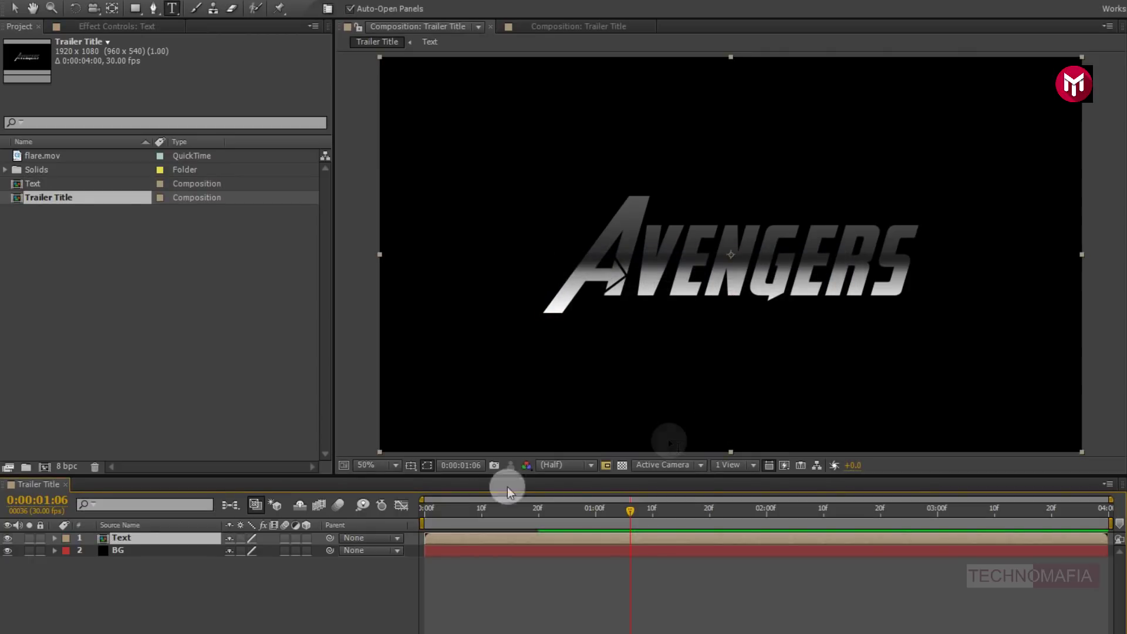
{"action": "key", "text": "ctrl+d"}
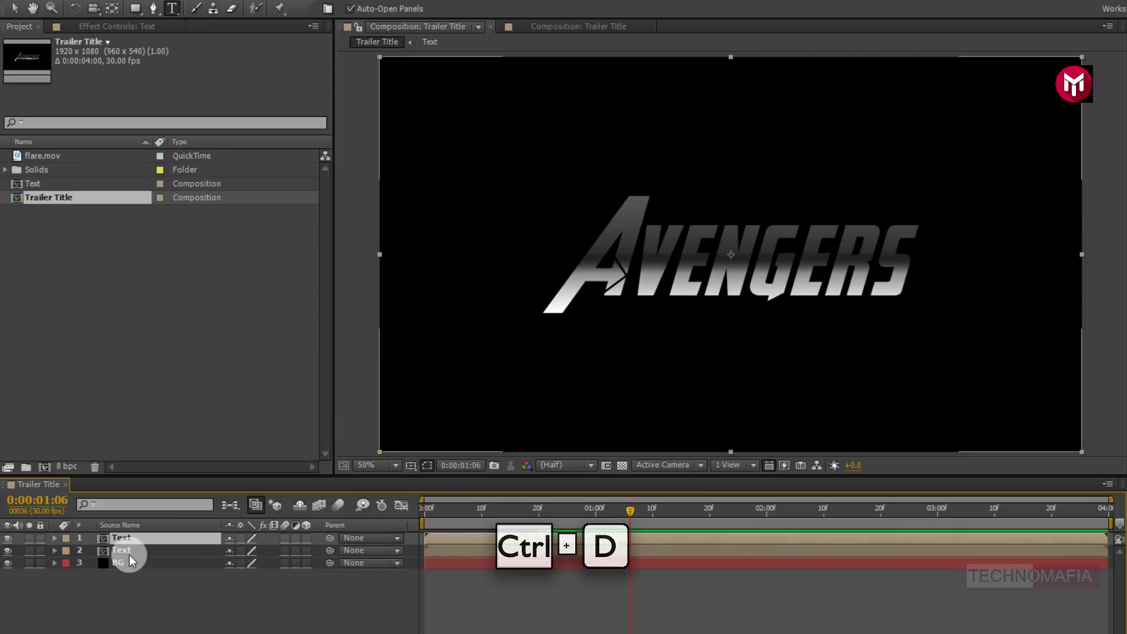
- Give the second Text layer a Gradient Overlay style and open its white-to-black gradient editor
{"action": "left_click", "coordinate": [131, 553]}
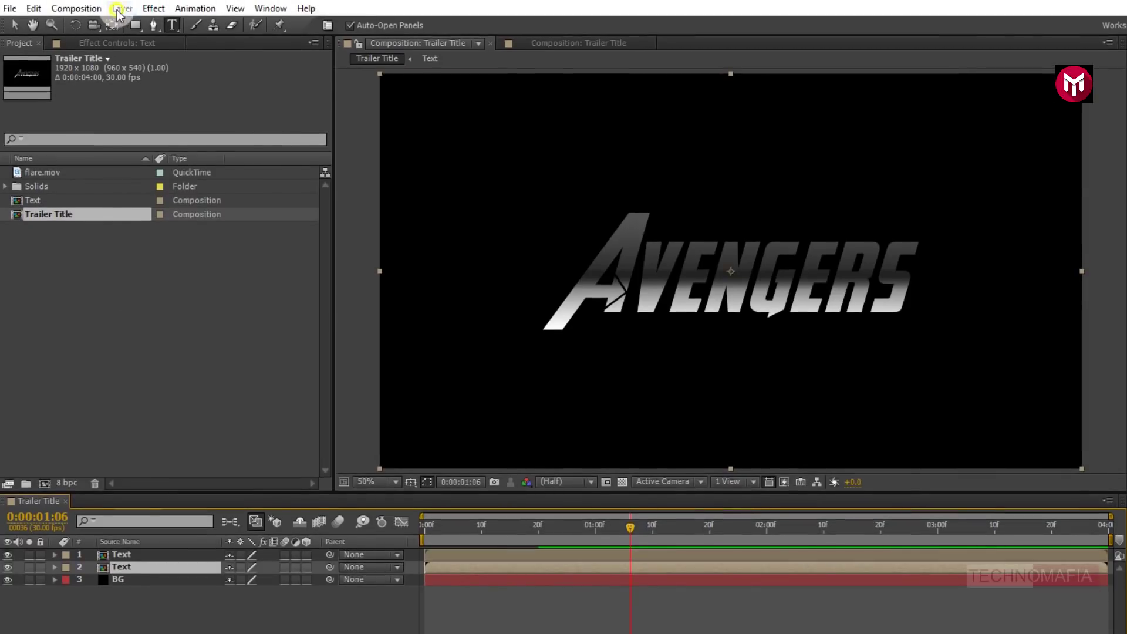
{"action": "left_click", "coordinate": [121, 9]}
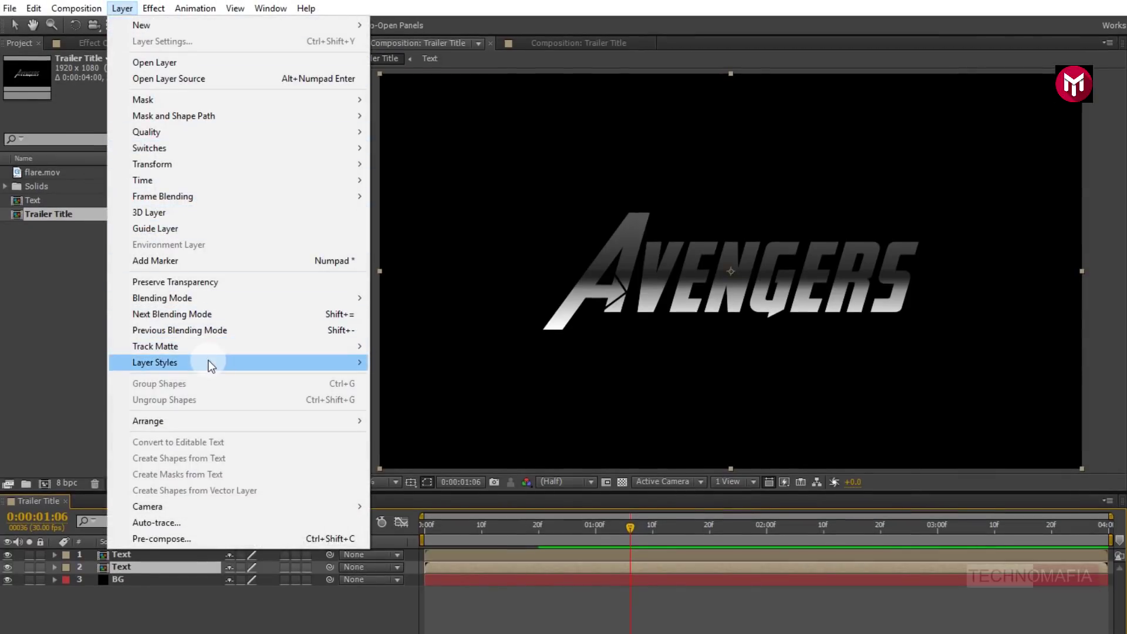
{"action": "mouse_move", "coordinate": [253, 367]}
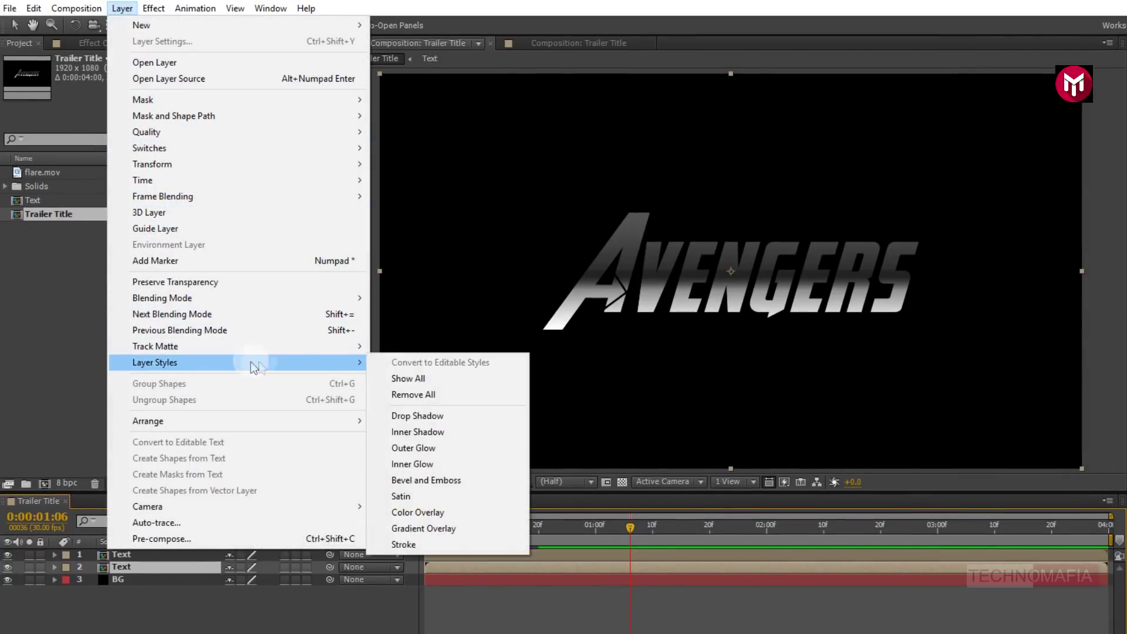
{"action": "left_click", "coordinate": [429, 530]}
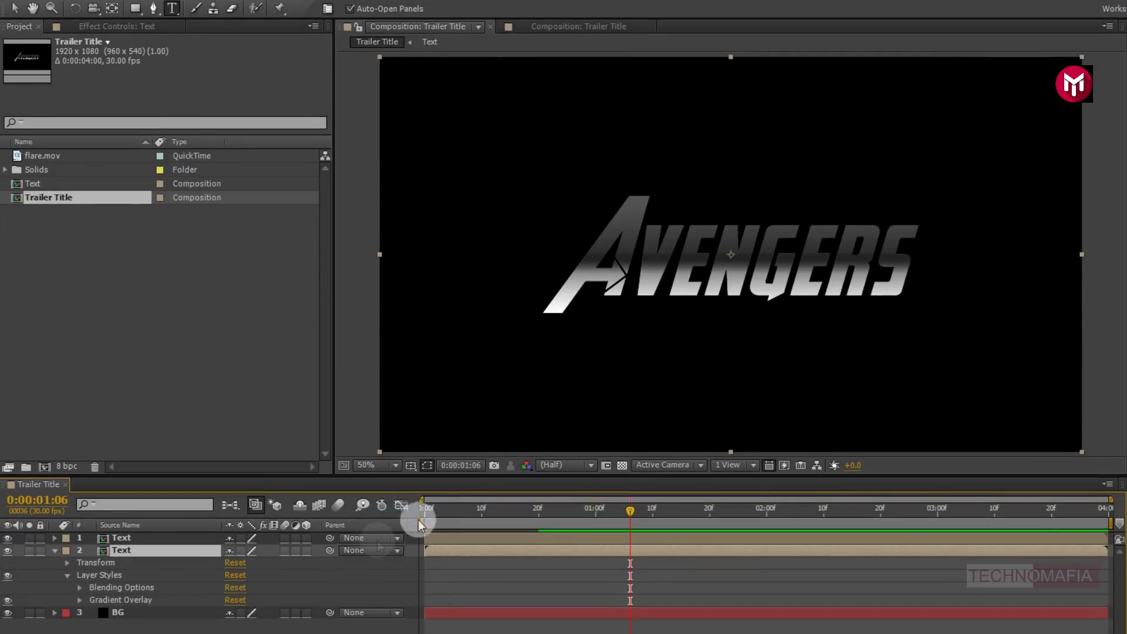
{"action": "left_click", "coordinate": [79, 599]}
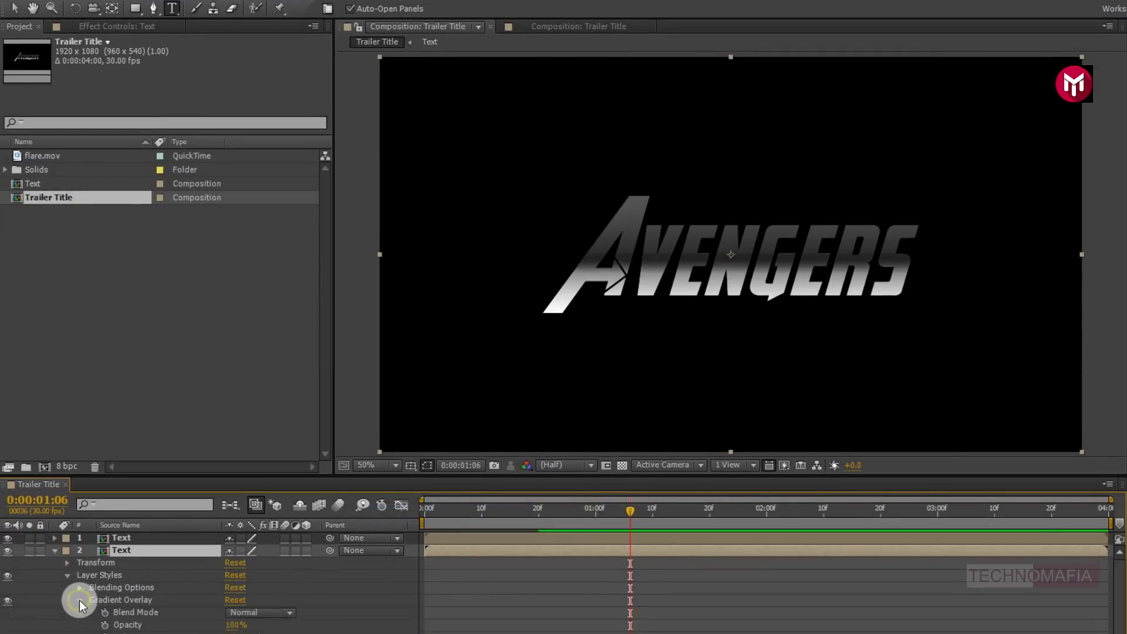
{"action": "scroll", "coordinate": [79, 599], "scroll_direction": "down", "scroll_amount": 1}
{"action": "left_click", "coordinate": [241, 622]}
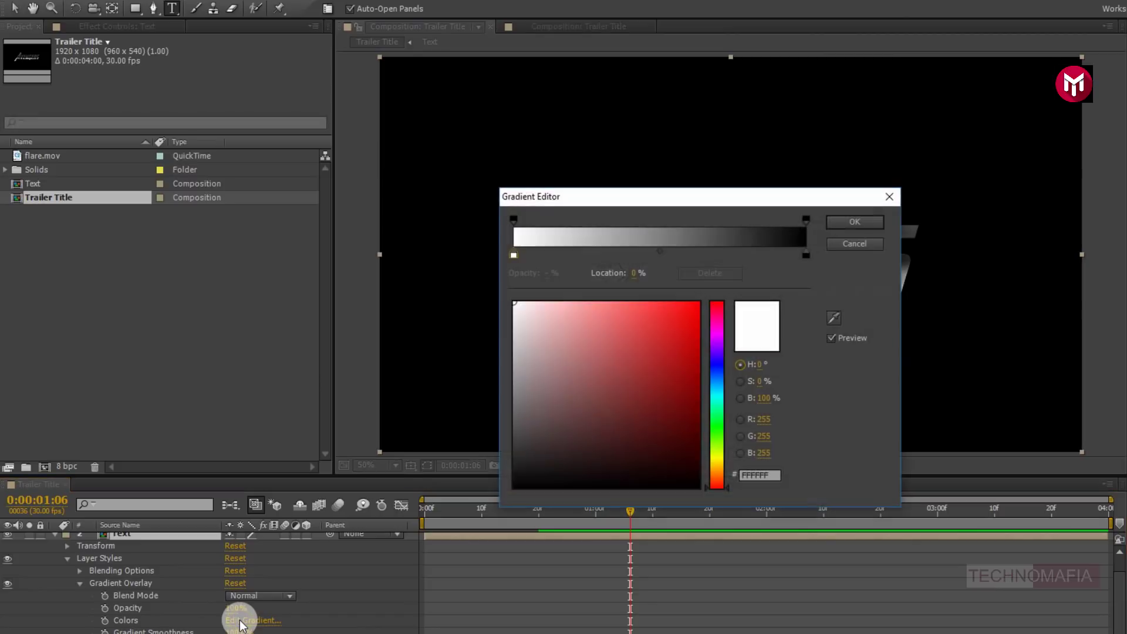
- Make the left stop near-black and add stops: near-white at 13.2%, dark grey at 38.5%, light grey at 64.2%
{"action": "left_click", "coordinate": [513, 256]}
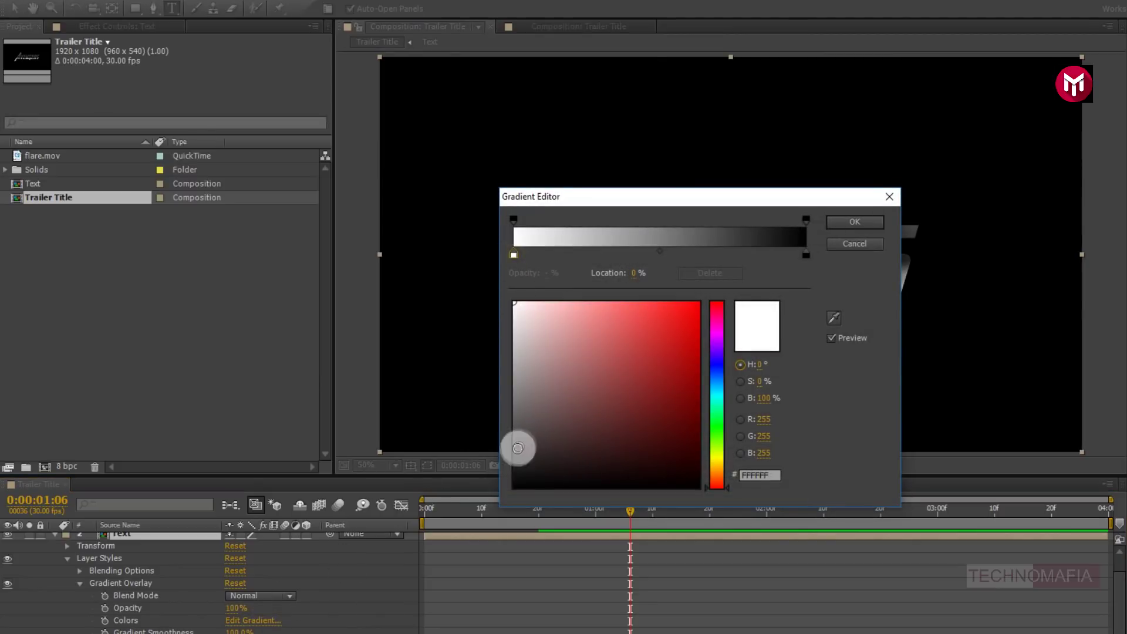
{"action": "left_click", "coordinate": [513, 467]}
{"action": "left_click_drag", "start_coordinate": [512, 467], "coordinate": [512, 469]}
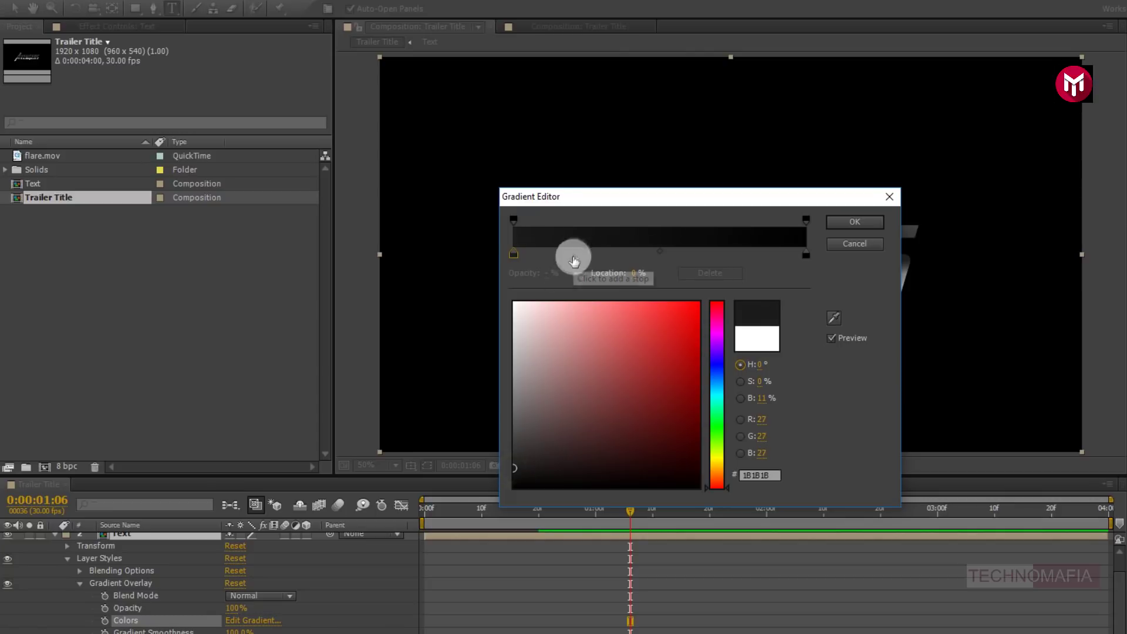
{"action": "left_click", "coordinate": [552, 254]}
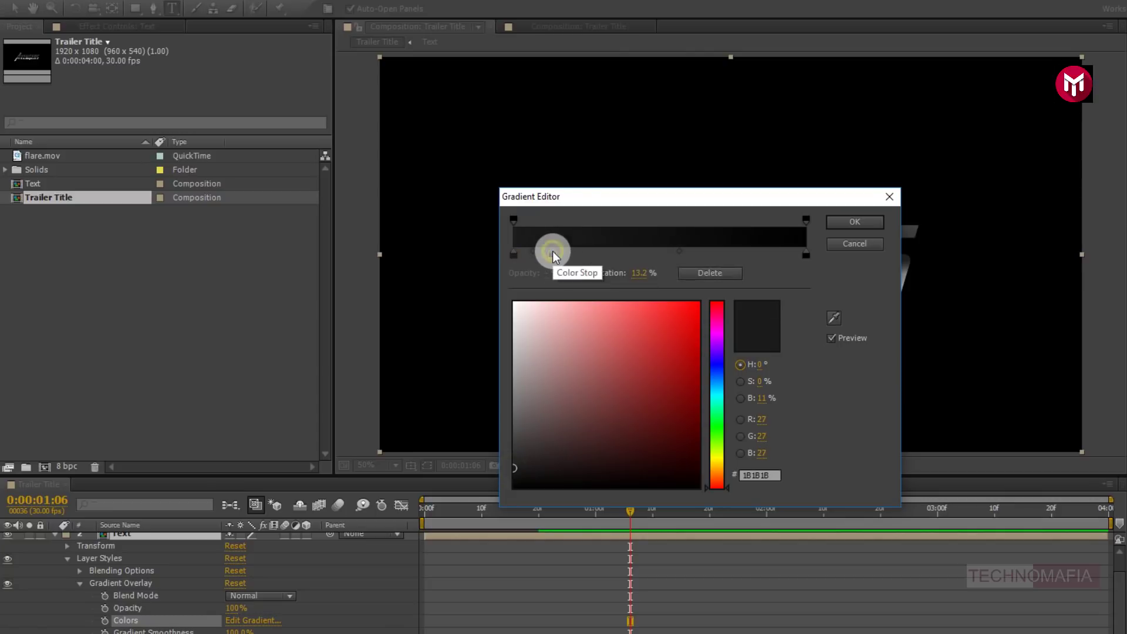
{"action": "left_click", "coordinate": [513, 343]}
{"action": "left_click_drag", "start_coordinate": [513, 343], "coordinate": [510, 321]}
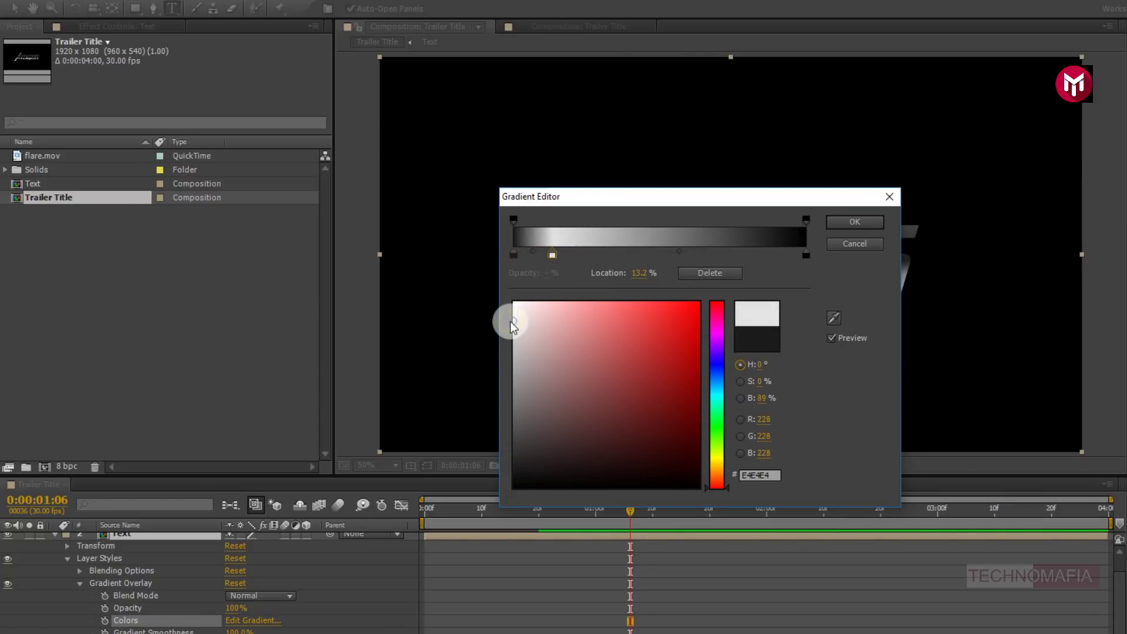
{"action": "left_click", "coordinate": [626, 252]}
{"action": "left_click", "coordinate": [519, 446]}
{"action": "left_click_drag", "start_coordinate": [519, 446], "coordinate": [520, 458]}
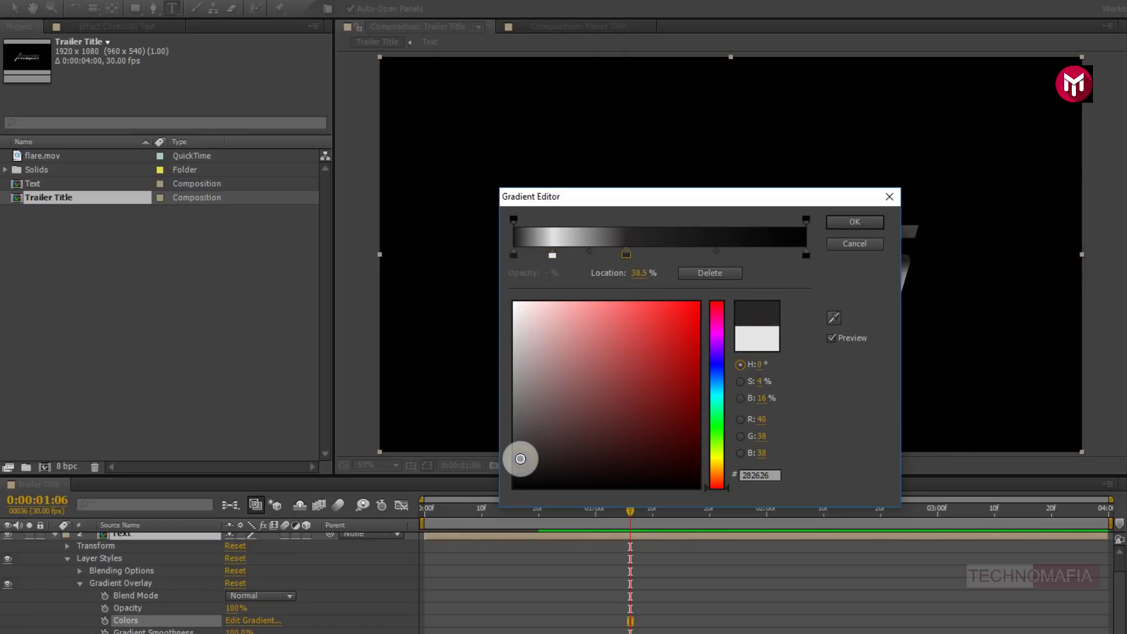
{"action": "left_click", "coordinate": [701, 254]}
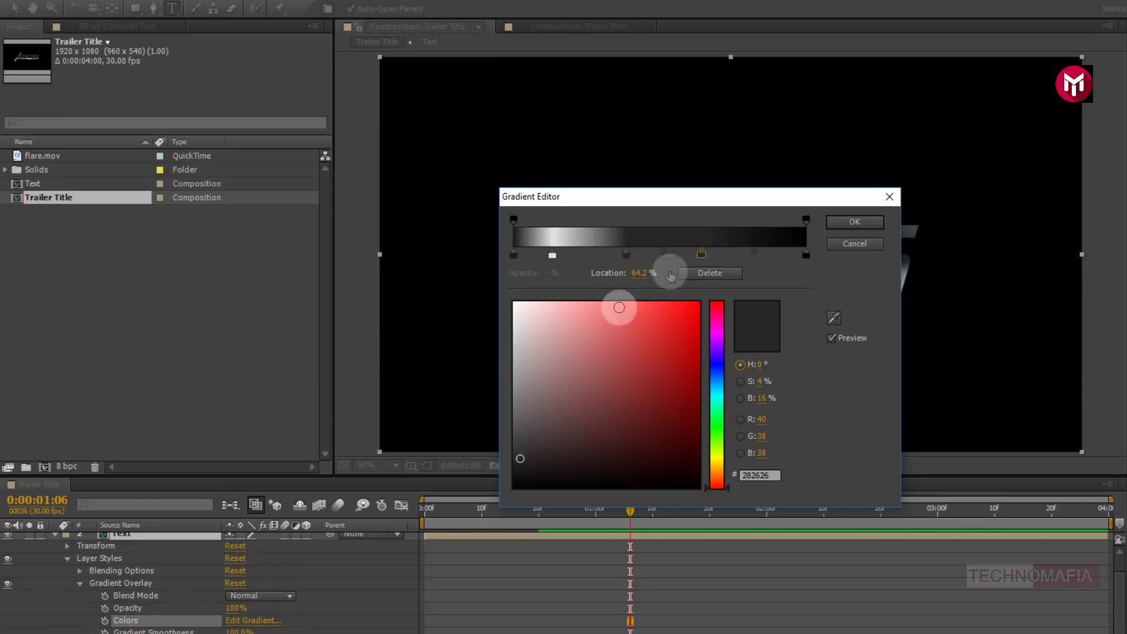
{"action": "left_click_drag", "start_coordinate": [516, 365], "coordinate": [512, 325]}
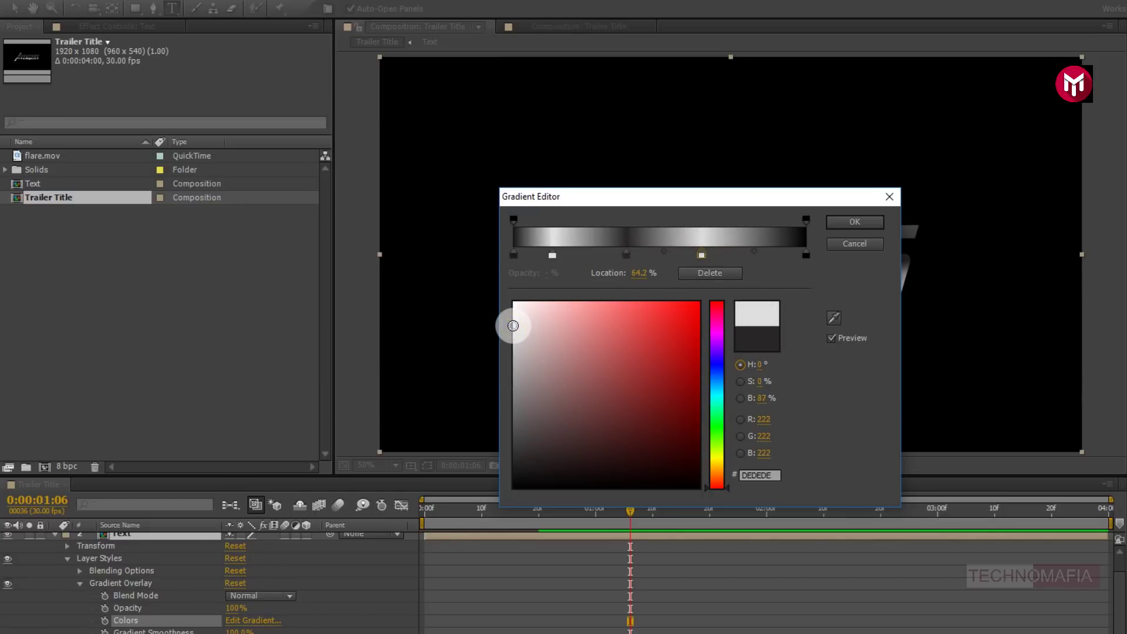
- Shift a midpoint and the dark stop, add a light stop at 19%, make the 41% stop almost black
{"action": "left_click_drag", "start_coordinate": [752, 251], "coordinate": [733, 252]}
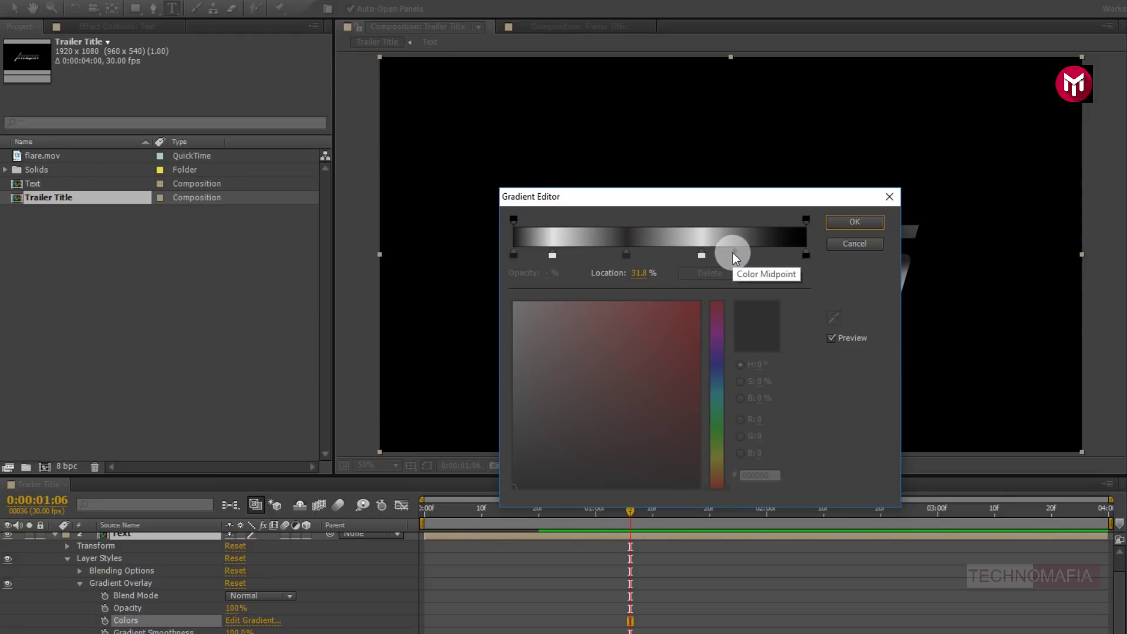
{"action": "left_click_drag", "start_coordinate": [626, 254], "coordinate": [692, 252]}
{"action": "left_click", "coordinate": [632, 255]}
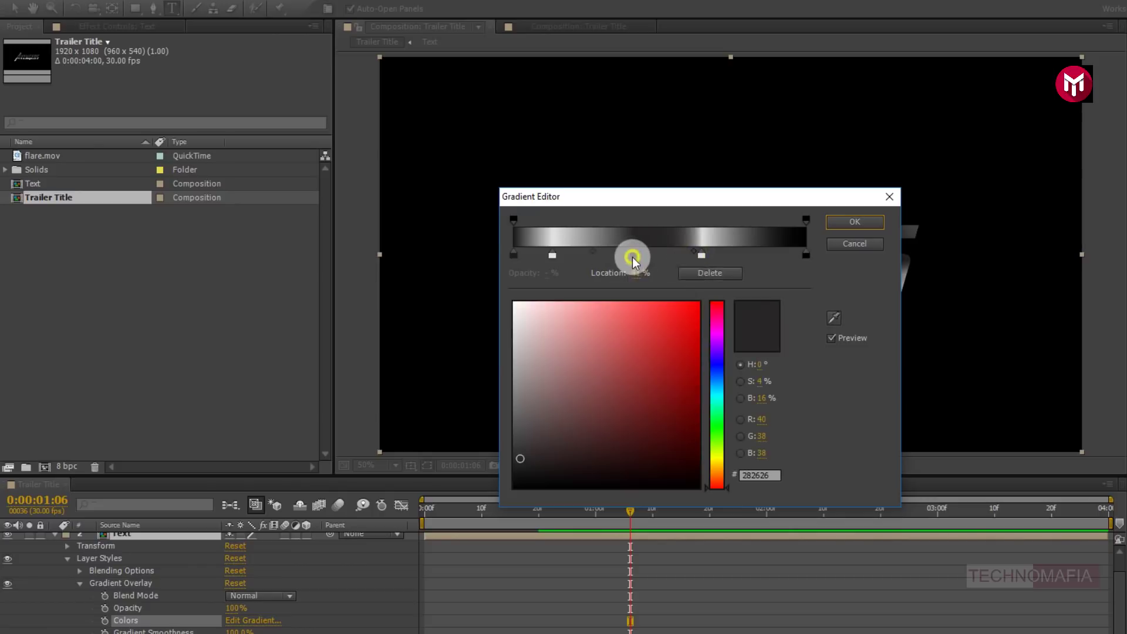
{"action": "left_click", "coordinate": [570, 257]}
{"action": "left_click_drag", "start_coordinate": [570, 258], "coordinate": [569, 258]}
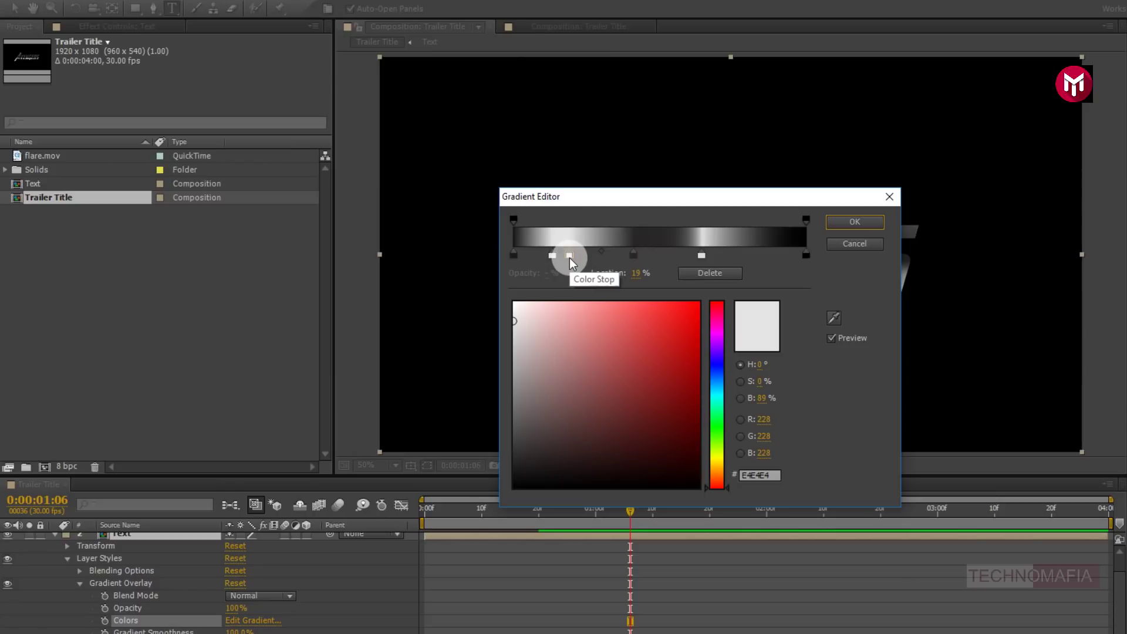
{"action": "left_click", "coordinate": [633, 254]}
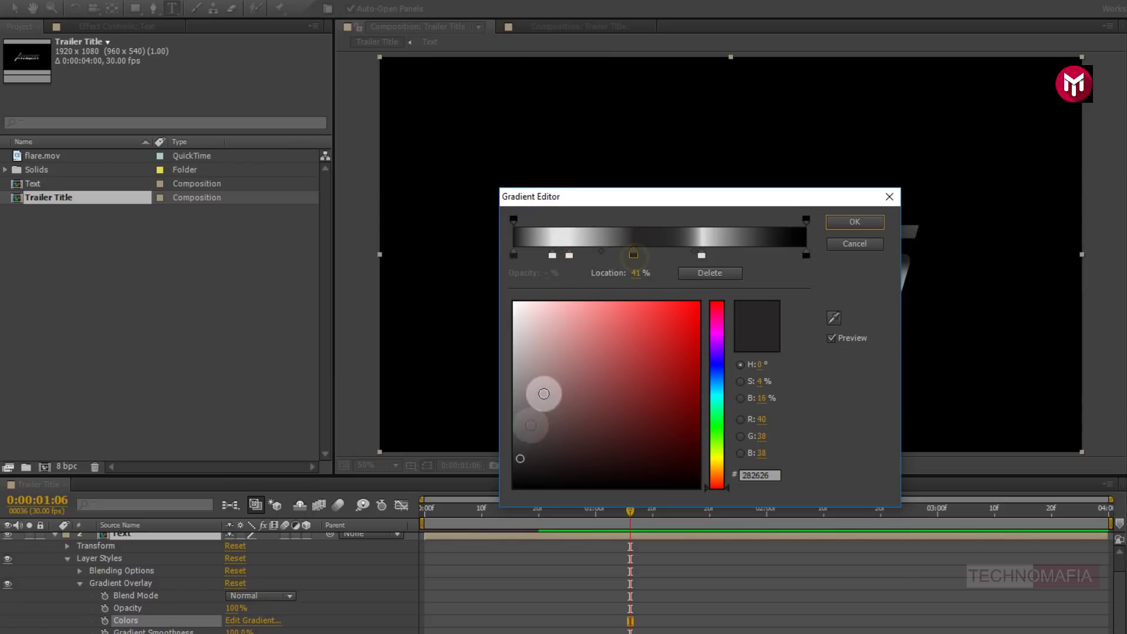
{"action": "left_click", "coordinate": [516, 478]}
{"action": "left_click", "coordinate": [858, 224]}
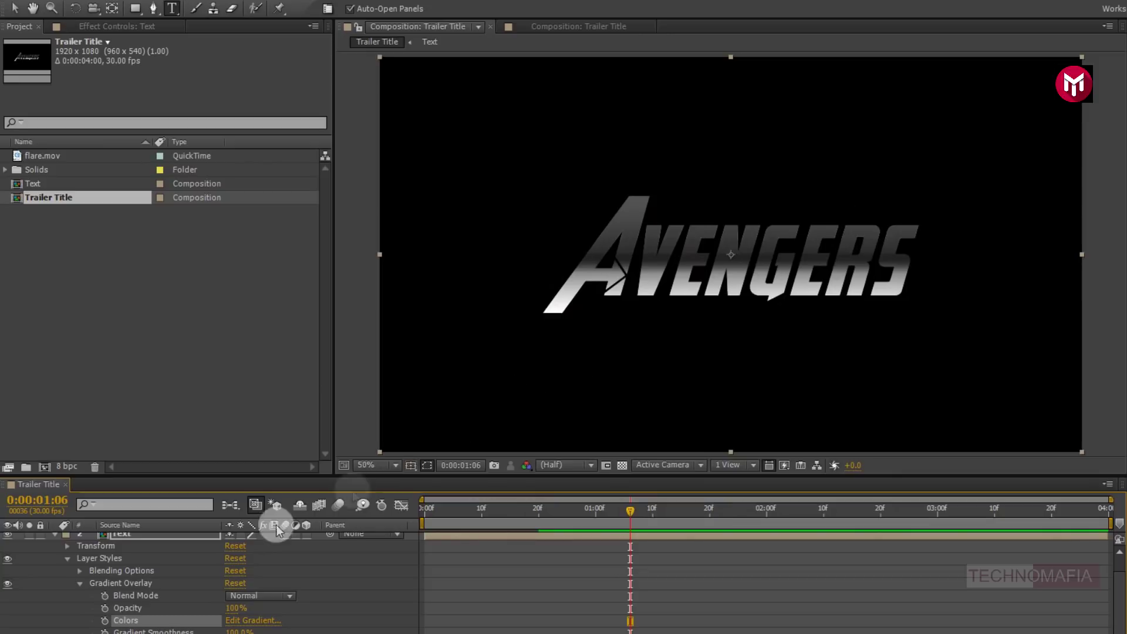
- Set the second Text layer's horizontal scale to 99%
{"action": "key", "text": "s"}
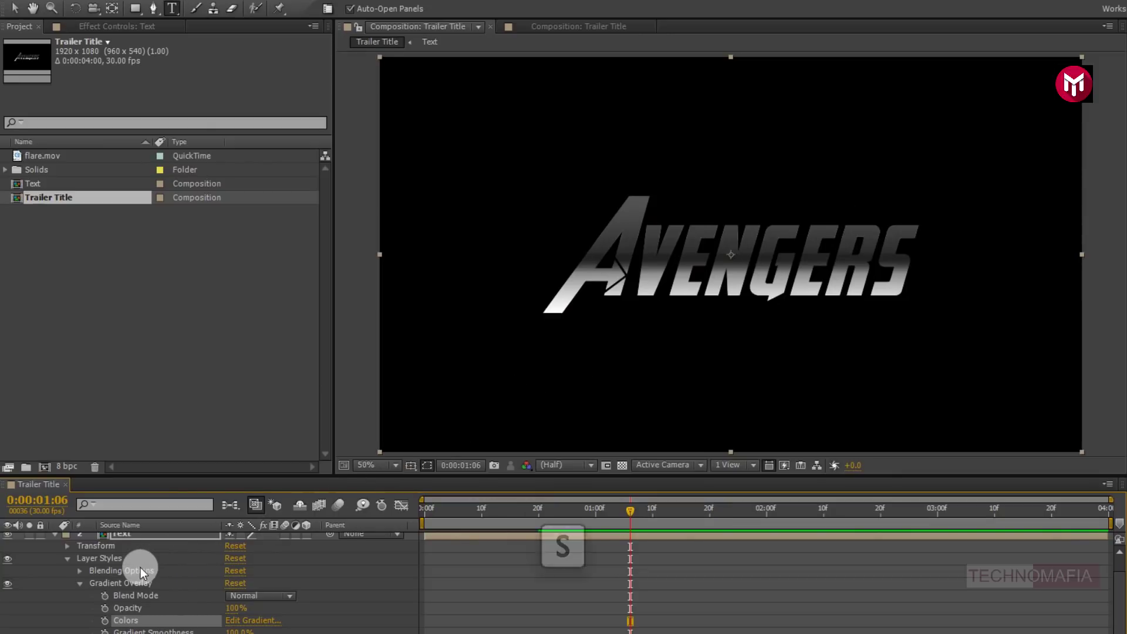
{"action": "left_click", "coordinate": [126, 551]}
{"action": "key", "text": "s"}
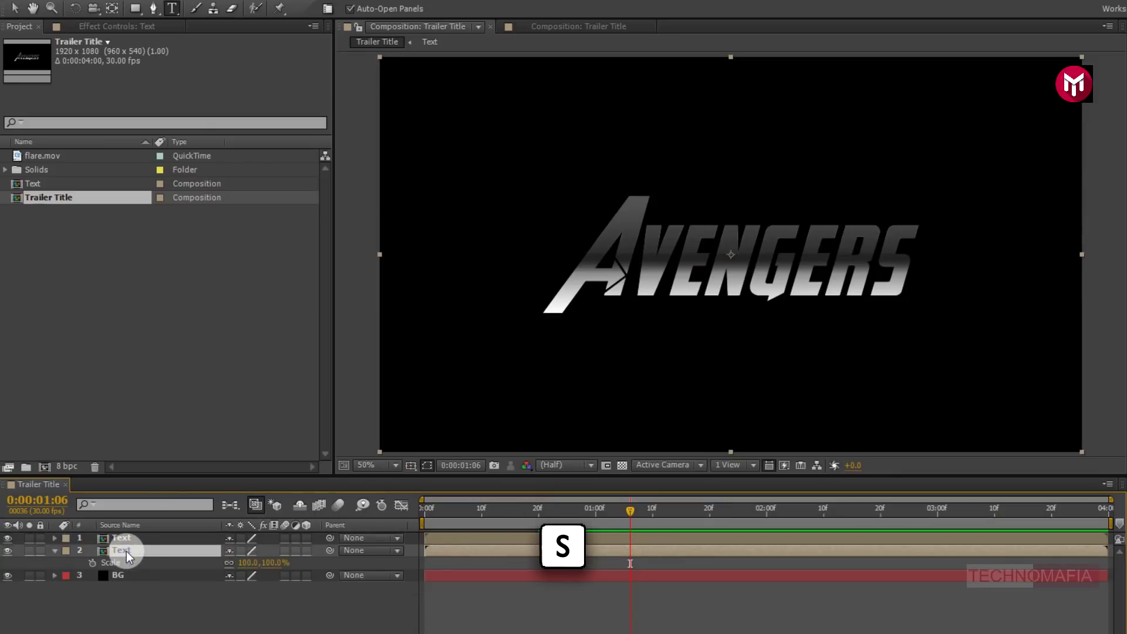
{"action": "left_click", "coordinate": [240, 563]}
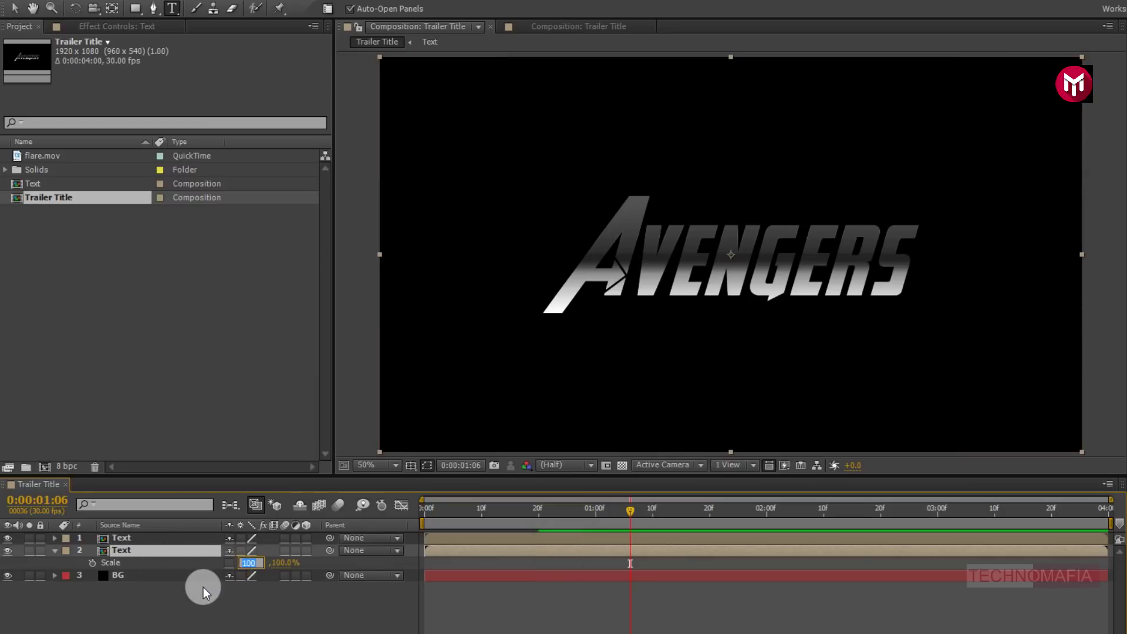
{"action": "type", "text": "99"}
{"action": "key", "text": "Return"}
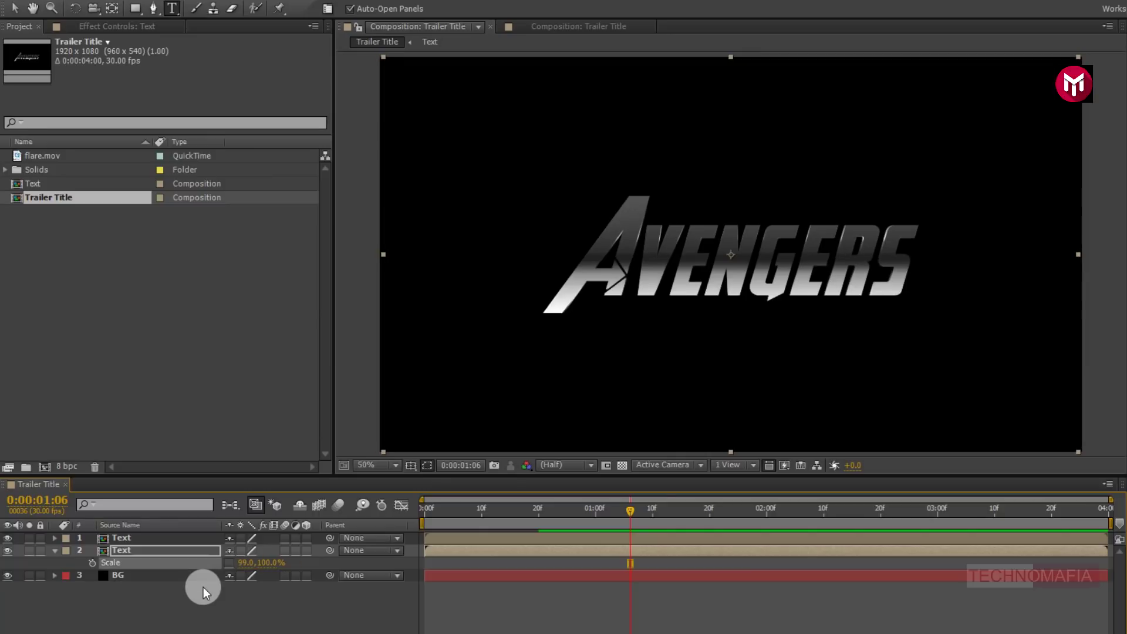
- Duplicate the second Text layer and set the copy's horizontal scale to 98%
{"action": "left_click", "coordinate": [140, 550]}
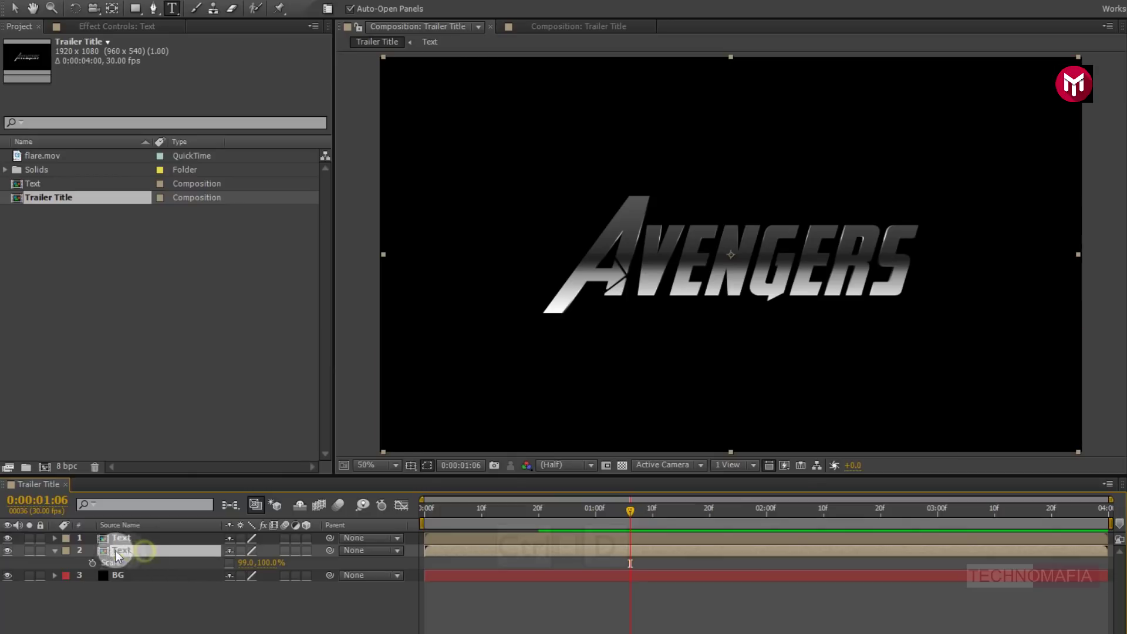
{"action": "key", "text": "ctrl+d"}
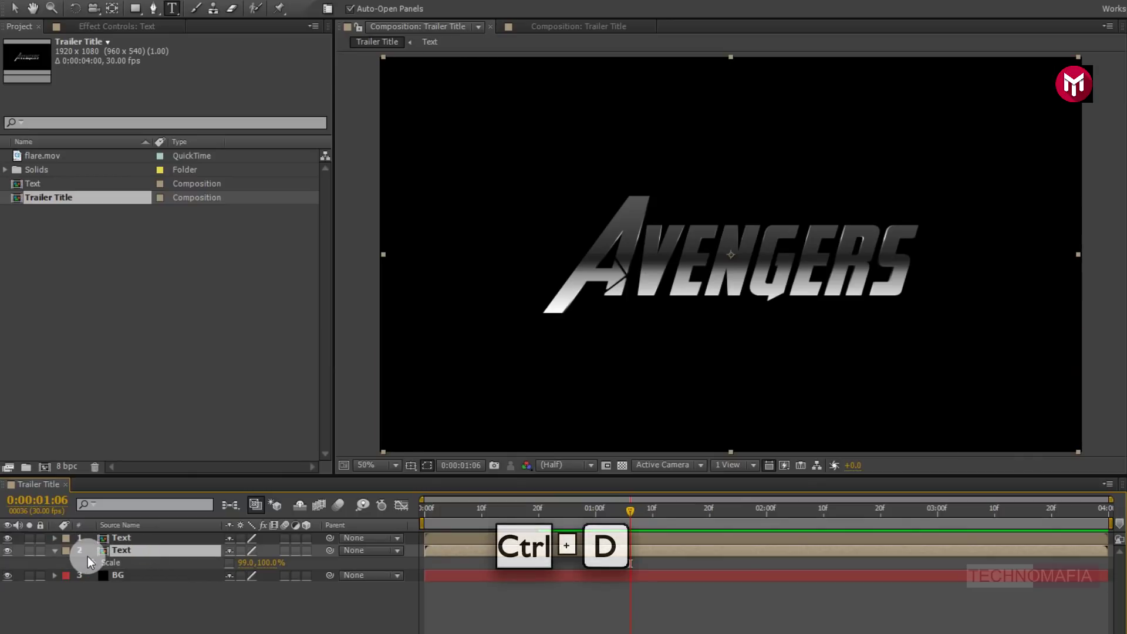
{"action": "key", "text": "ctrl+d"}
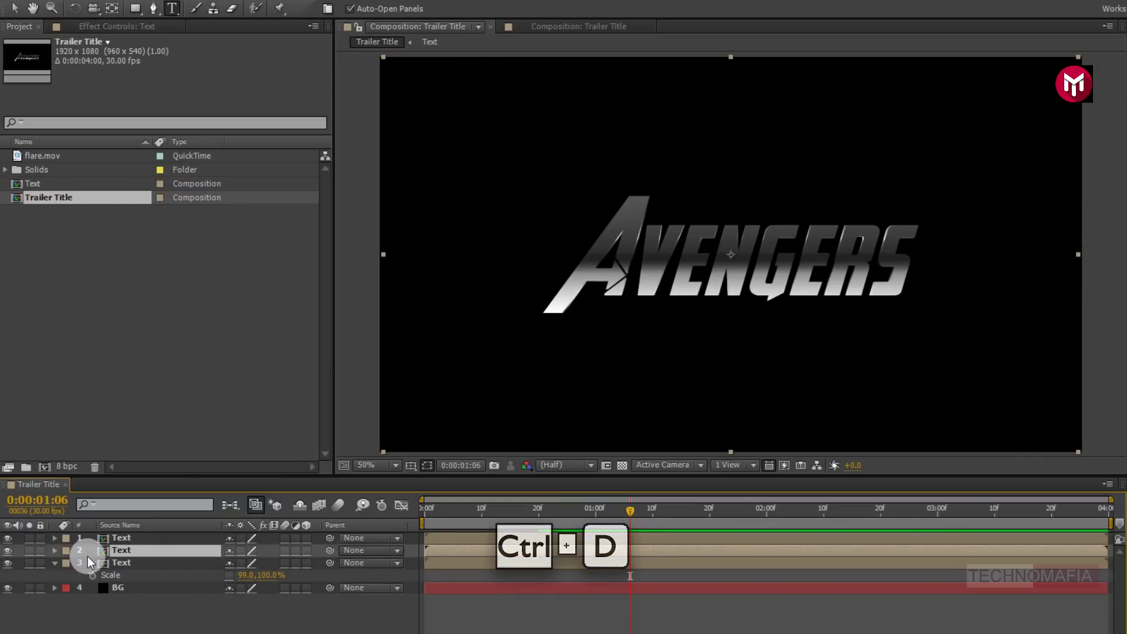
{"action": "left_click_drag", "start_coordinate": [246, 575], "coordinate": [250, 583]}
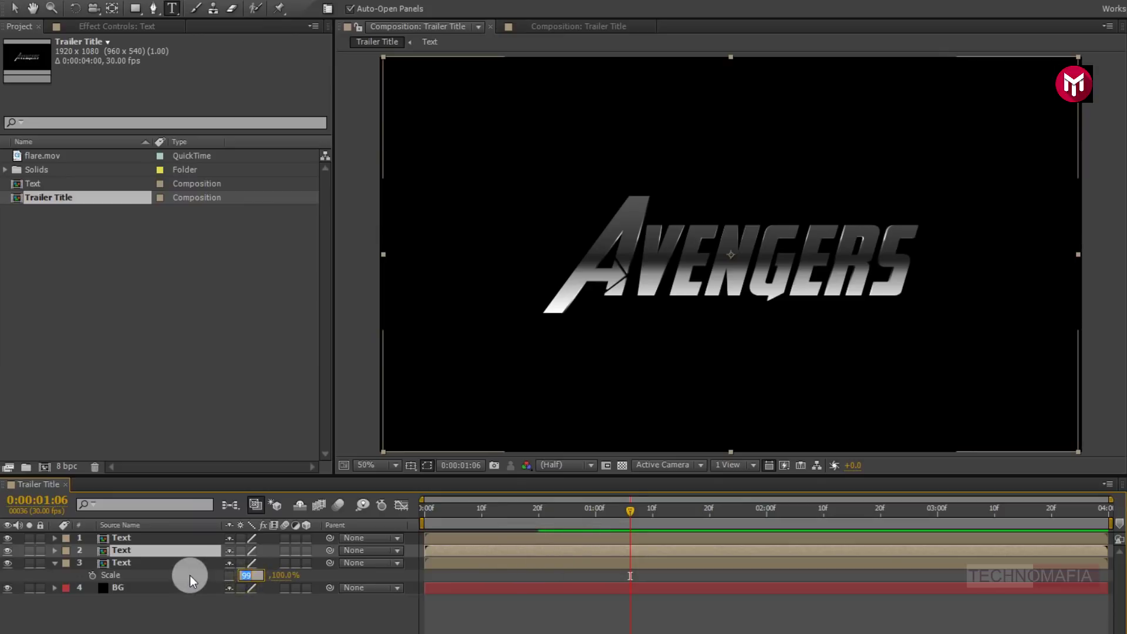
{"action": "type", "text": "98"}
{"action": "key", "text": "Return"}
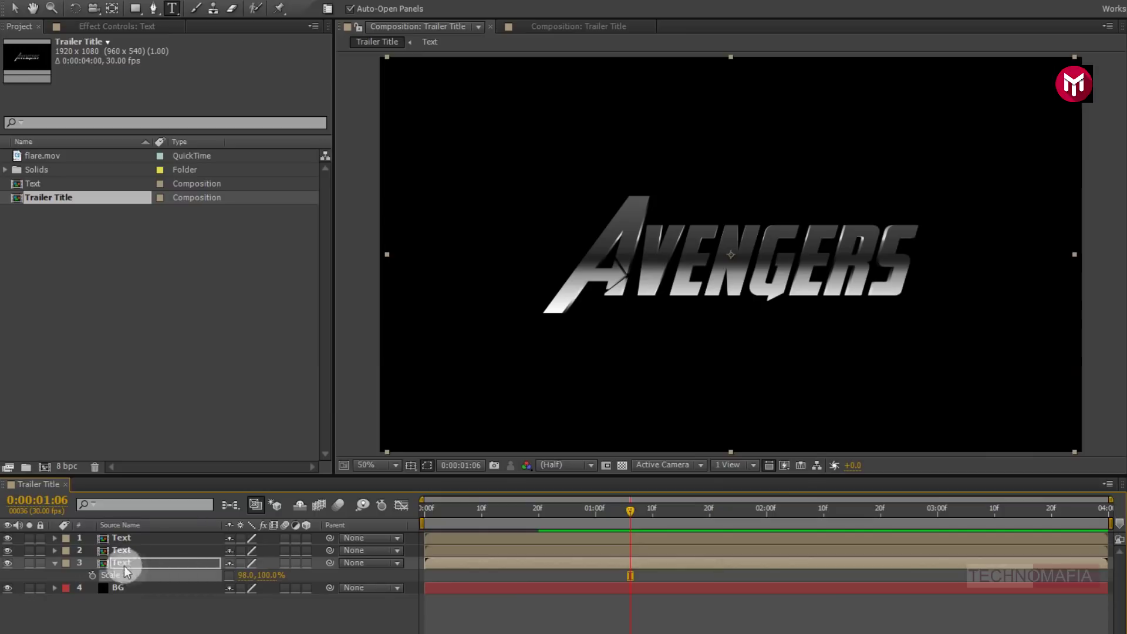
{"action": "left_click", "coordinate": [52, 566]}
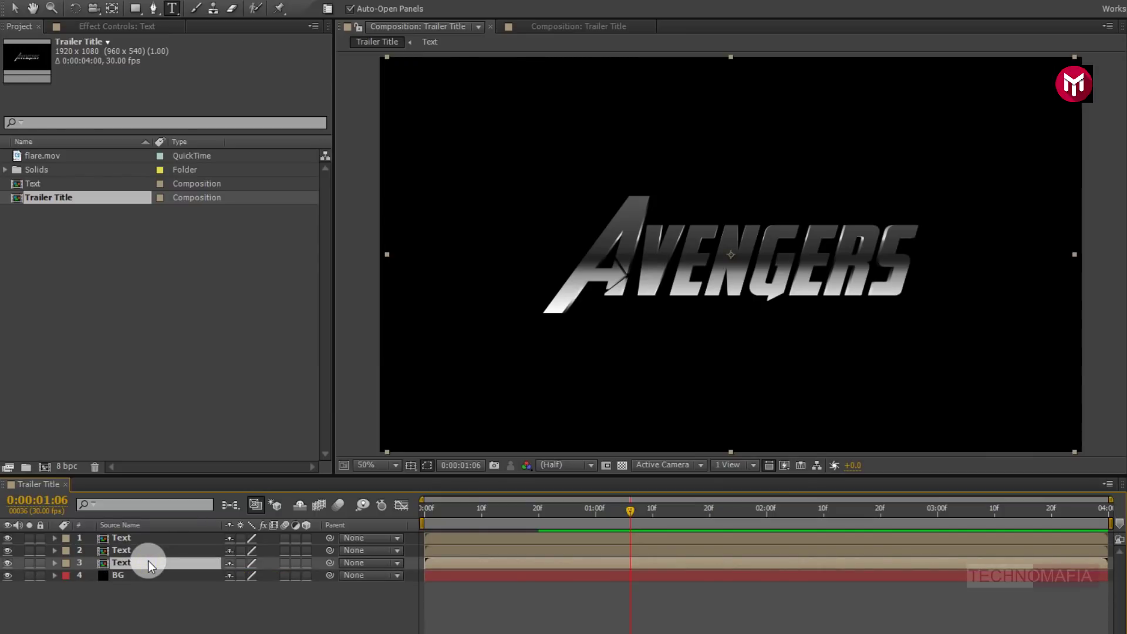
- Pre-compose the three Text layers into a 'Text FX' comp and make it a 3D layer
{"action": "left_click", "coordinate": [118, 551], "text": "ctrl"}
{"action": "left_click", "coordinate": [121, 541], "text": "ctrl"}
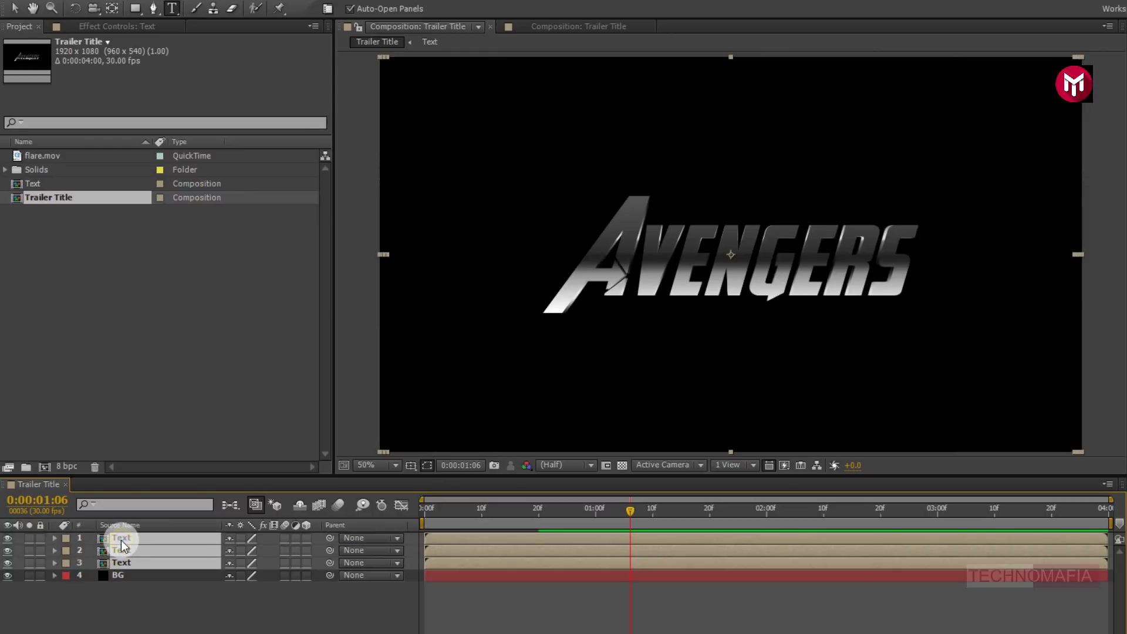
{"action": "right_click", "coordinate": [120, 540]}
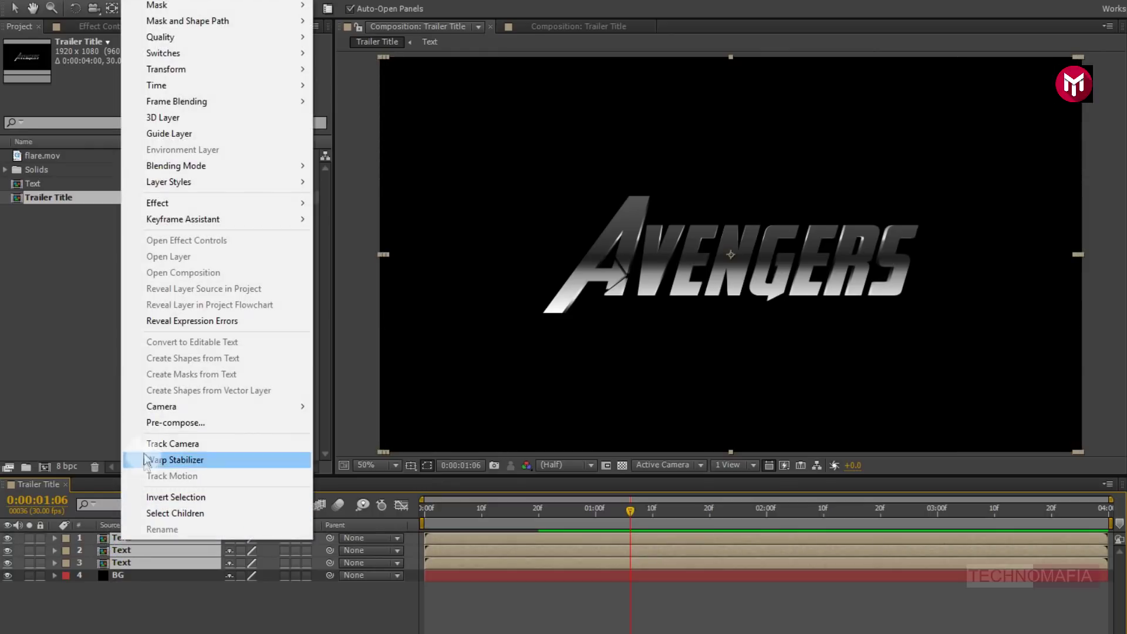
{"action": "left_click", "coordinate": [149, 422]}
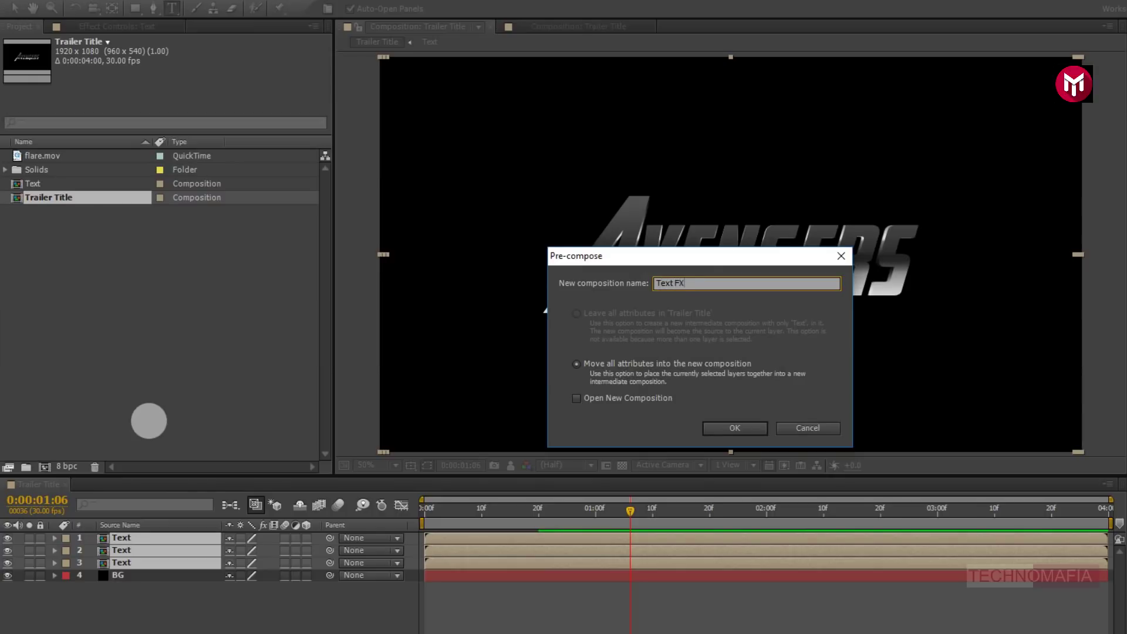
{"action": "left_click", "coordinate": [710, 427]}
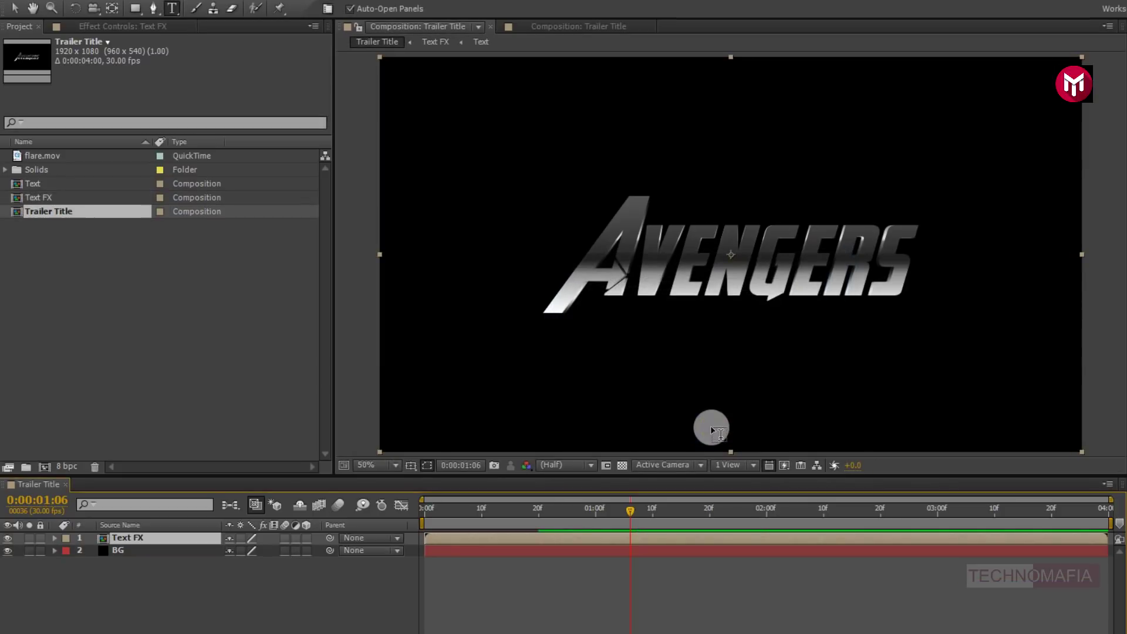
{"action": "left_click", "coordinate": [308, 539]}
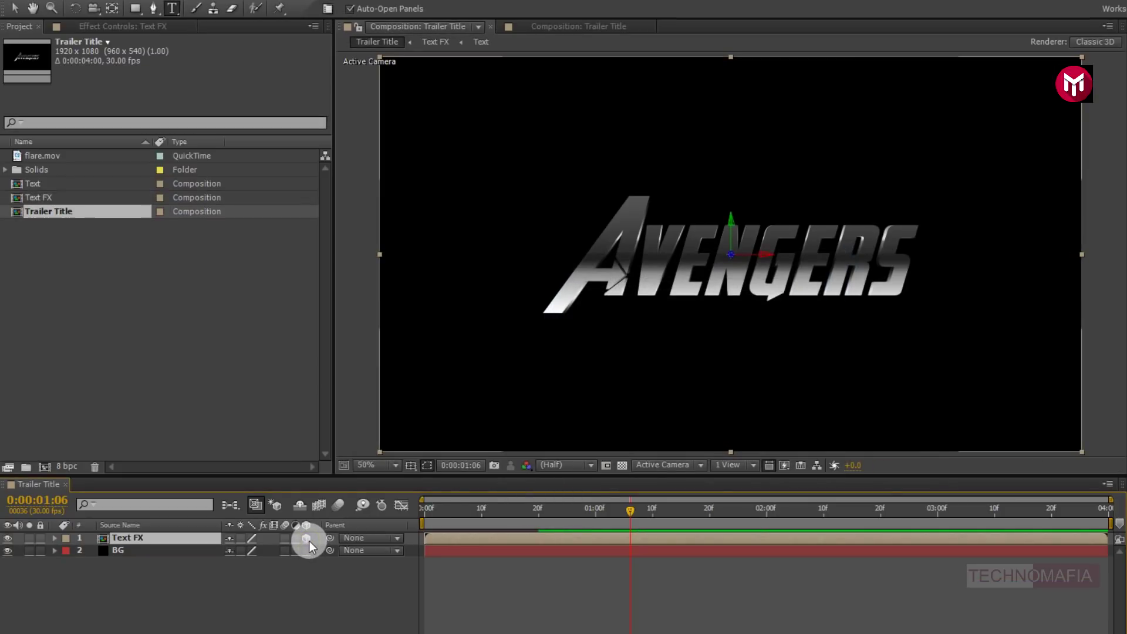
- Add a new 50mm camera layer, Camera 1, to the Trailer Title composition
{"action": "right_click", "coordinate": [129, 603]}
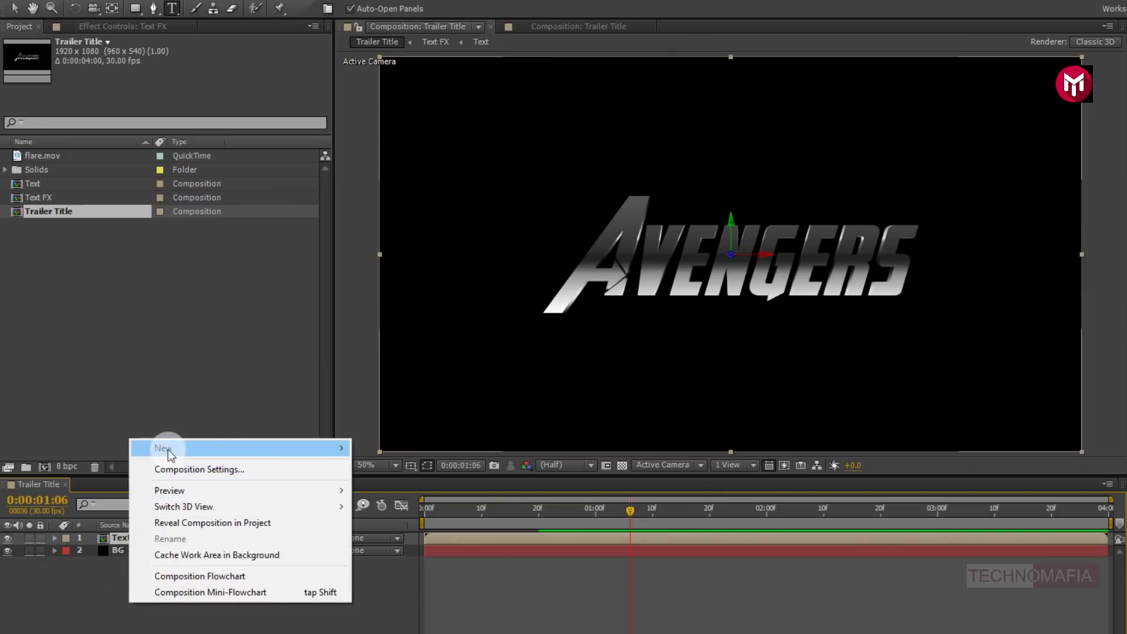
{"action": "mouse_move", "coordinate": [168, 449]}
{"action": "left_click", "coordinate": [410, 517]}
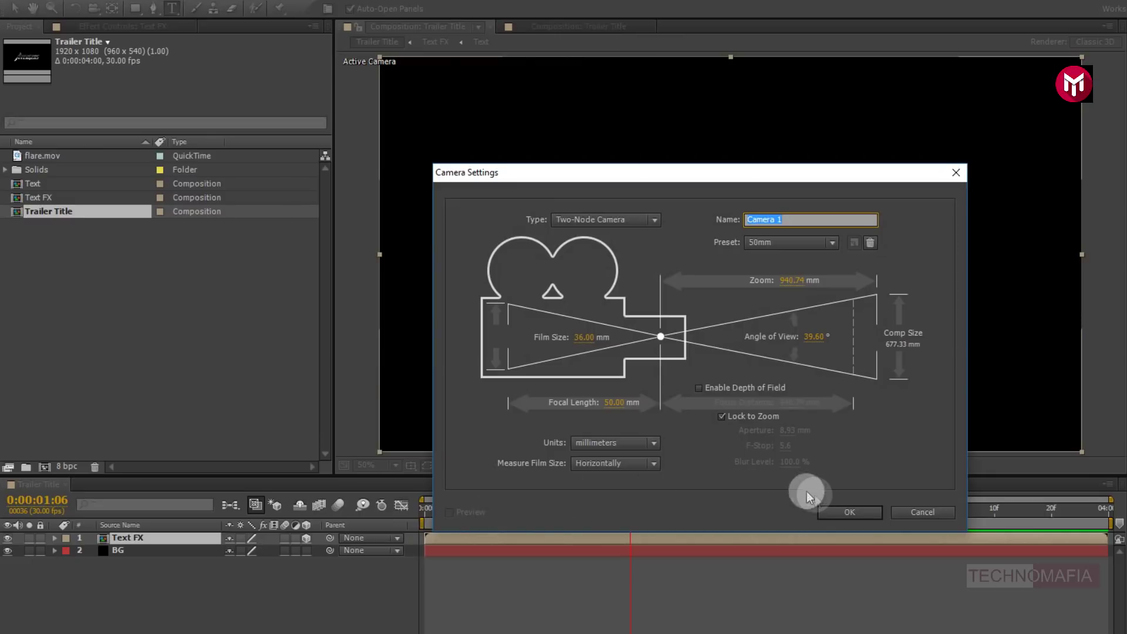
{"action": "left_click", "coordinate": [832, 511]}
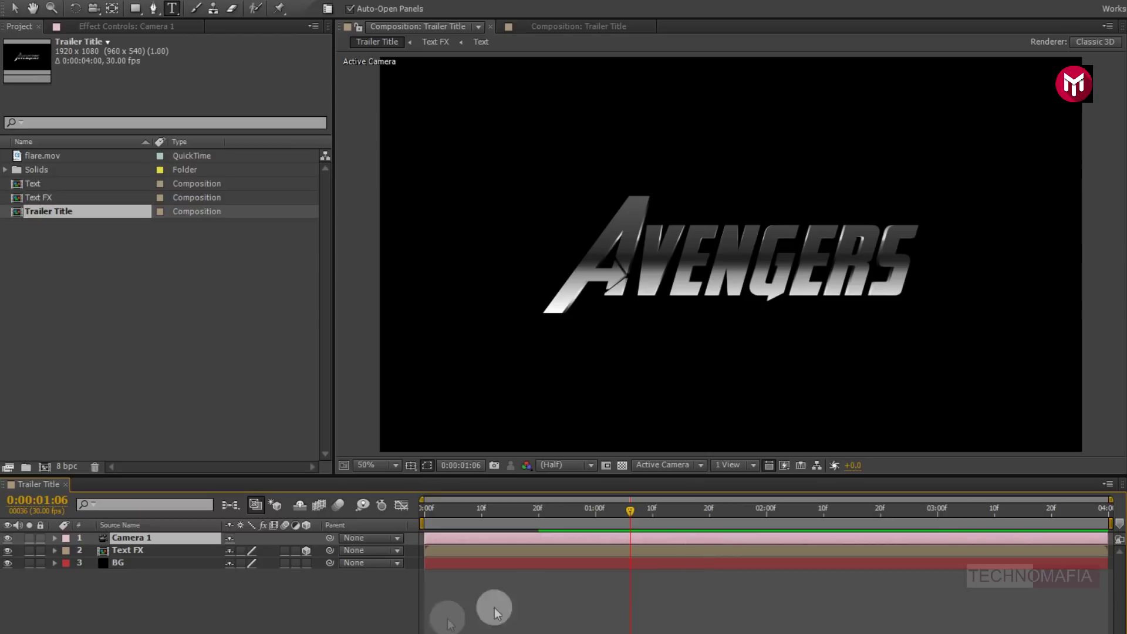
- Add a Null Object and parent Camera 1 to Null 1
{"action": "right_click", "coordinate": [168, 621]}
{"action": "mouse_move", "coordinate": [238, 467]}
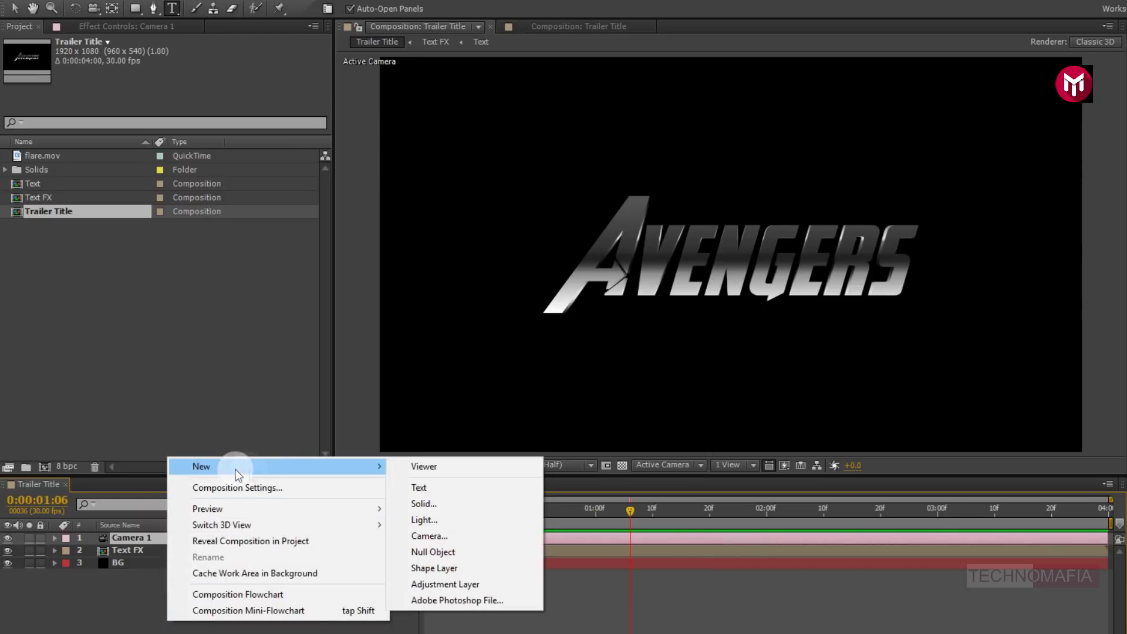
{"action": "left_click", "coordinate": [450, 553]}
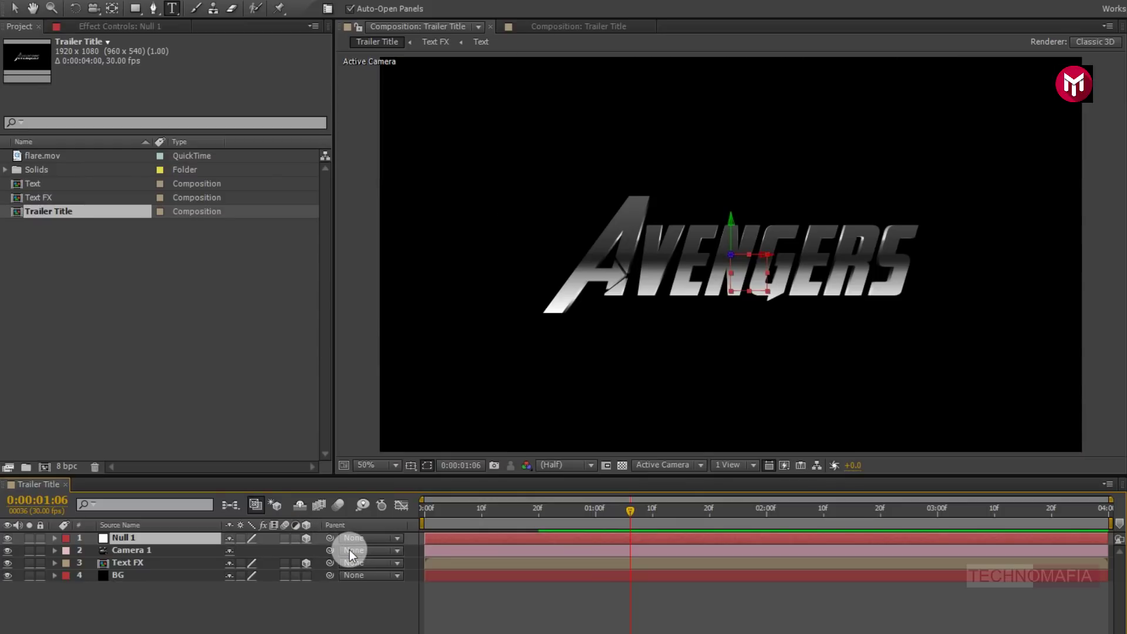
{"action": "left_click", "coordinate": [155, 551]}
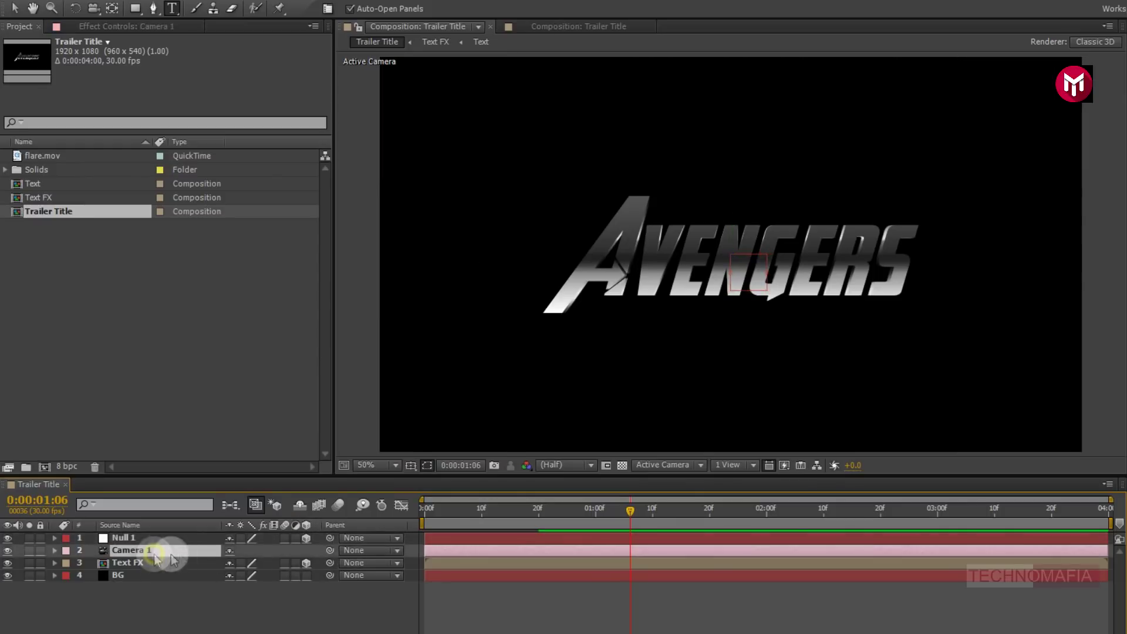
{"action": "left_click", "coordinate": [352, 552]}
{"action": "left_click", "coordinate": [365, 583]}
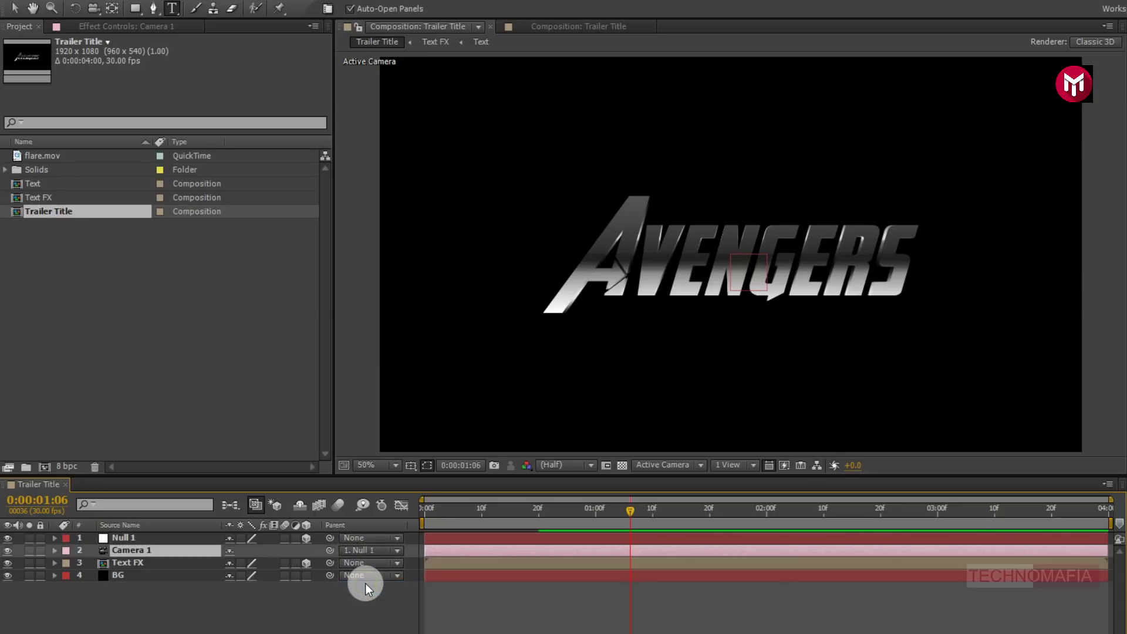
- Keyframe Null 1's Position Z from 300 at the start to about -600 at the end
{"action": "left_click", "coordinate": [163, 540]}
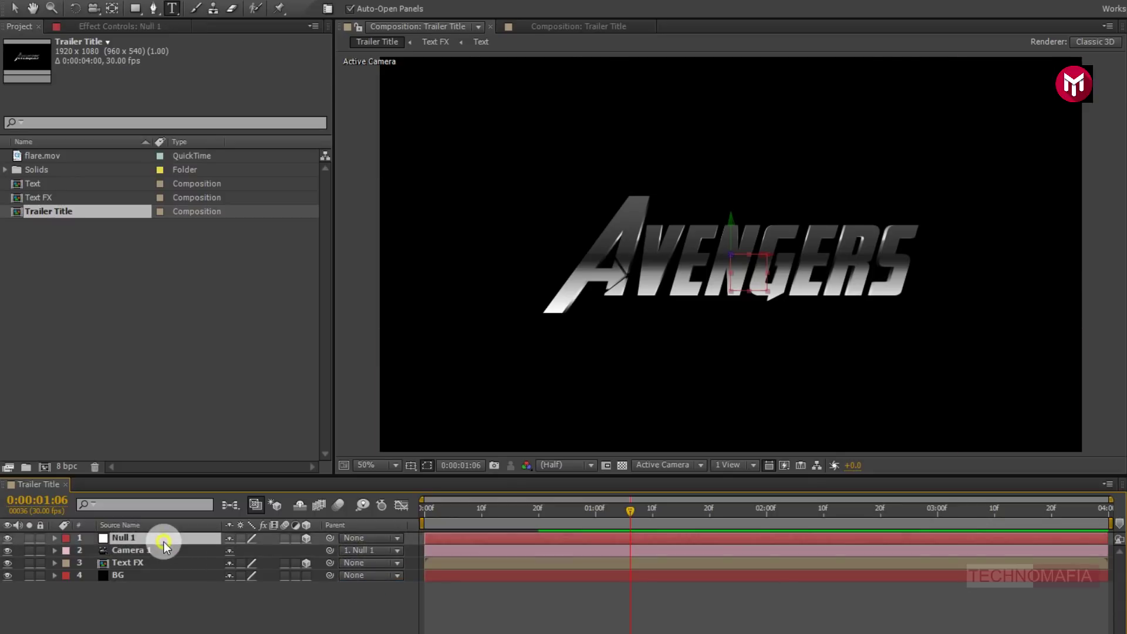
{"action": "key", "text": "p"}
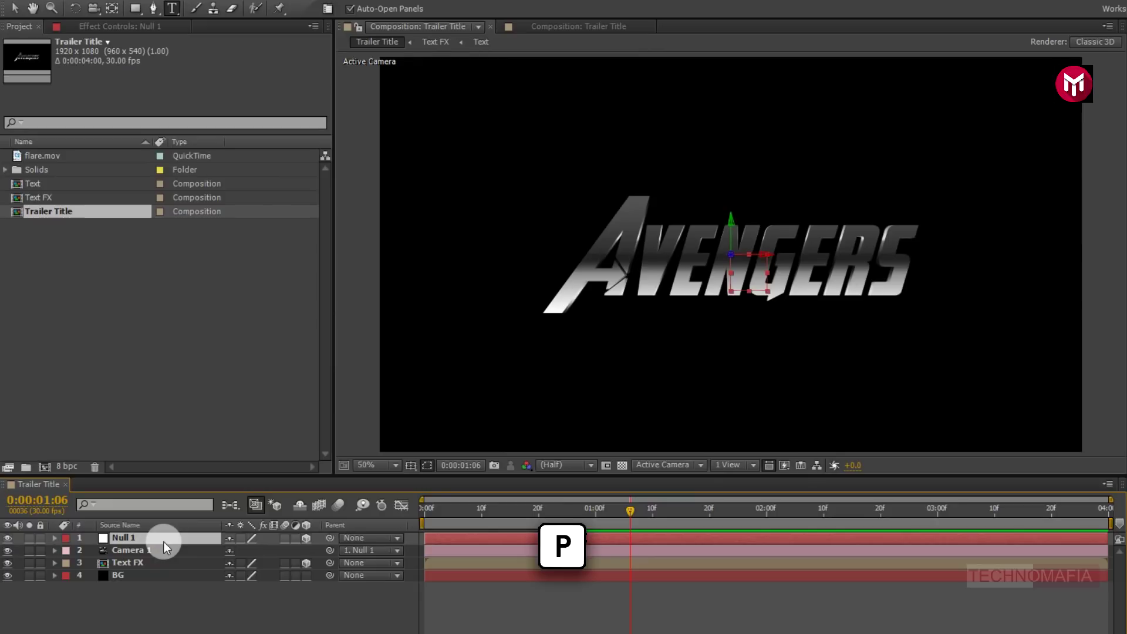
{"action": "key", "text": "p"}
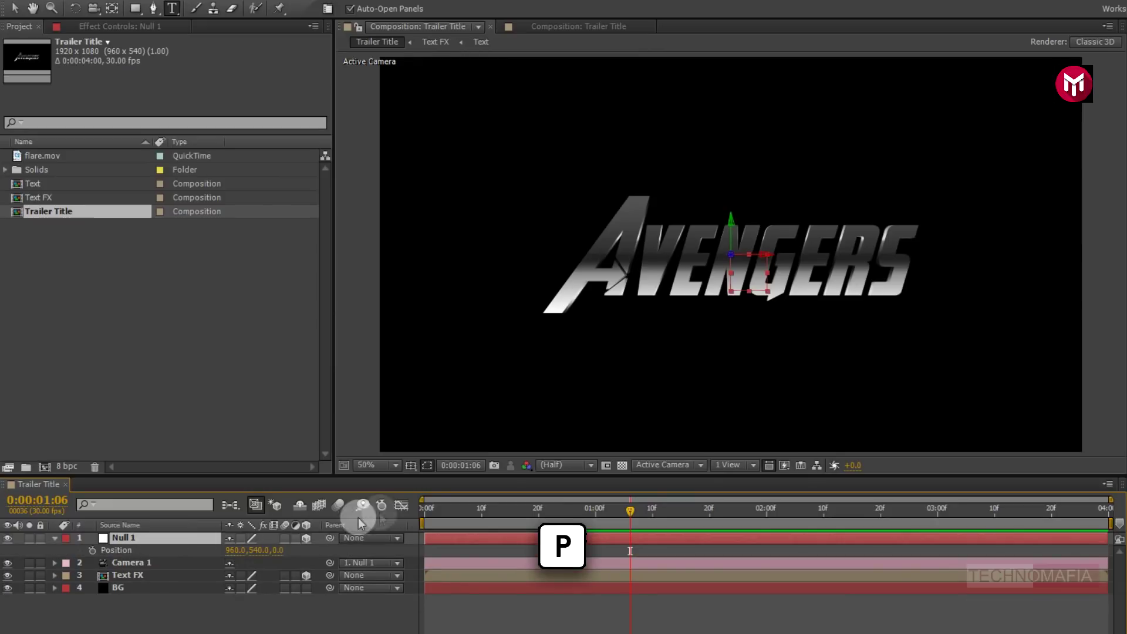
{"action": "left_click", "coordinate": [423, 508]}
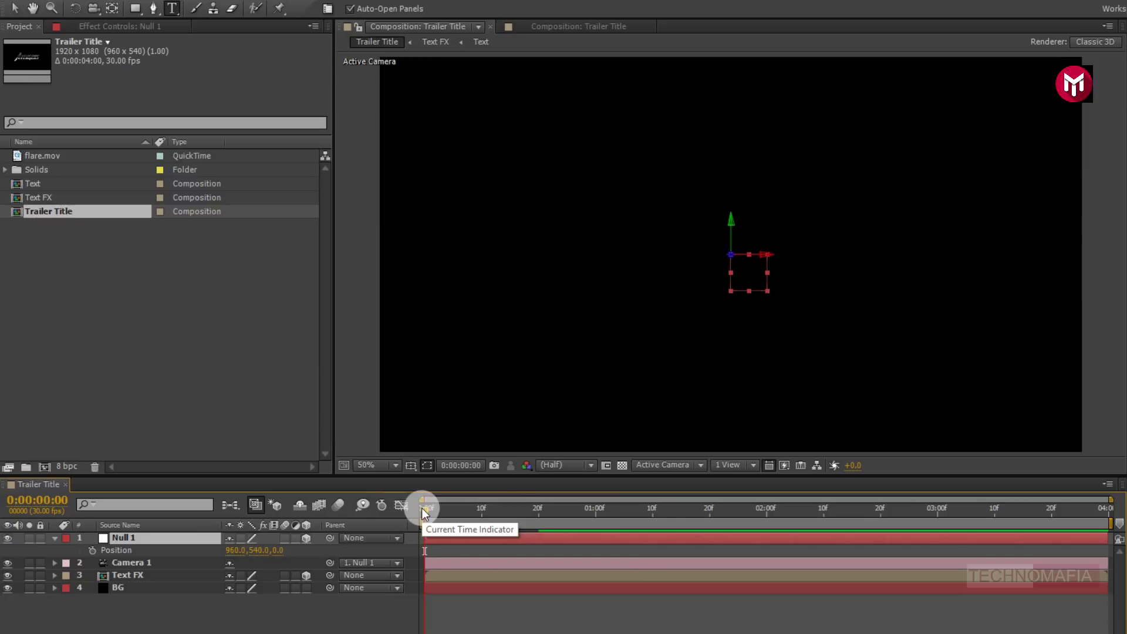
{"action": "left_click", "coordinate": [93, 551]}
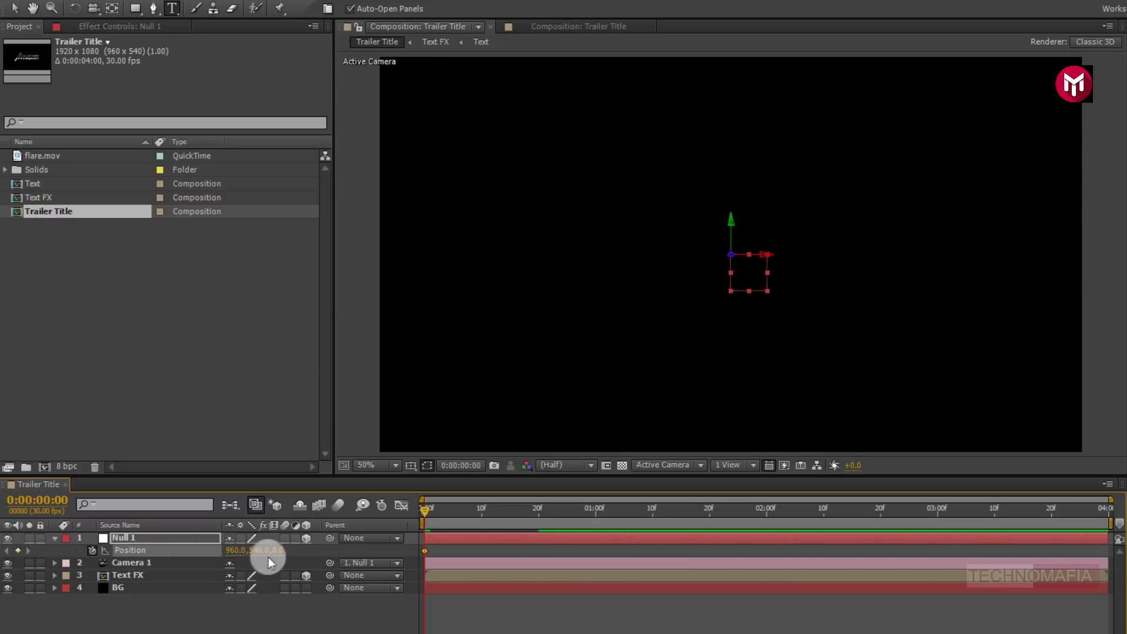
{"action": "left_click_drag", "start_coordinate": [289, 552], "coordinate": [486, 550]}
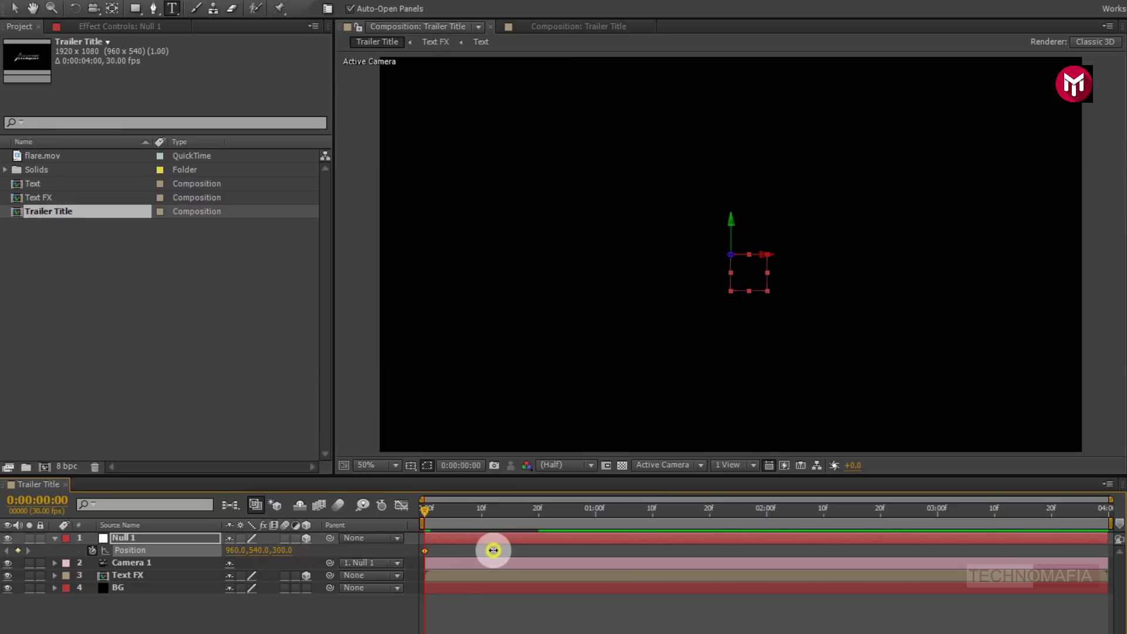
{"action": "left_click", "coordinate": [493, 550]}
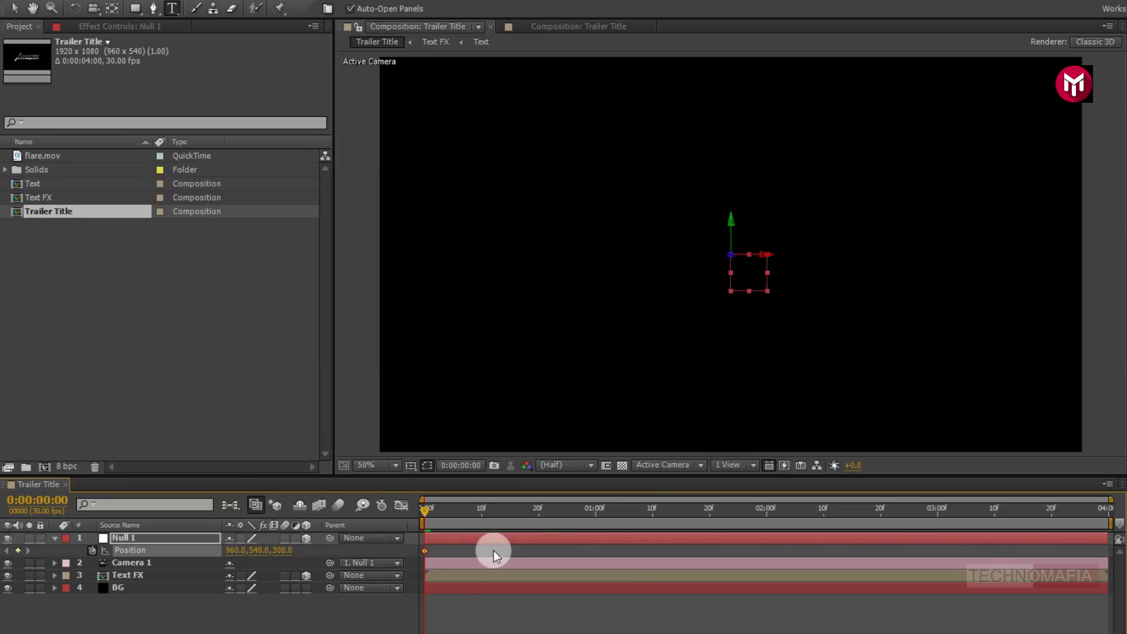
{"action": "left_click", "coordinate": [1111, 515]}
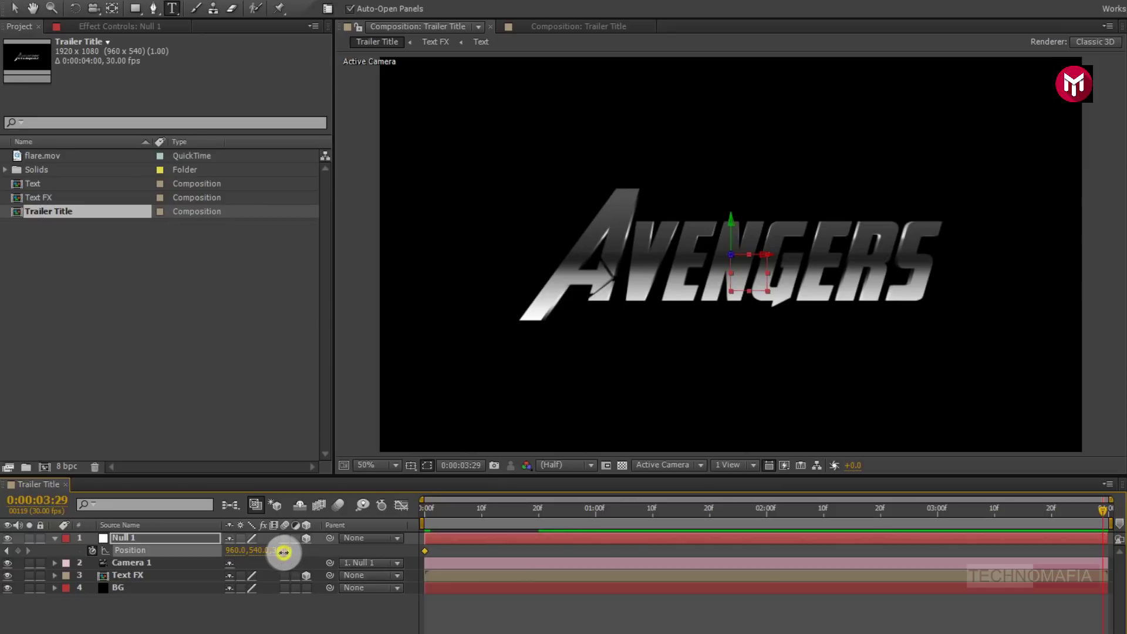
{"action": "left_click_drag", "start_coordinate": [283, 551], "coordinate": [48, 555]}
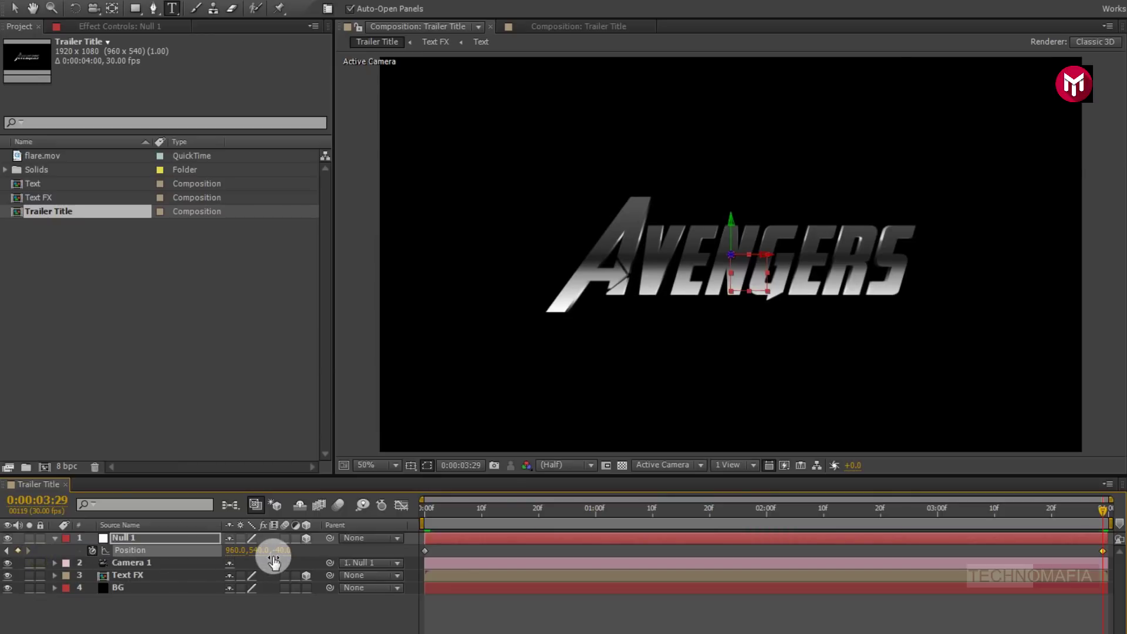
{"action": "left_click_drag", "start_coordinate": [277, 556], "coordinate": [196, 550]}
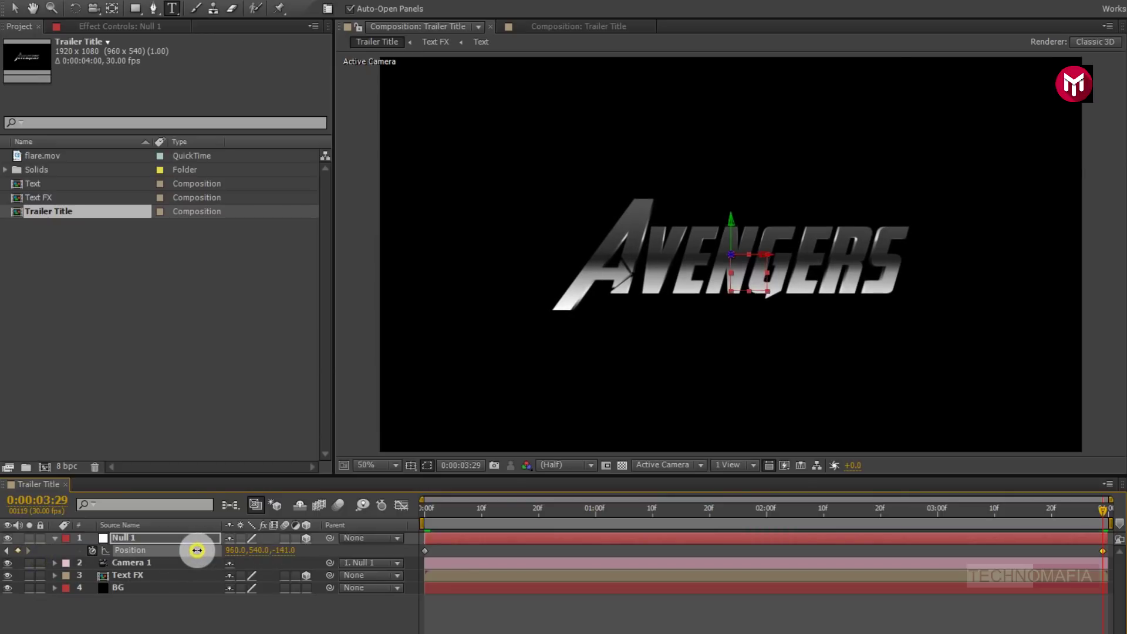
{"action": "left_click_drag", "start_coordinate": [196, 550], "coordinate": [116, 549]}
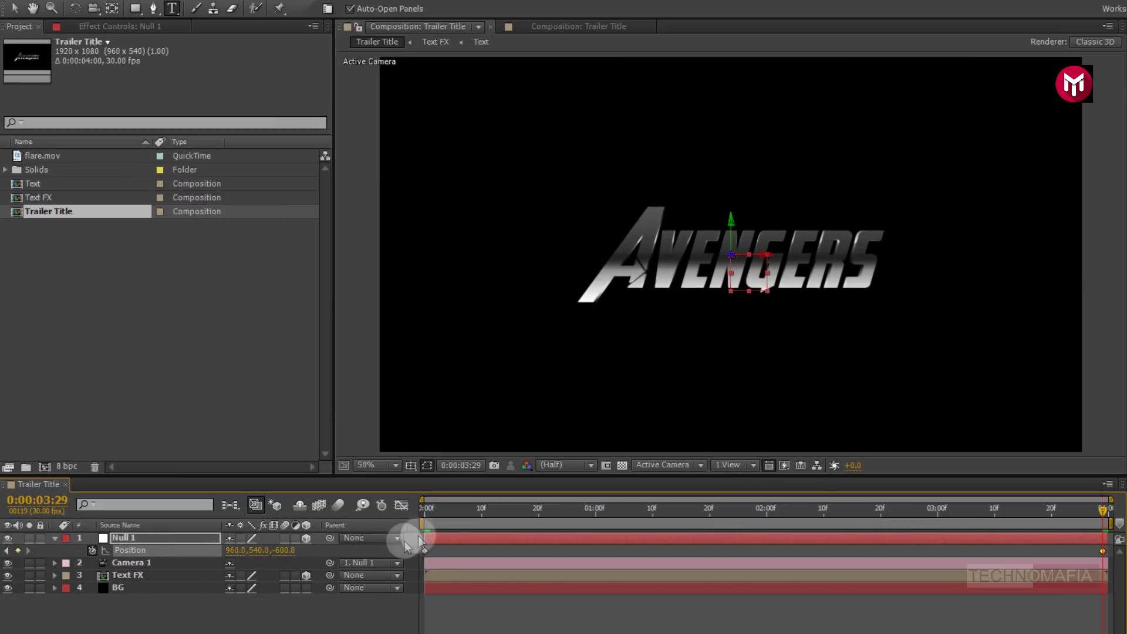
{"action": "left_click", "coordinate": [423, 508]}
{"action": "key", "text": "KP_0"}
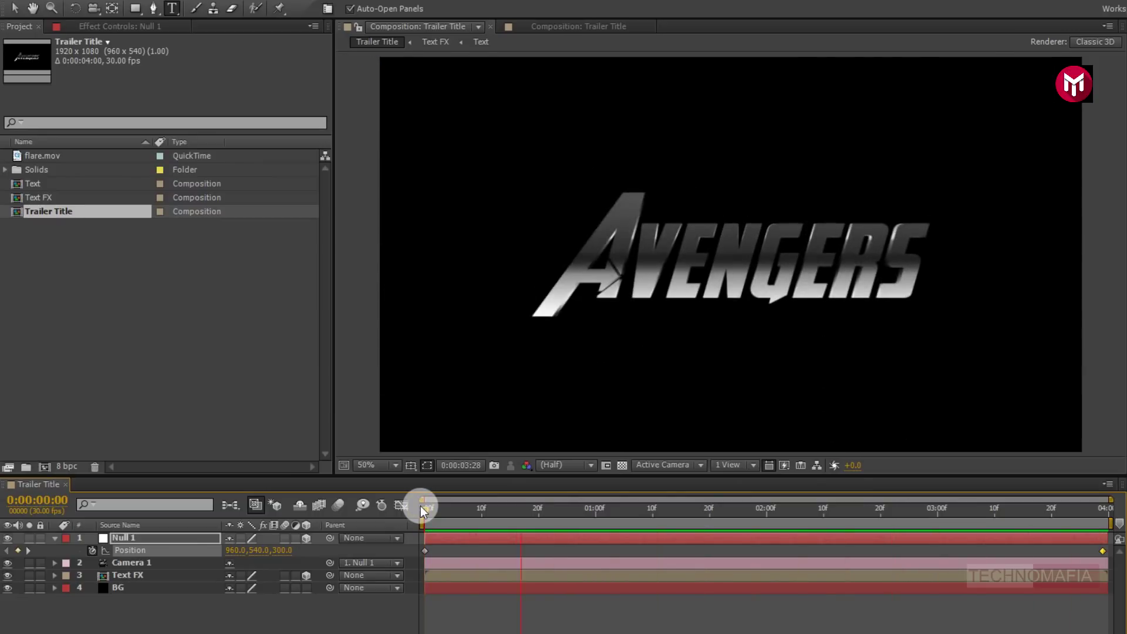
{"action": "key", "text": "space"}
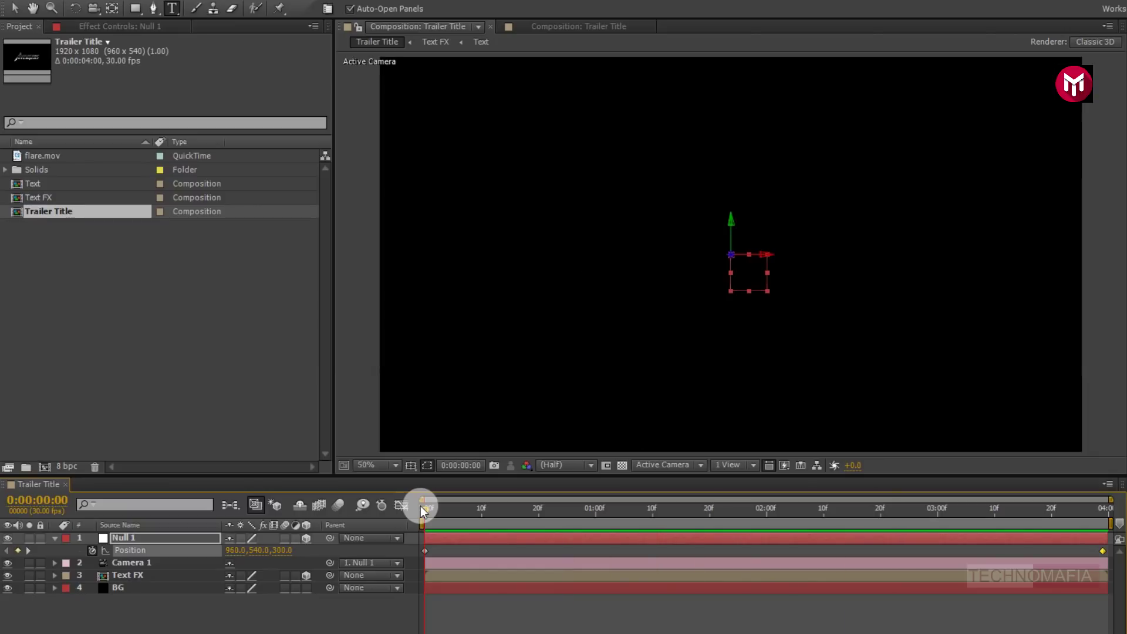
{"action": "left_click", "coordinate": [54, 538]}
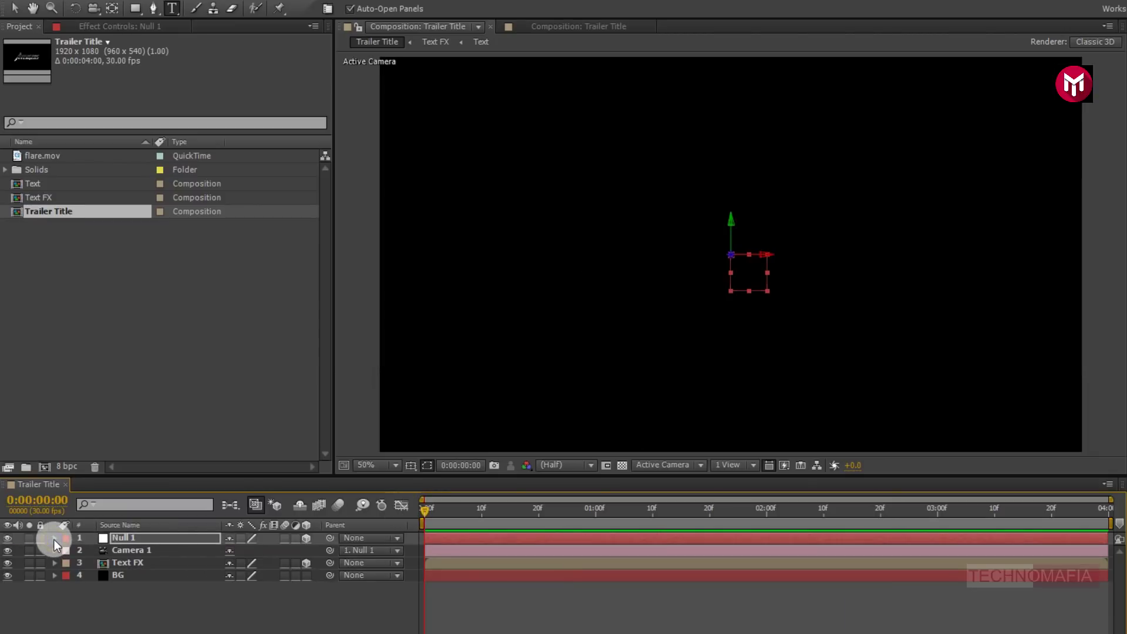
- Place flare.mov as the top layer and set its blending mode to Add
{"action": "left_click", "coordinate": [37, 156]}
{"action": "left_click_drag", "start_coordinate": [36, 159], "coordinate": [126, 535]}
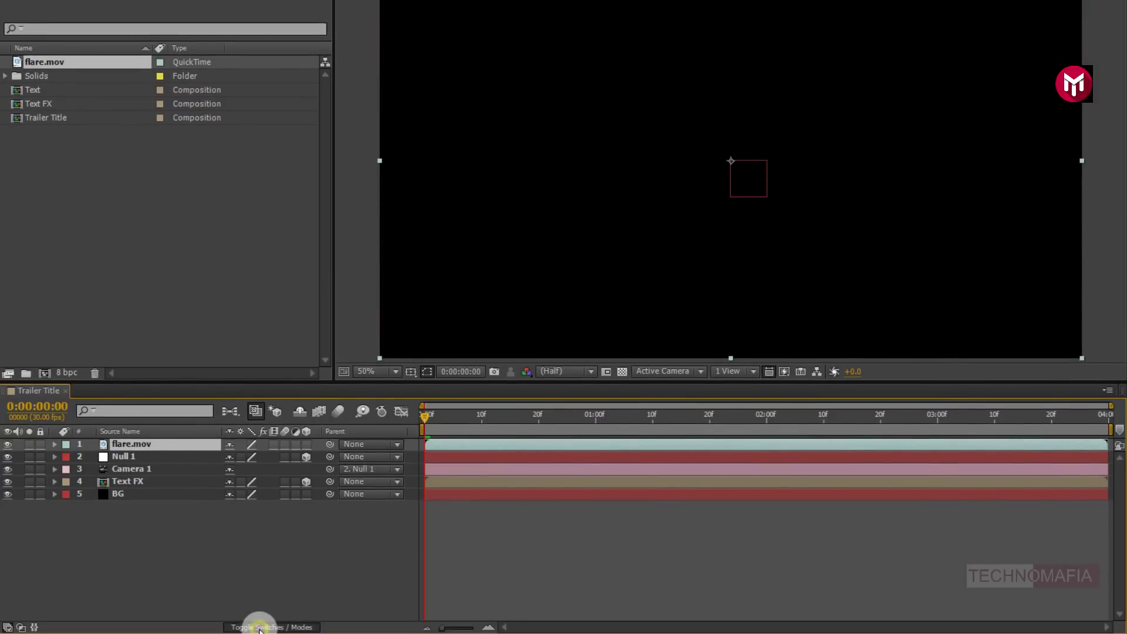
{"action": "left_click", "coordinate": [259, 627]}
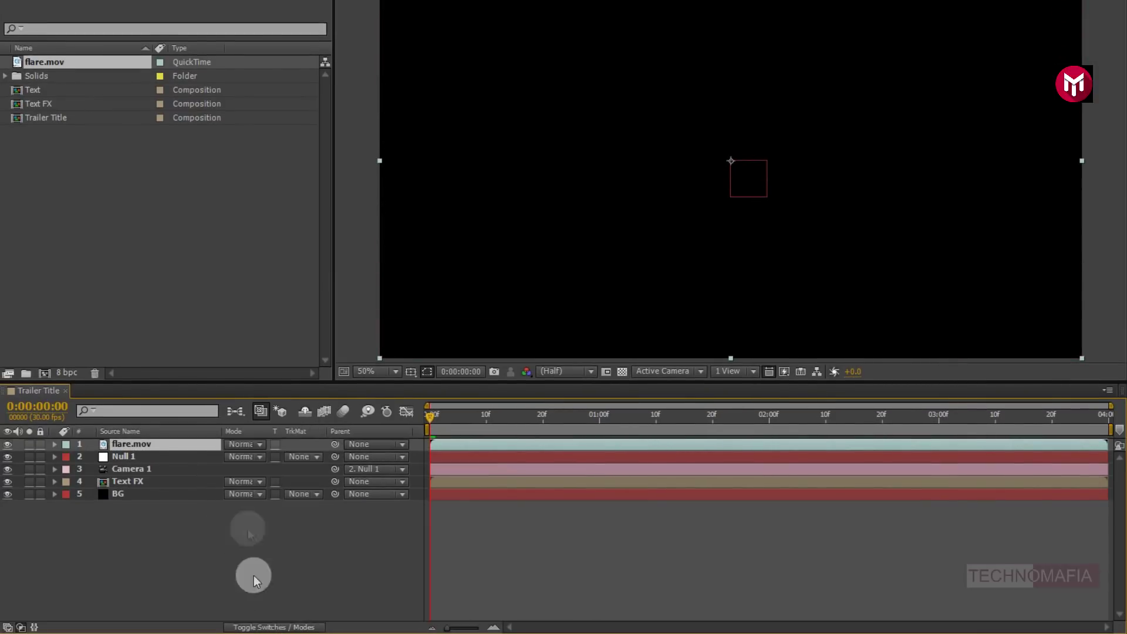
{"action": "left_click", "coordinate": [237, 445]}
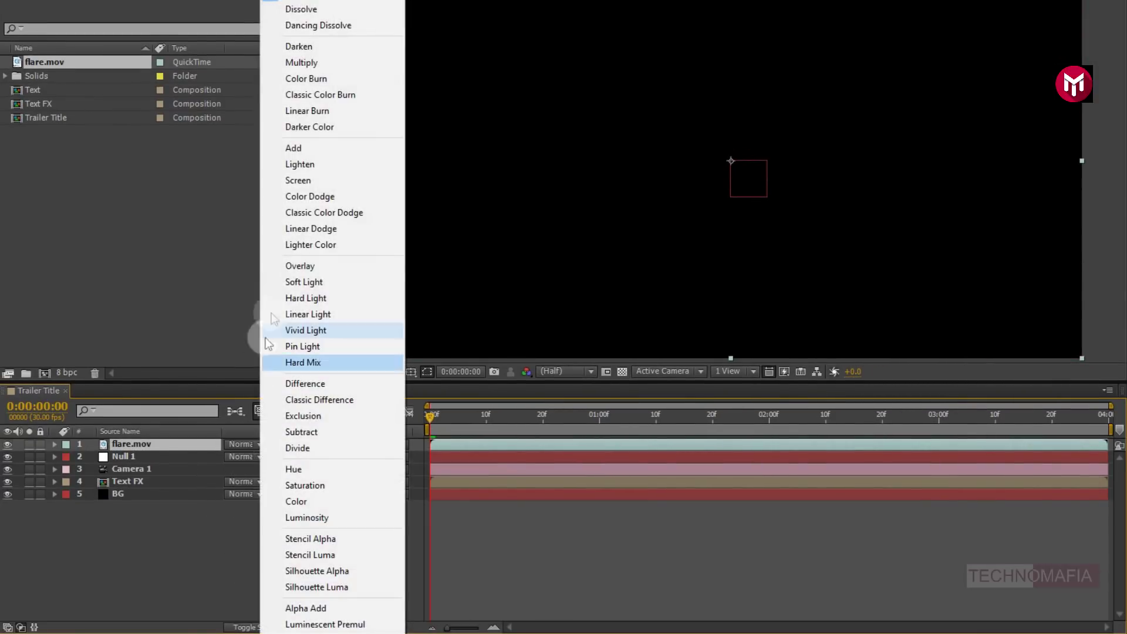
{"action": "left_click", "coordinate": [293, 149]}
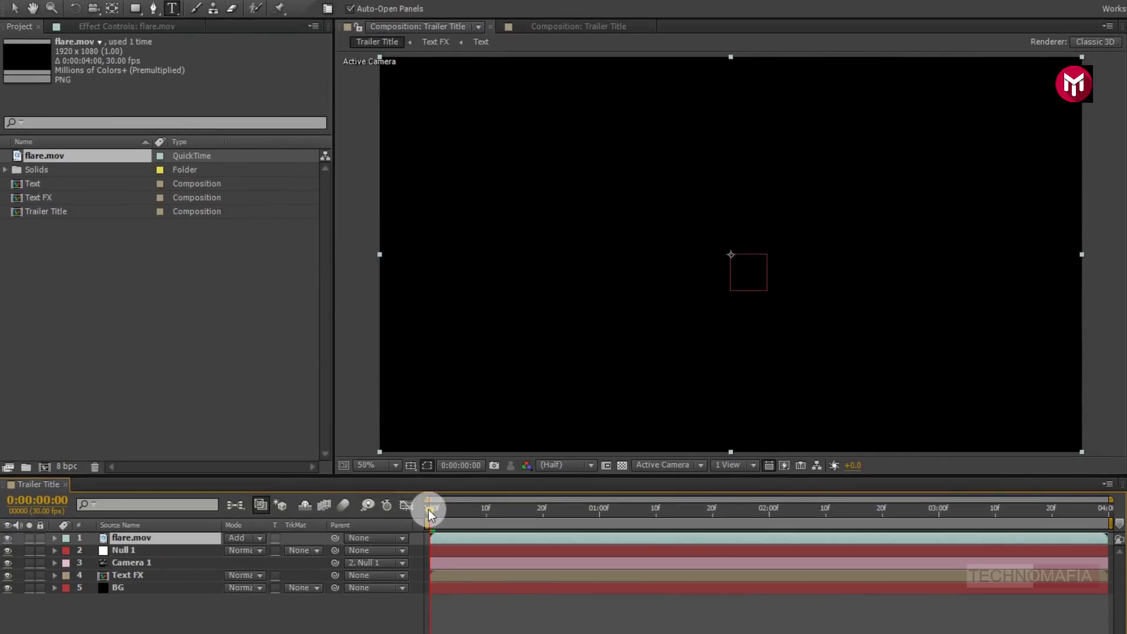
- Preview the composition, then move the playhead to frame 17
{"action": "key", "text": "space"}
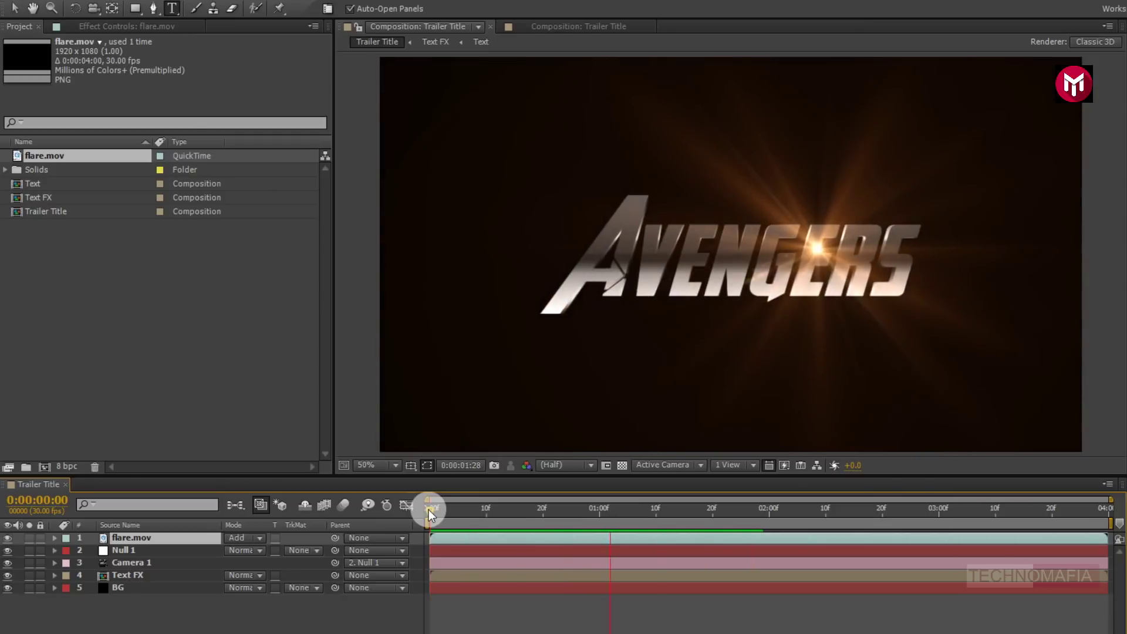
{"action": "key", "text": "space"}
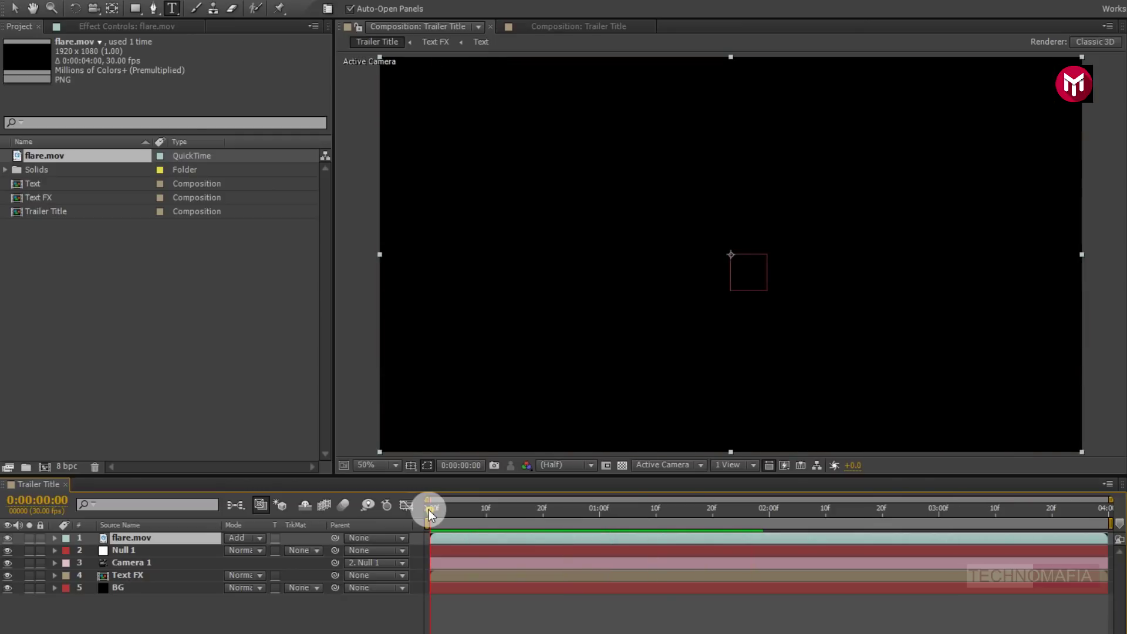
{"action": "left_click_drag", "start_coordinate": [429, 509], "coordinate": [525, 510]}
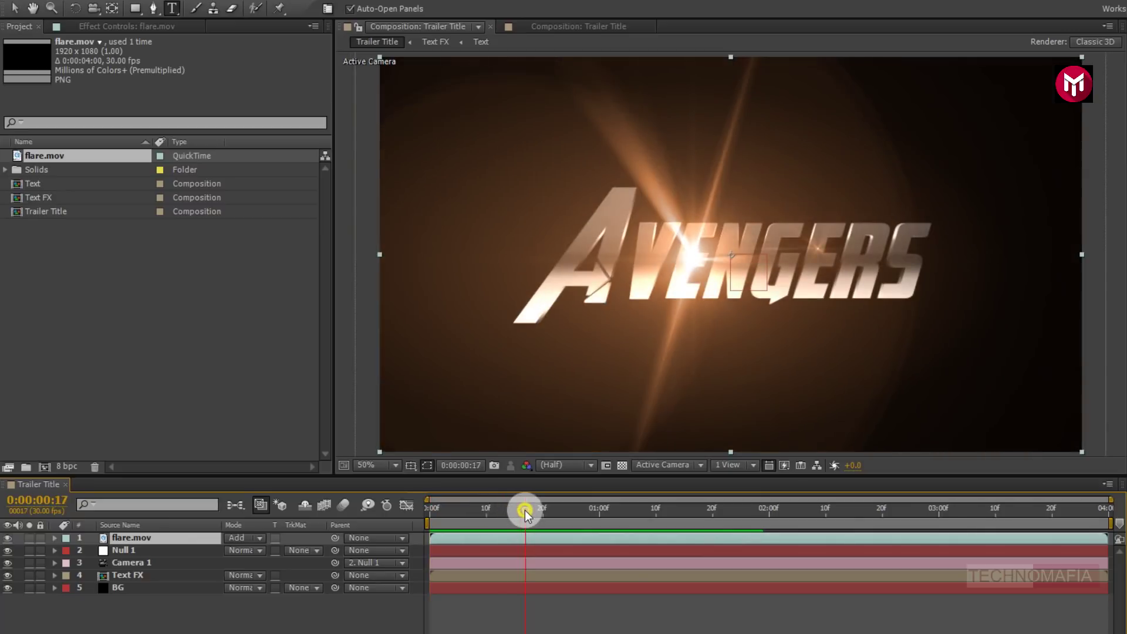
- Add a new adjustment layer with Brightness & Contrast, Contrast set to 15
{"action": "right_click", "coordinate": [147, 620]}
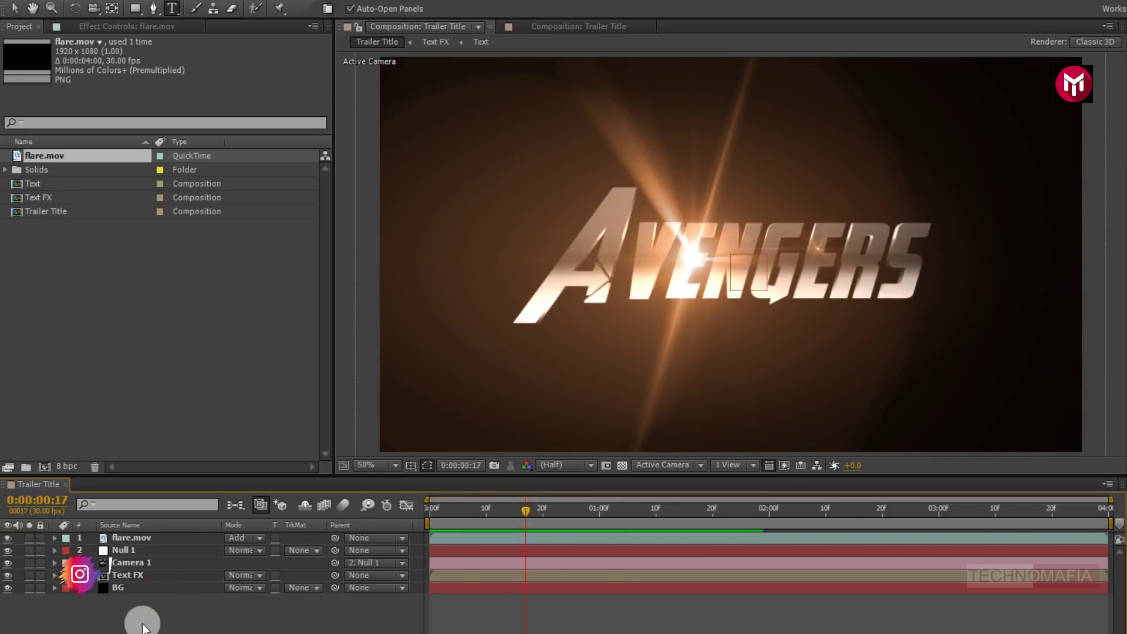
{"action": "mouse_move", "coordinate": [191, 465]}
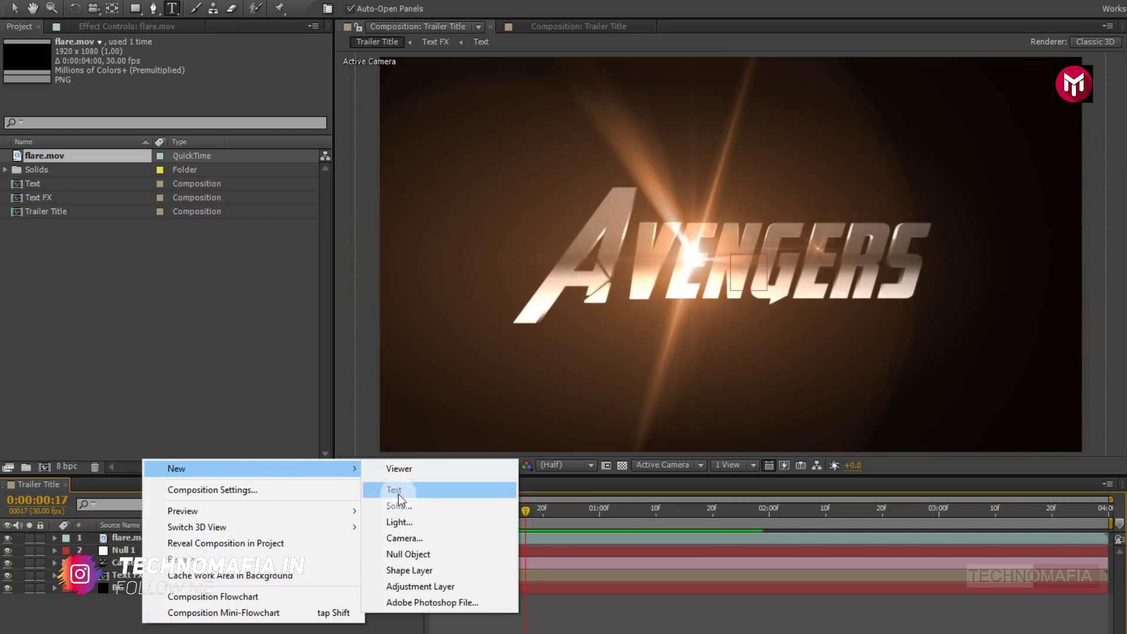
{"action": "left_click", "coordinate": [403, 585]}
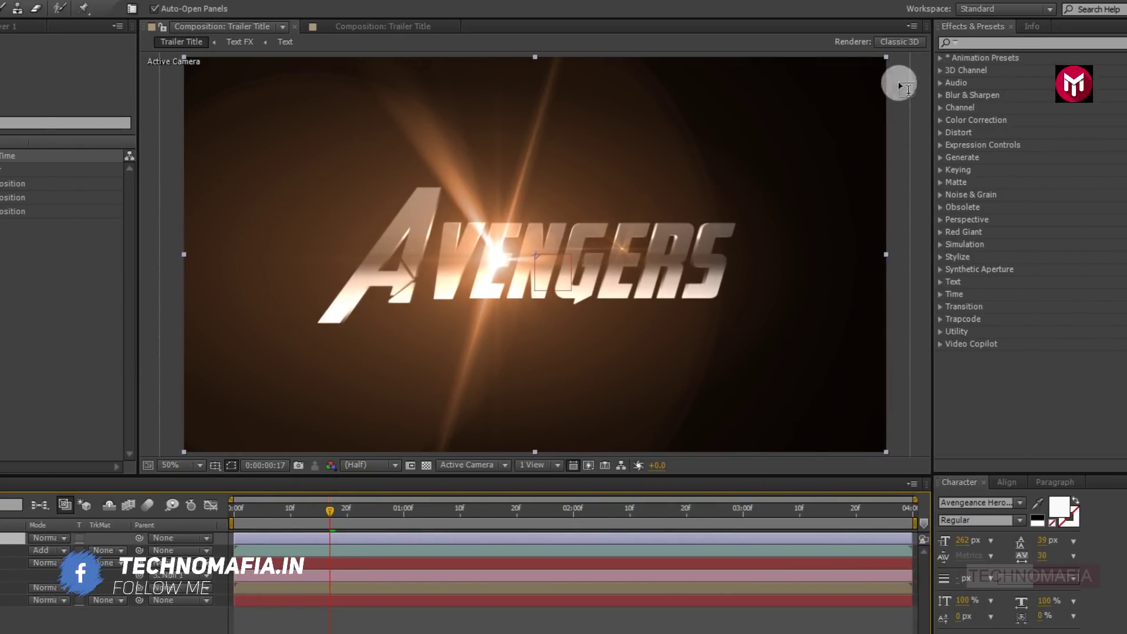
{"action": "left_click", "coordinate": [967, 45]}
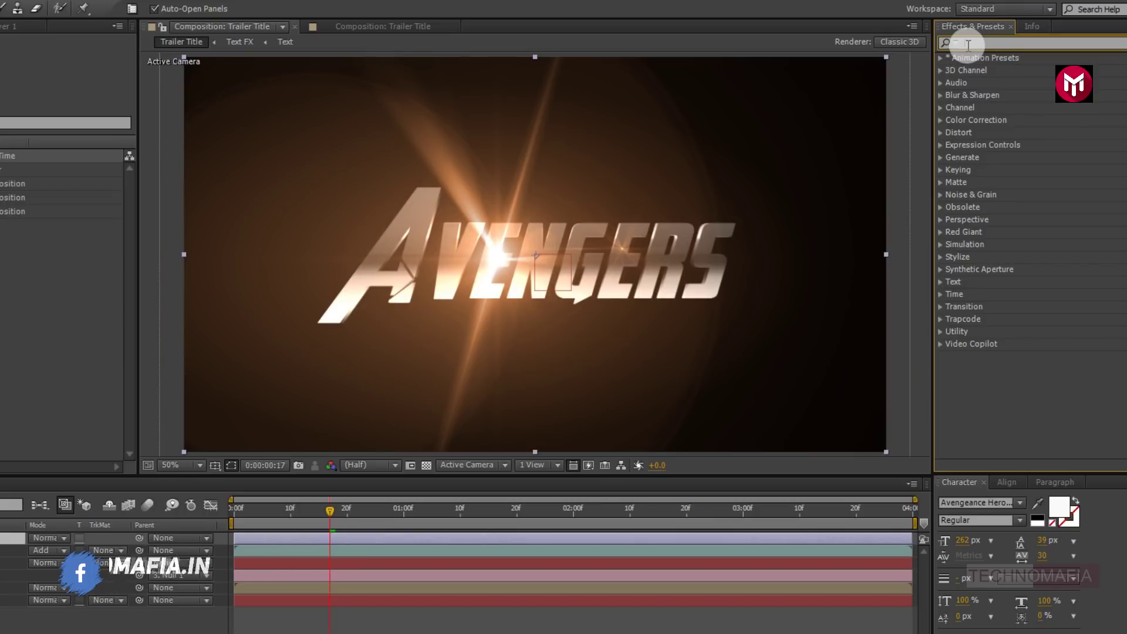
{"action": "type", "text": "bri"}
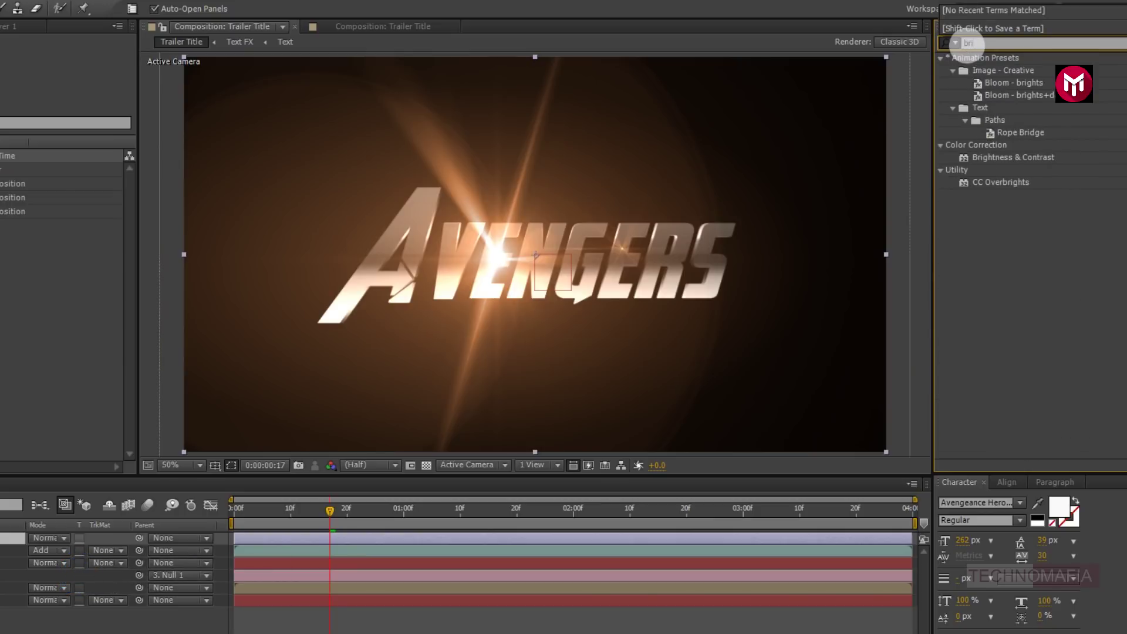
{"action": "left_click", "coordinate": [1002, 158]}
{"action": "double_click", "coordinate": [1002, 158]}
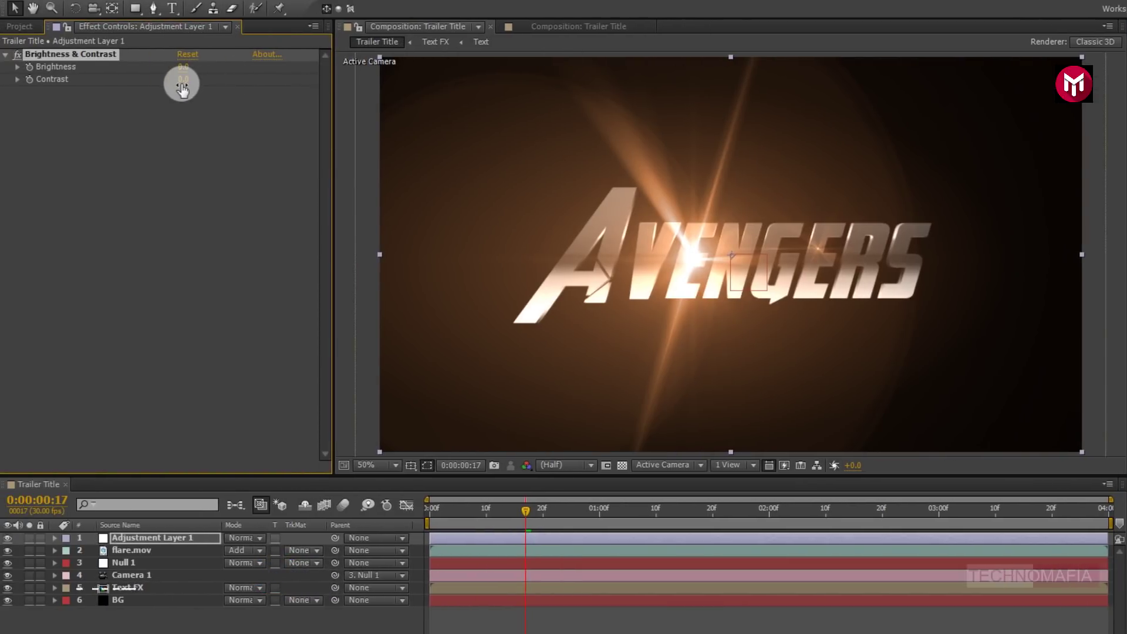
{"action": "left_click_drag", "start_coordinate": [183, 83], "coordinate": [190, 88]}
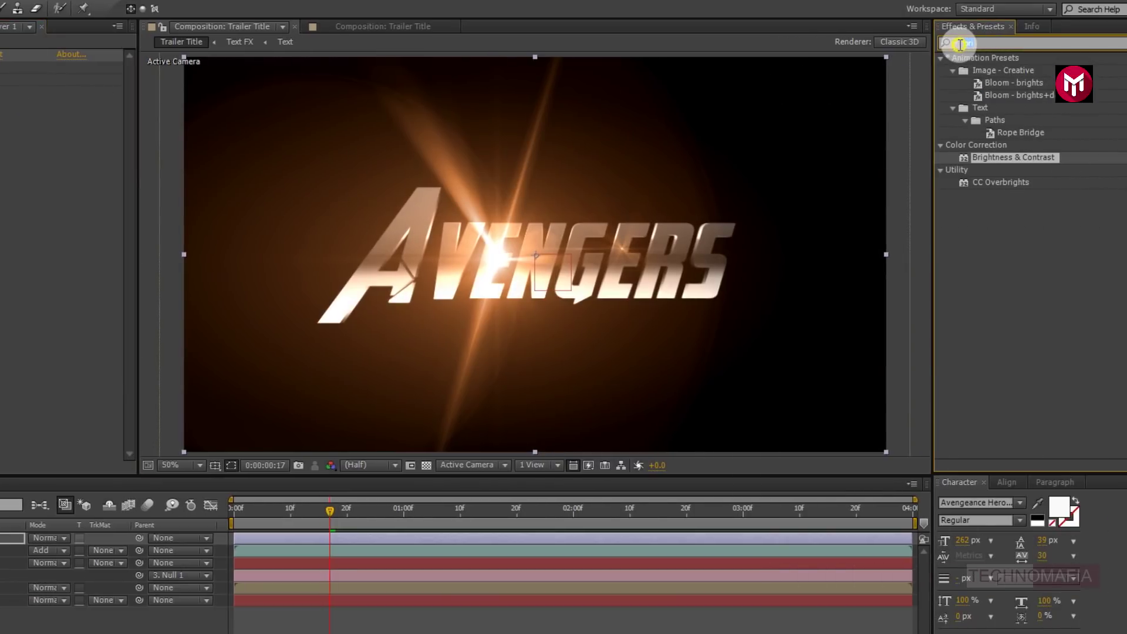
- Apply Exposure to the adjustment layer with Exposure set to 0.25
{"action": "double_click", "coordinate": [955, 42]}
{"action": "type", "text": "expos"}
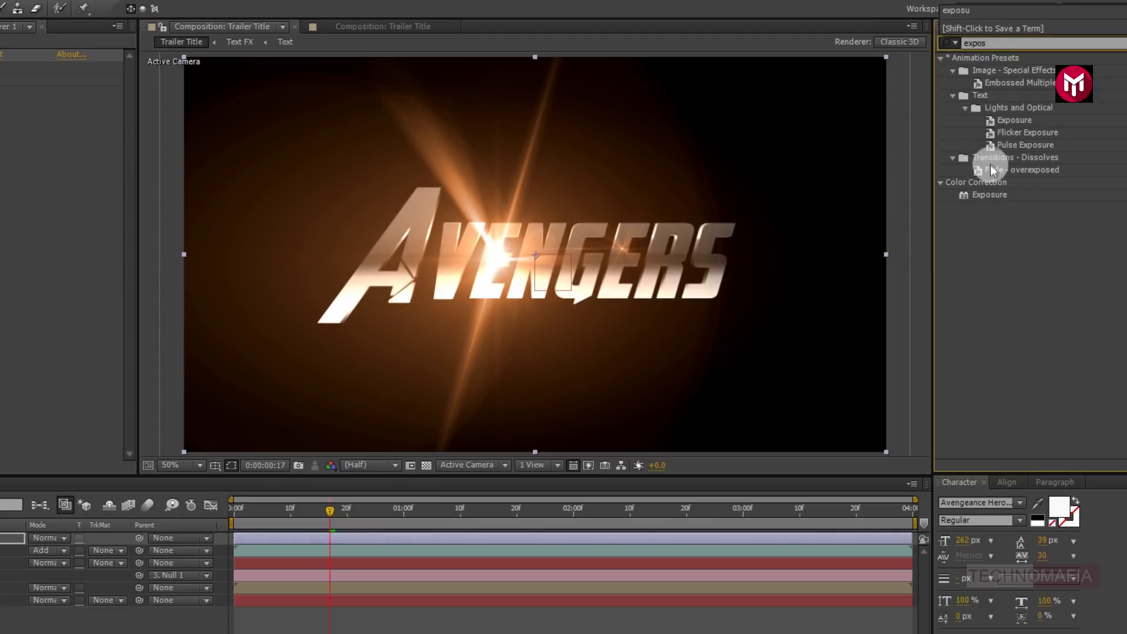
{"action": "left_click", "coordinate": [991, 194]}
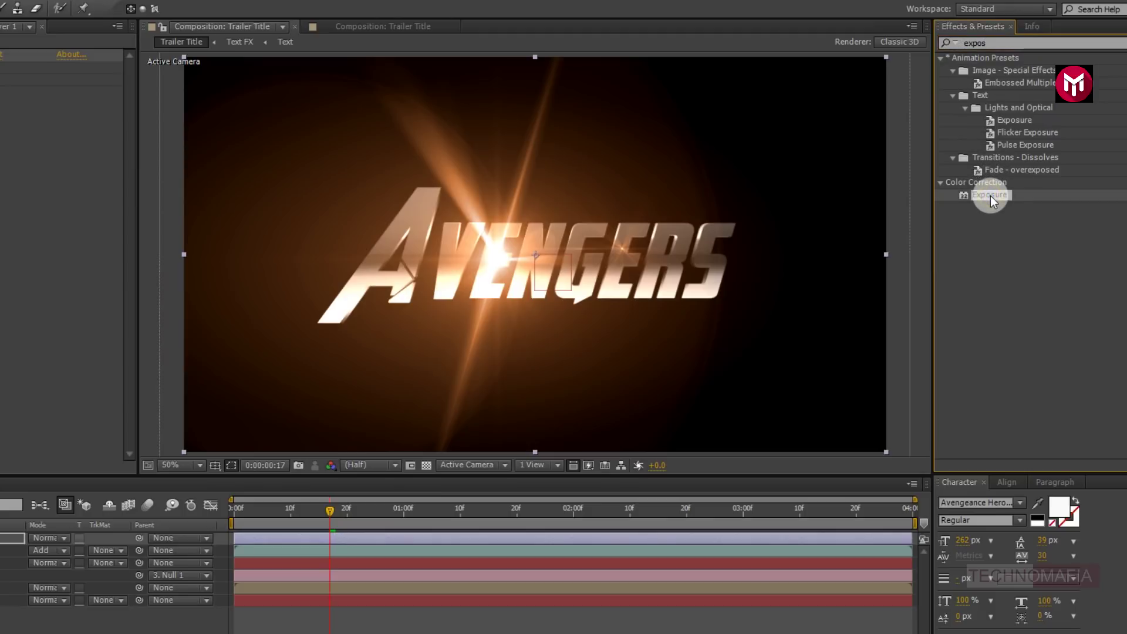
{"action": "double_click", "coordinate": [990, 195]}
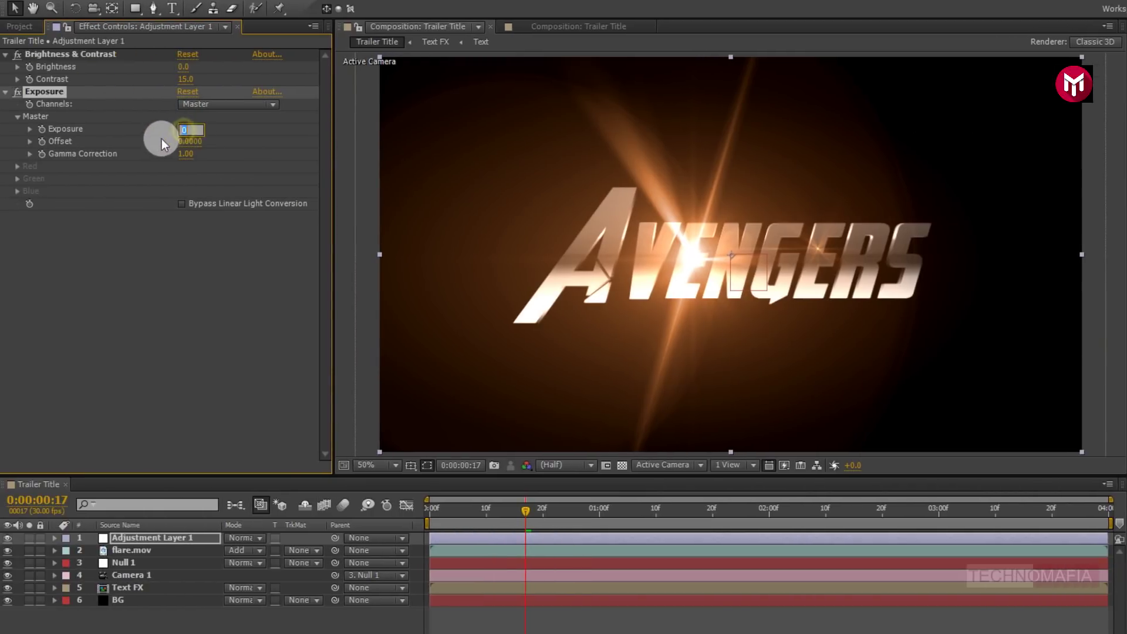
{"action": "type", "text": "0.25"}
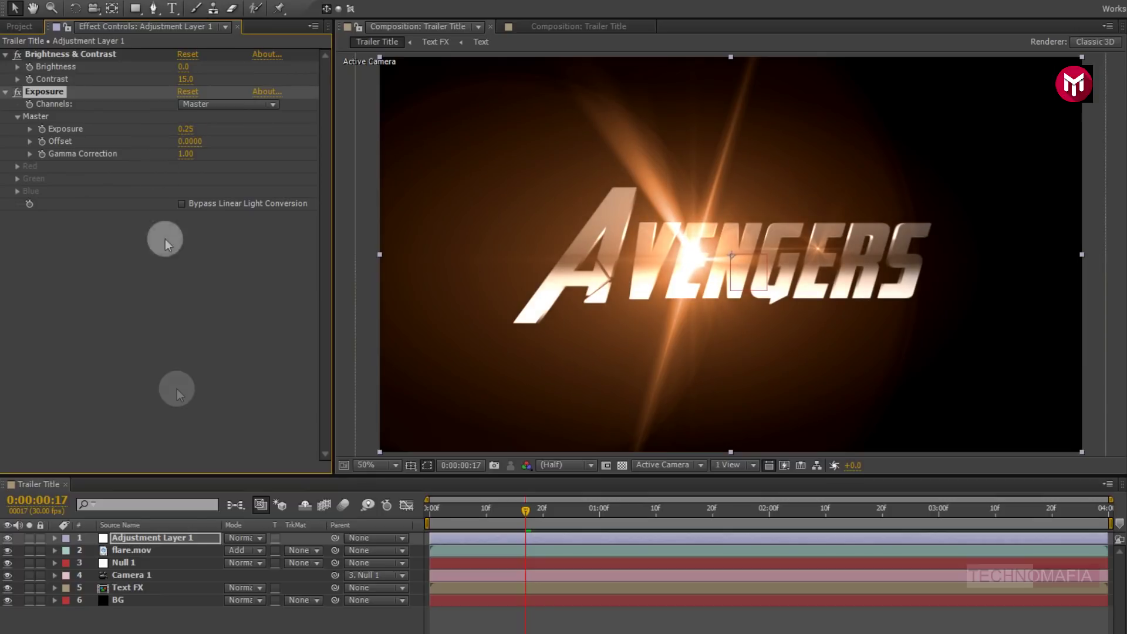
- Create a black 1920×1080 comp-size solid named Frame
{"action": "left_click", "coordinate": [158, 627]}
{"action": "right_click", "coordinate": [159, 627]}
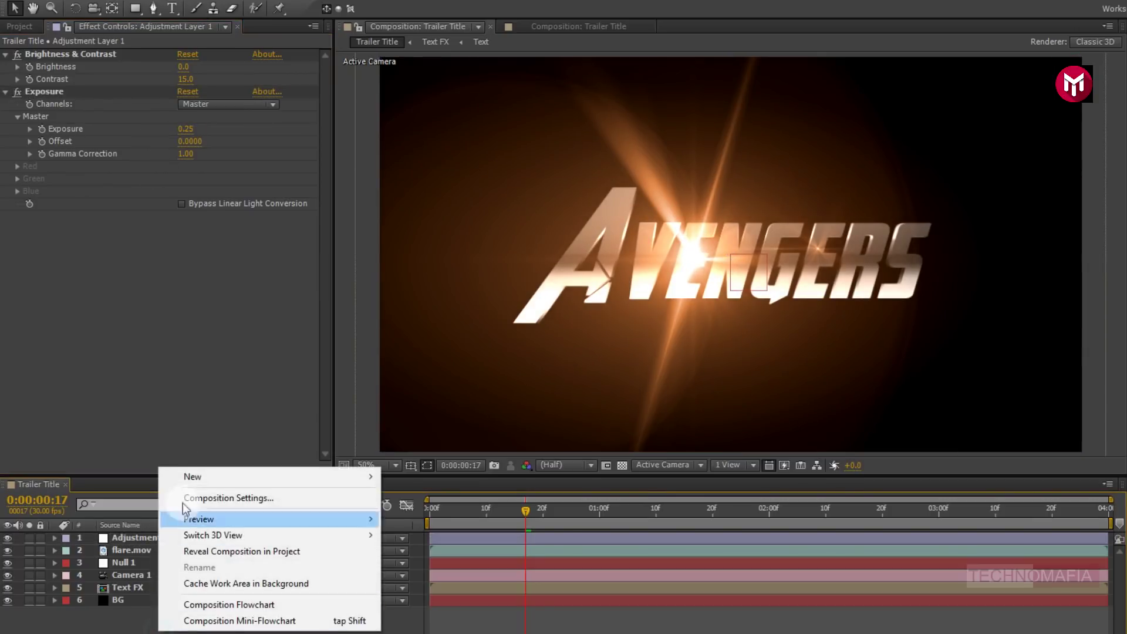
{"action": "mouse_move", "coordinate": [223, 476]}
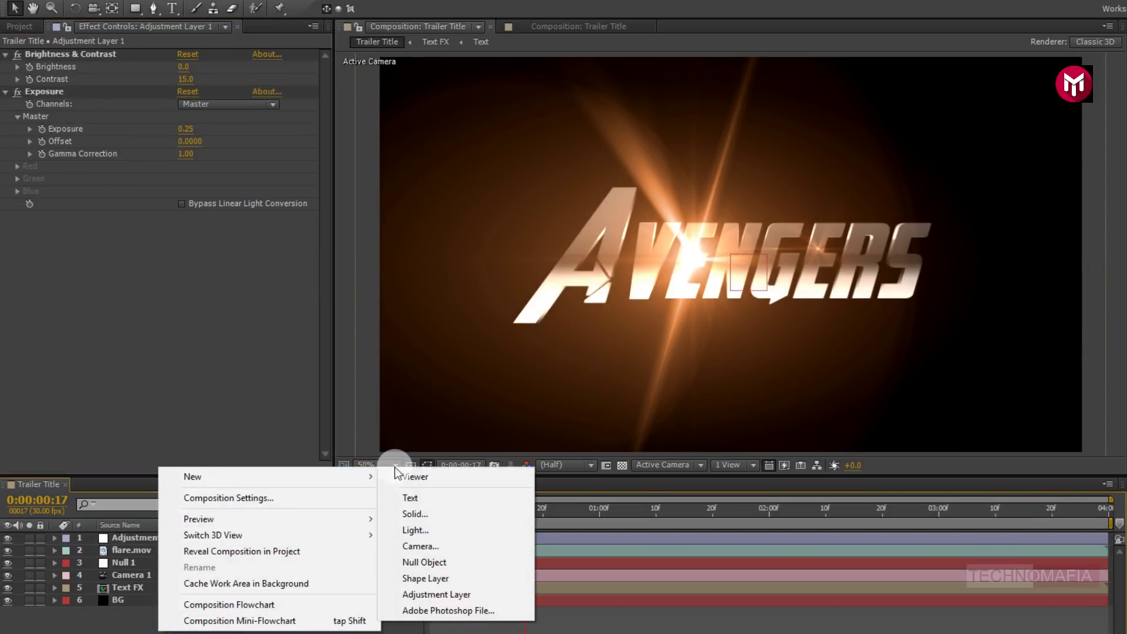
{"action": "left_click", "coordinate": [418, 510]}
{"action": "type", "text": "Frame"}
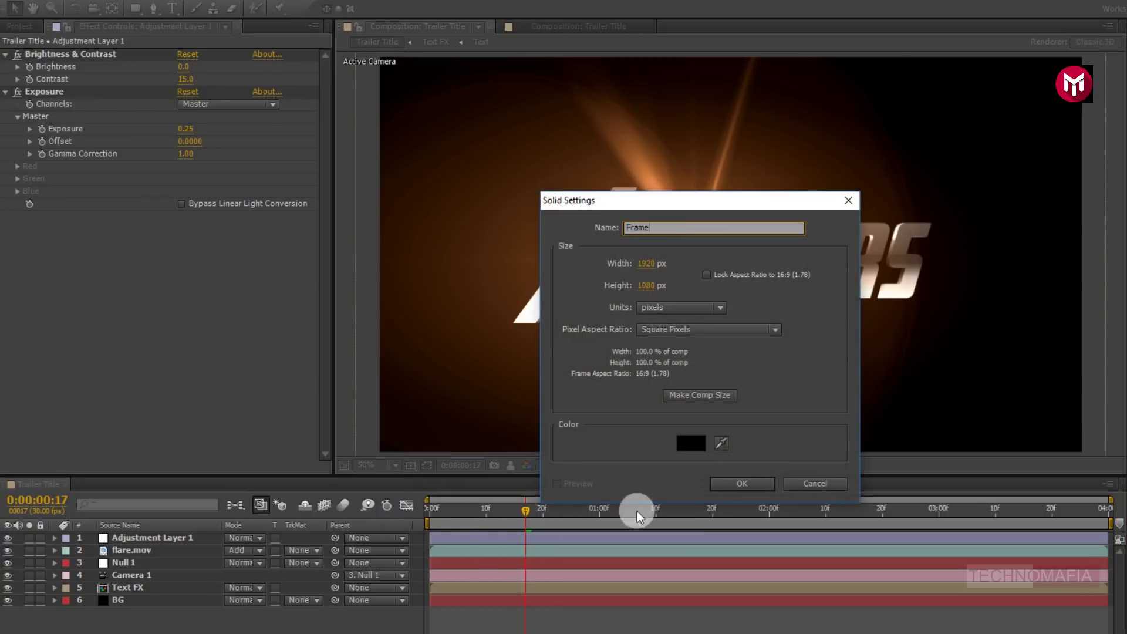
{"action": "left_click", "coordinate": [726, 483]}
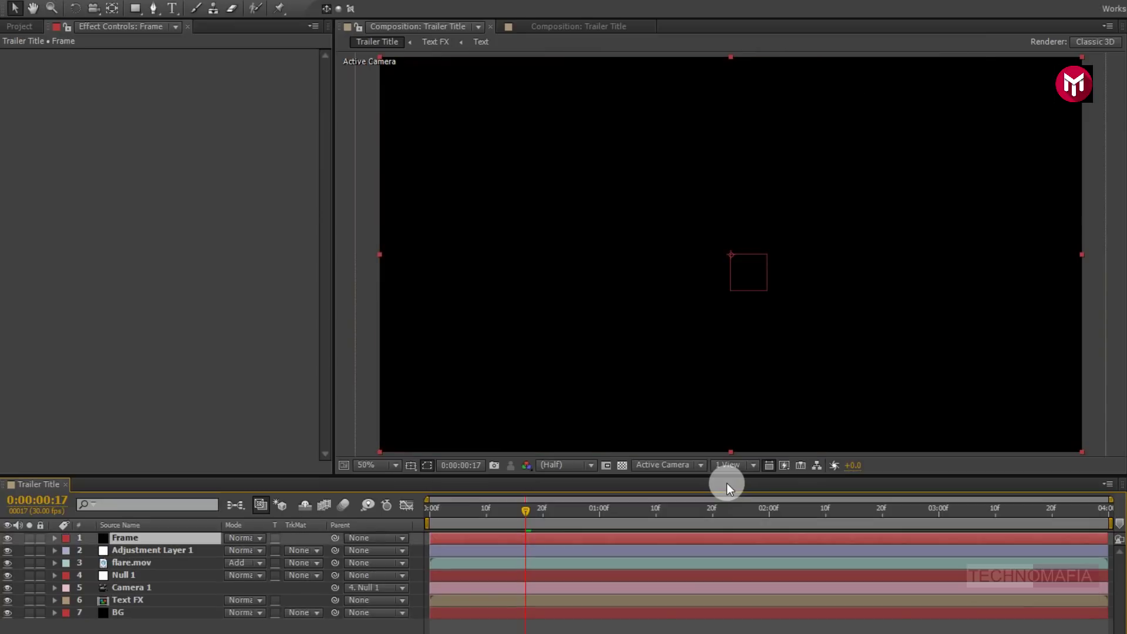
{"action": "left_click", "coordinate": [136, 13]}
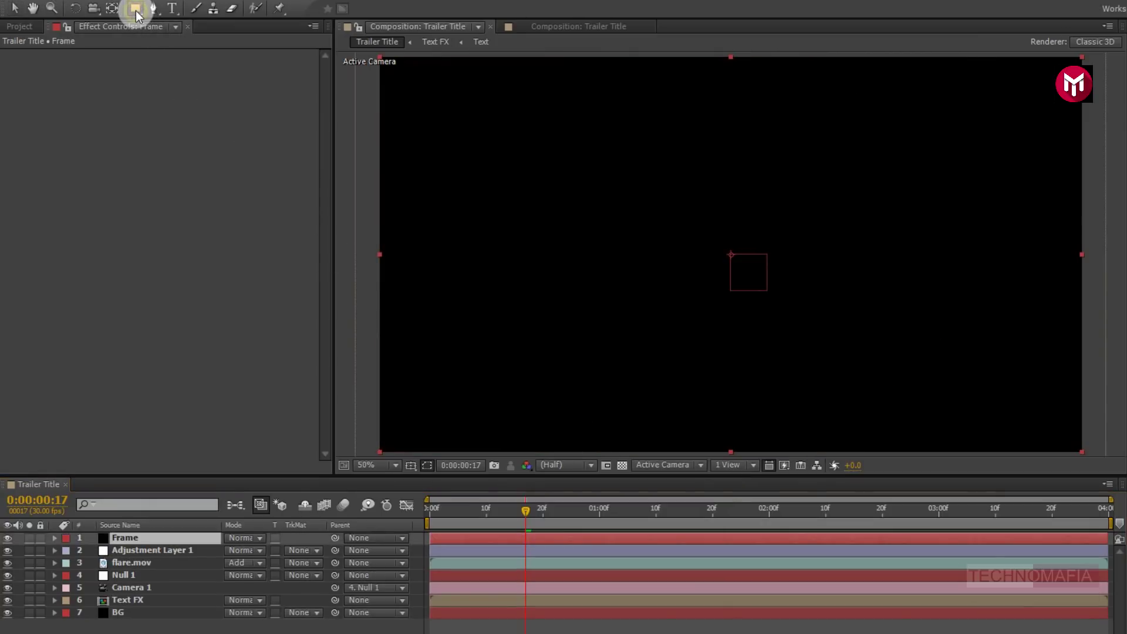
- Show Title/Action Safe guides and draw a wide rectangle Mask 1 on Frame in Subtract mode
{"action": "left_click", "coordinate": [411, 465]}
{"action": "left_click", "coordinate": [418, 483]}
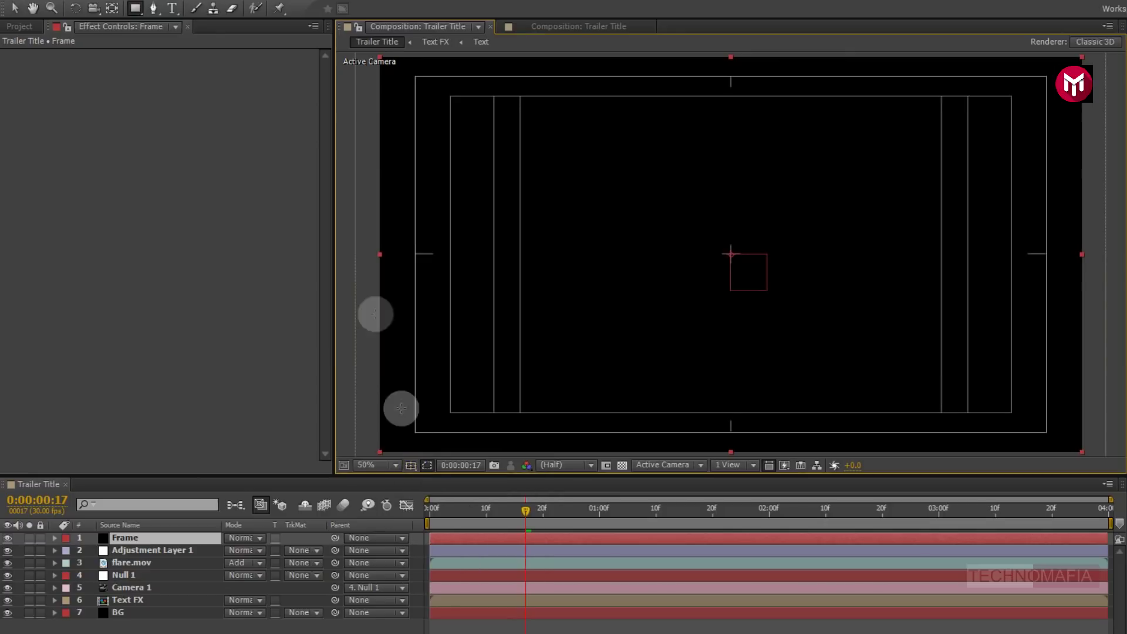
{"action": "left_click_drag", "start_coordinate": [351, 94], "coordinate": [880, 212]}
{"action": "mouse_move", "coordinate": [949, 278]}
{"action": "left_mouse_down"}
{"action": "mouse_move", "coordinate": [1021, 329]}
{"action": "mouse_move", "coordinate": [1089, 411]}
{"action": "left_mouse_up"}
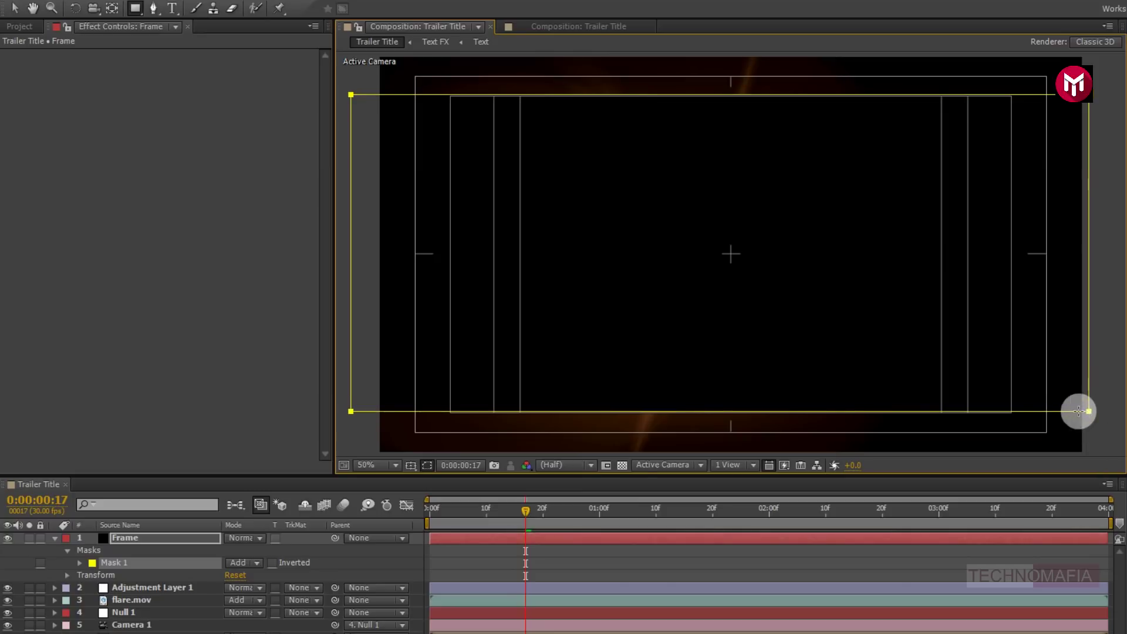
{"action": "left_click", "coordinate": [240, 562]}
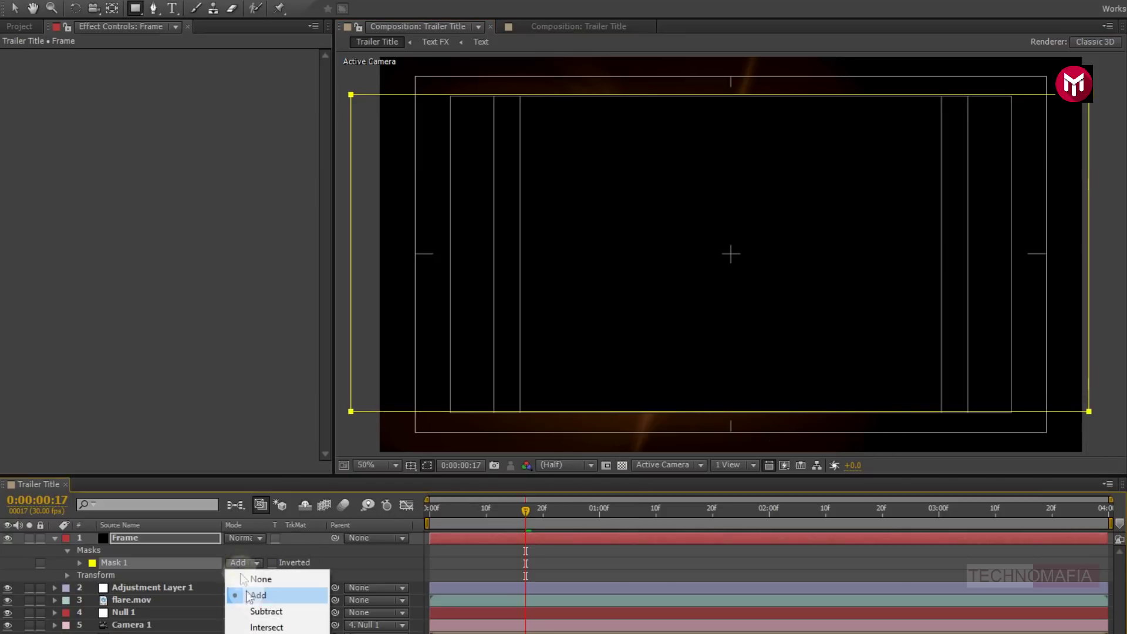
{"action": "left_click", "coordinate": [265, 611]}
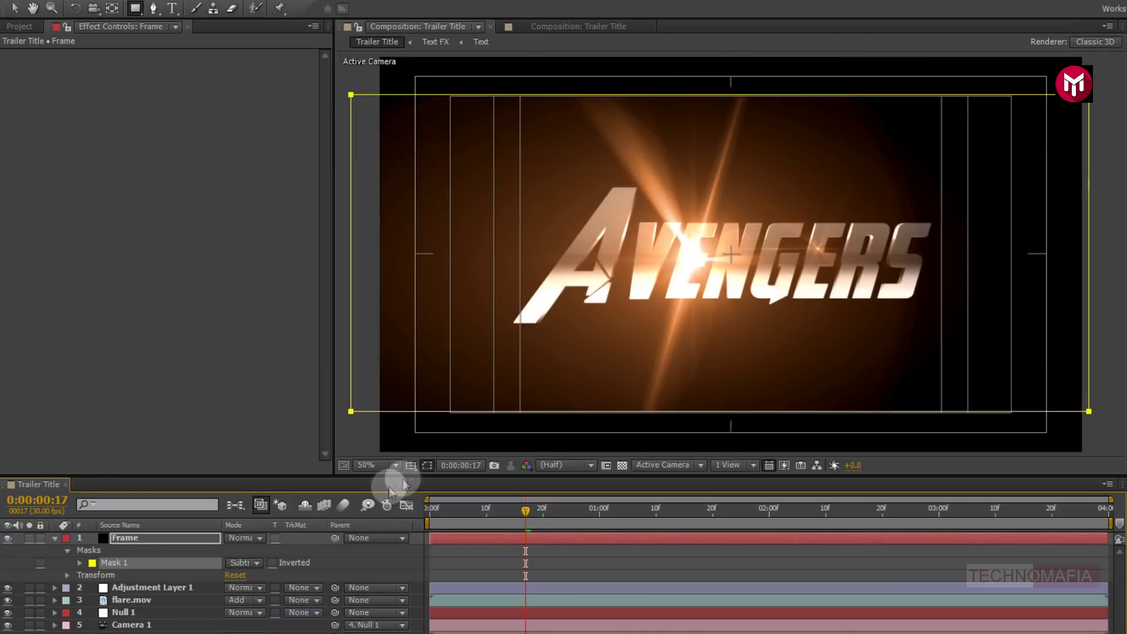
{"action": "left_click", "coordinate": [411, 464]}
- Hide the safe-area guides and preview the letterboxed title animation from 0f
{"action": "left_click", "coordinate": [435, 480]}
{"action": "left_click", "coordinate": [428, 513]}
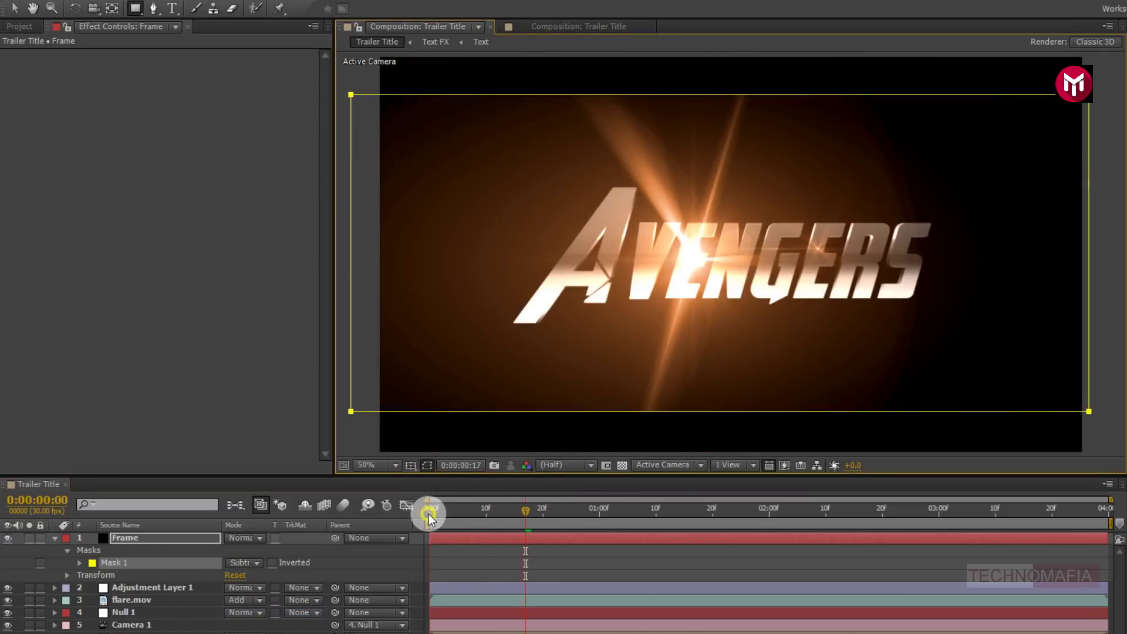
{"action": "key", "text": "space"}
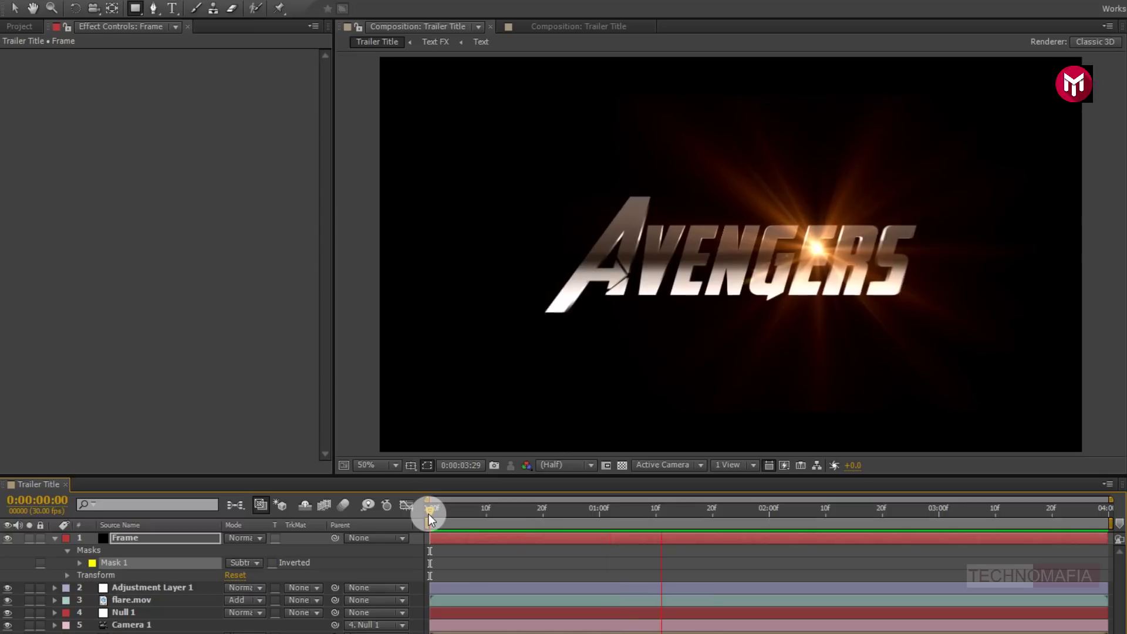